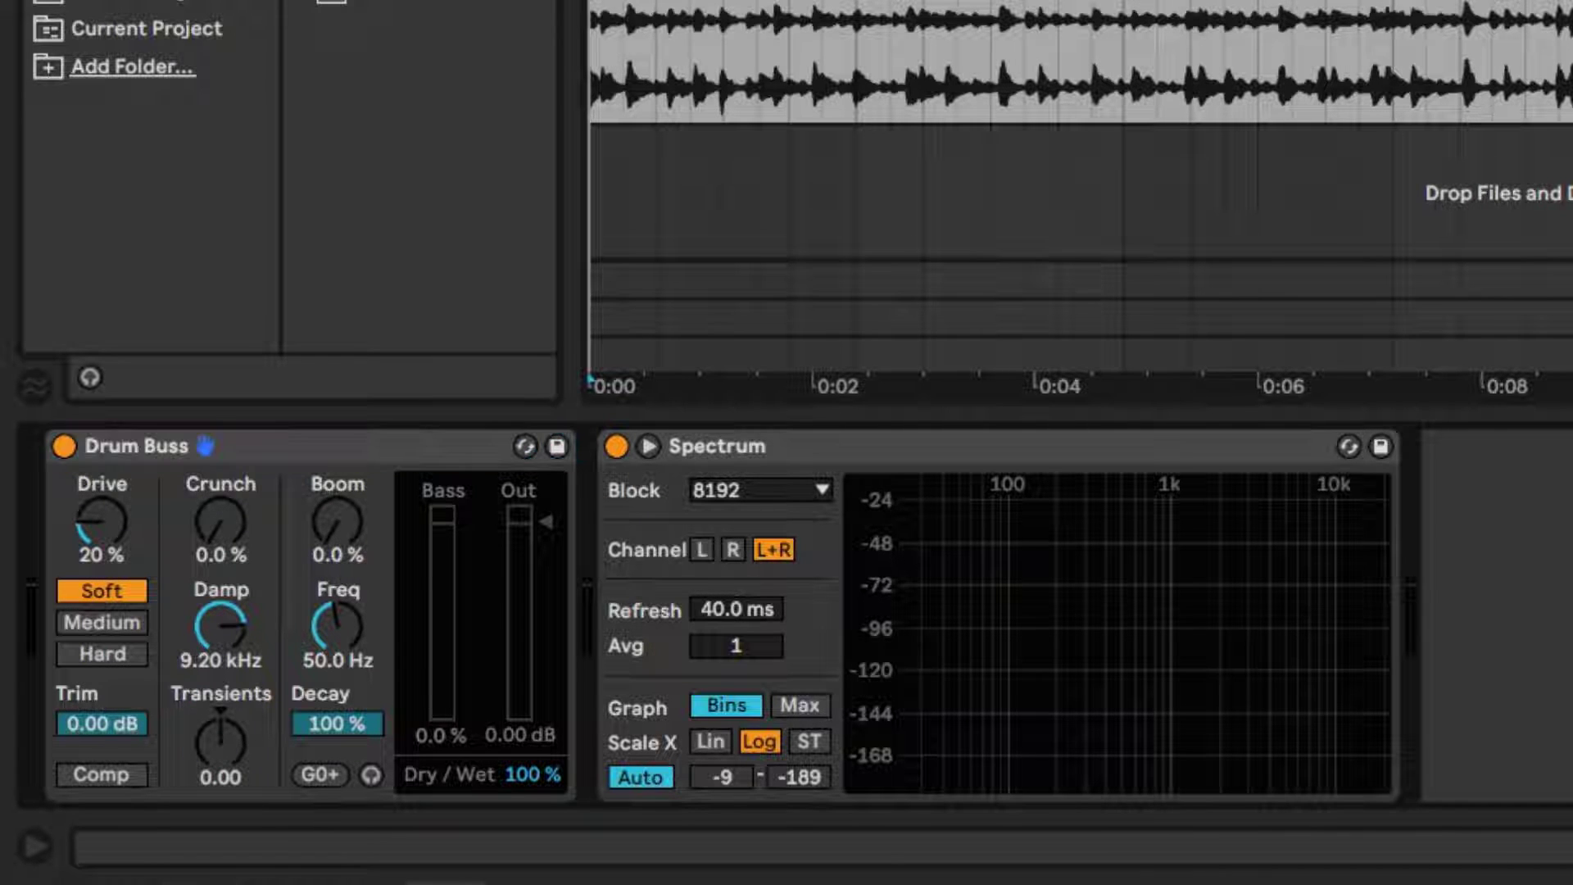
# Compare the first loop with Drum Buss bypassed and active during playback, and set its Trim to -4.37 dB
pyautogui.press('space')
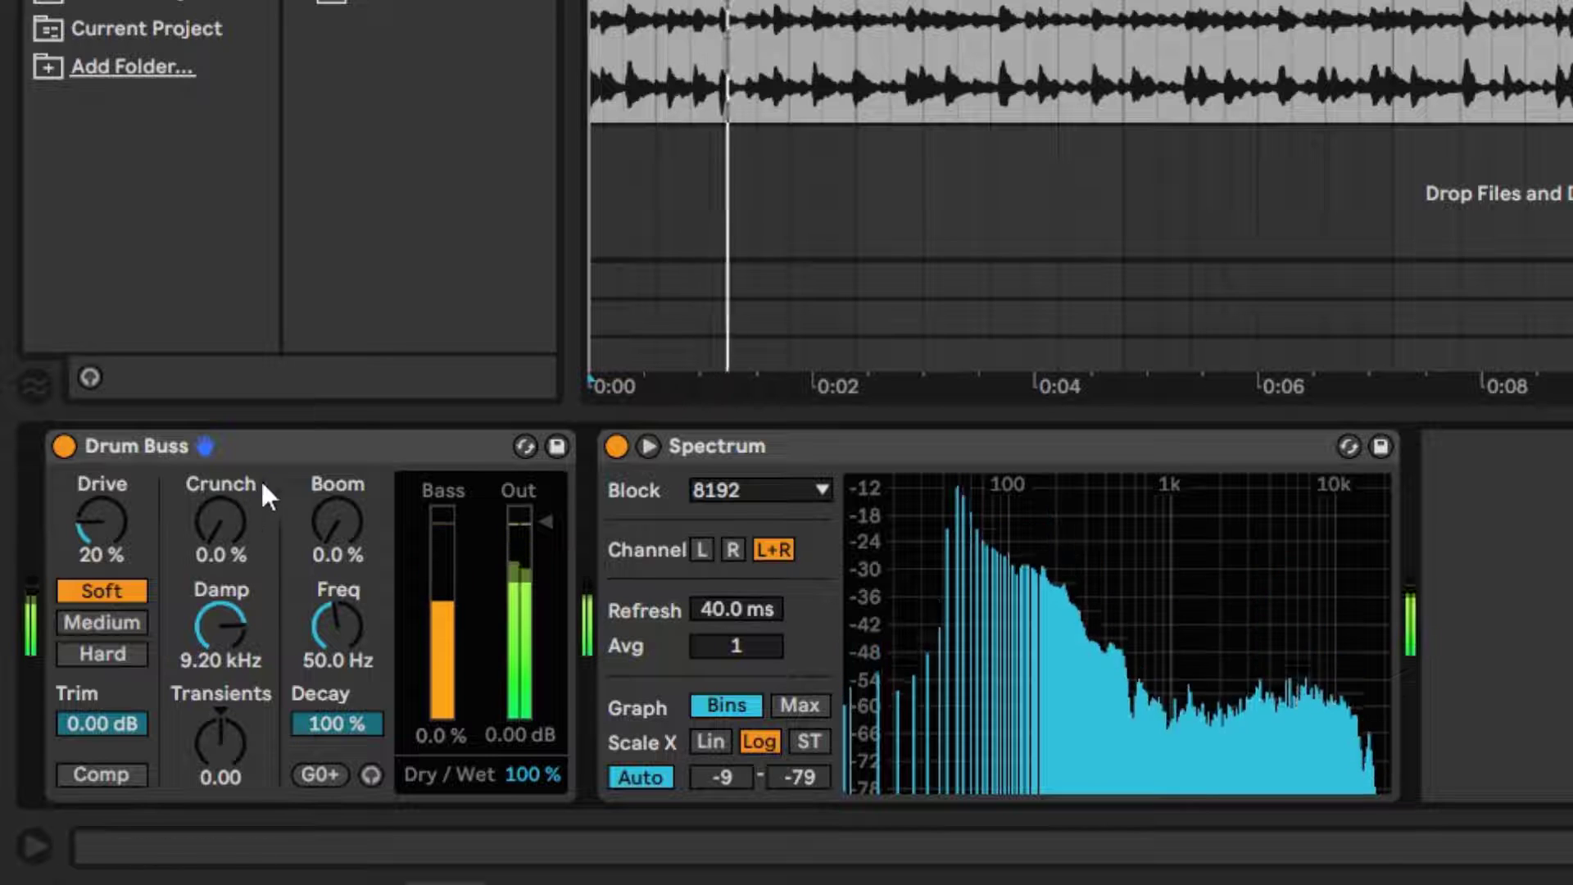
pyautogui.click(65, 446)
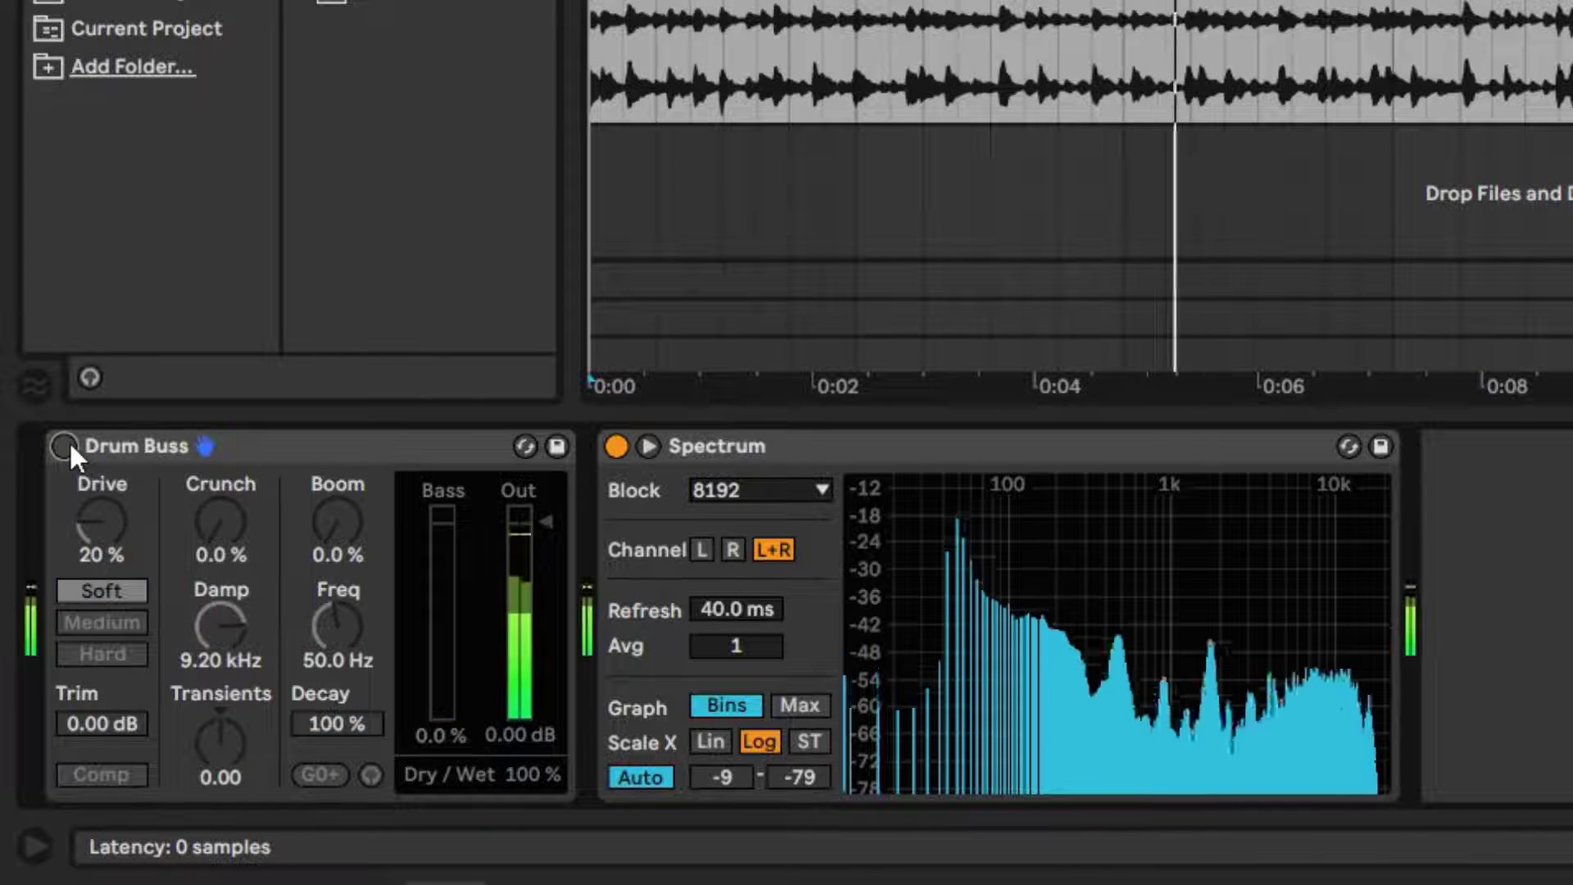
pyautogui.click(70, 447)
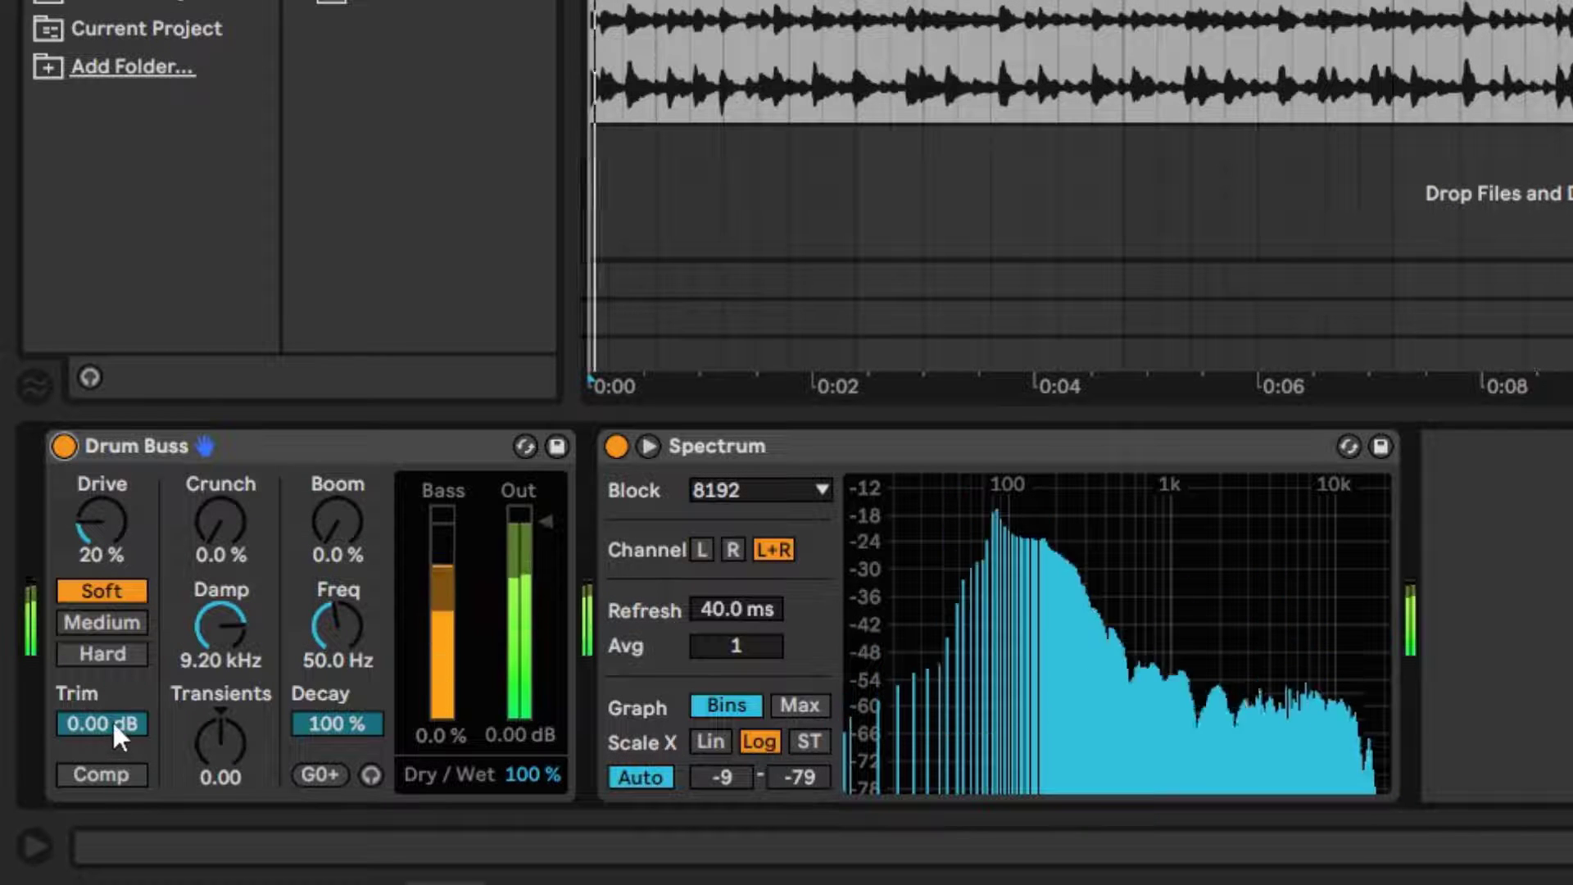
pyautogui.moveTo(111, 720); pyautogui.dragTo(112, 755)
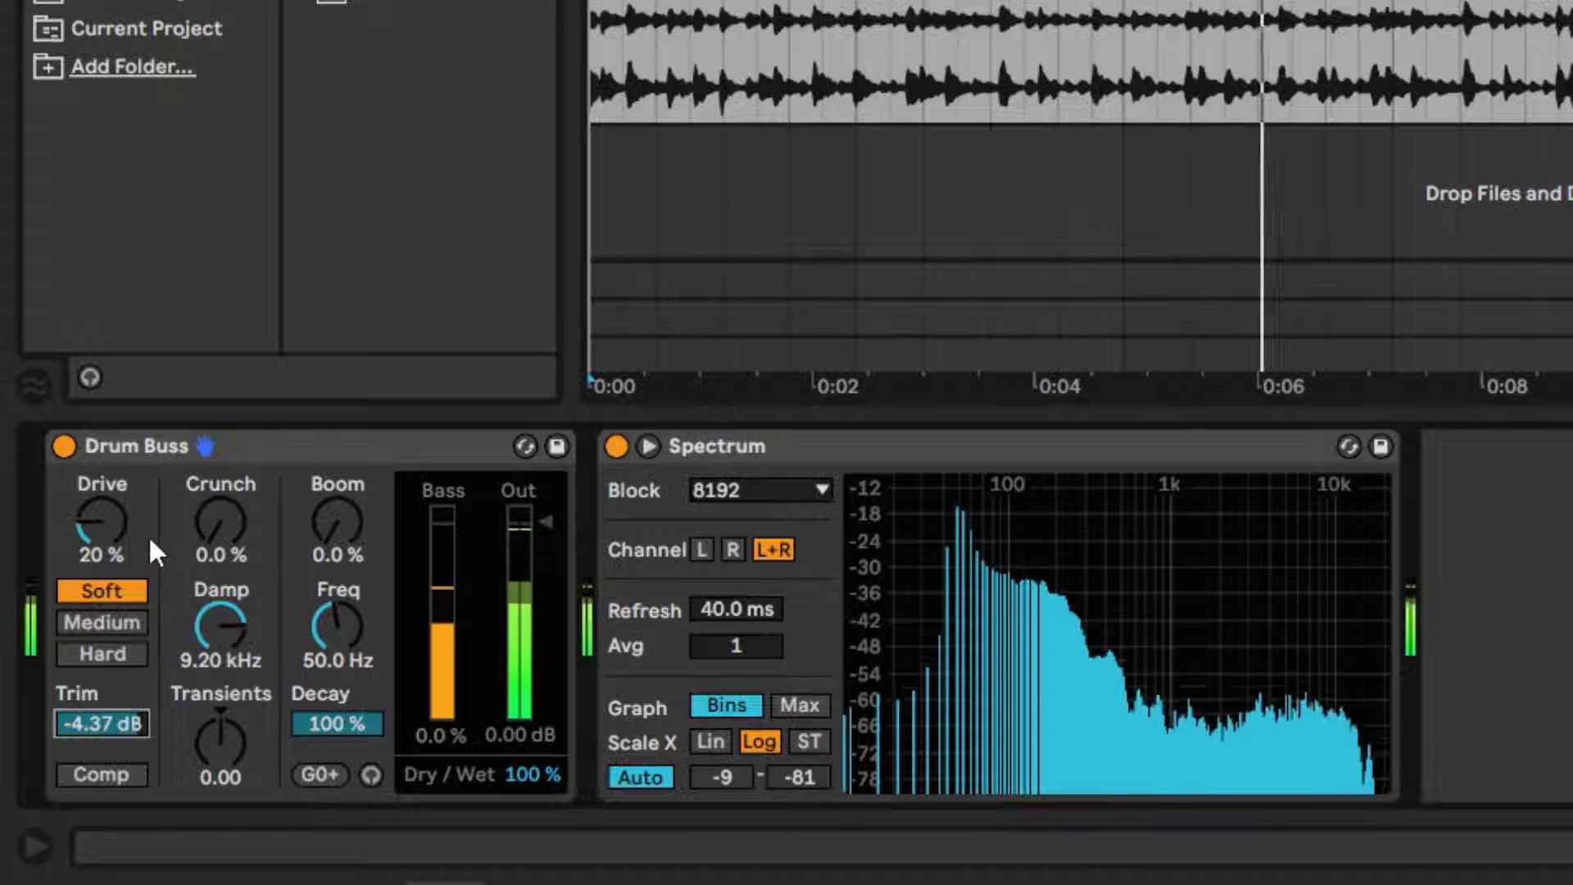
# Audition the Soft distortion with Drive raised to 34% and 81%, and bring Drive down to 22%
pyautogui.moveTo(116, 519); pyautogui.dragTo(98, 469)
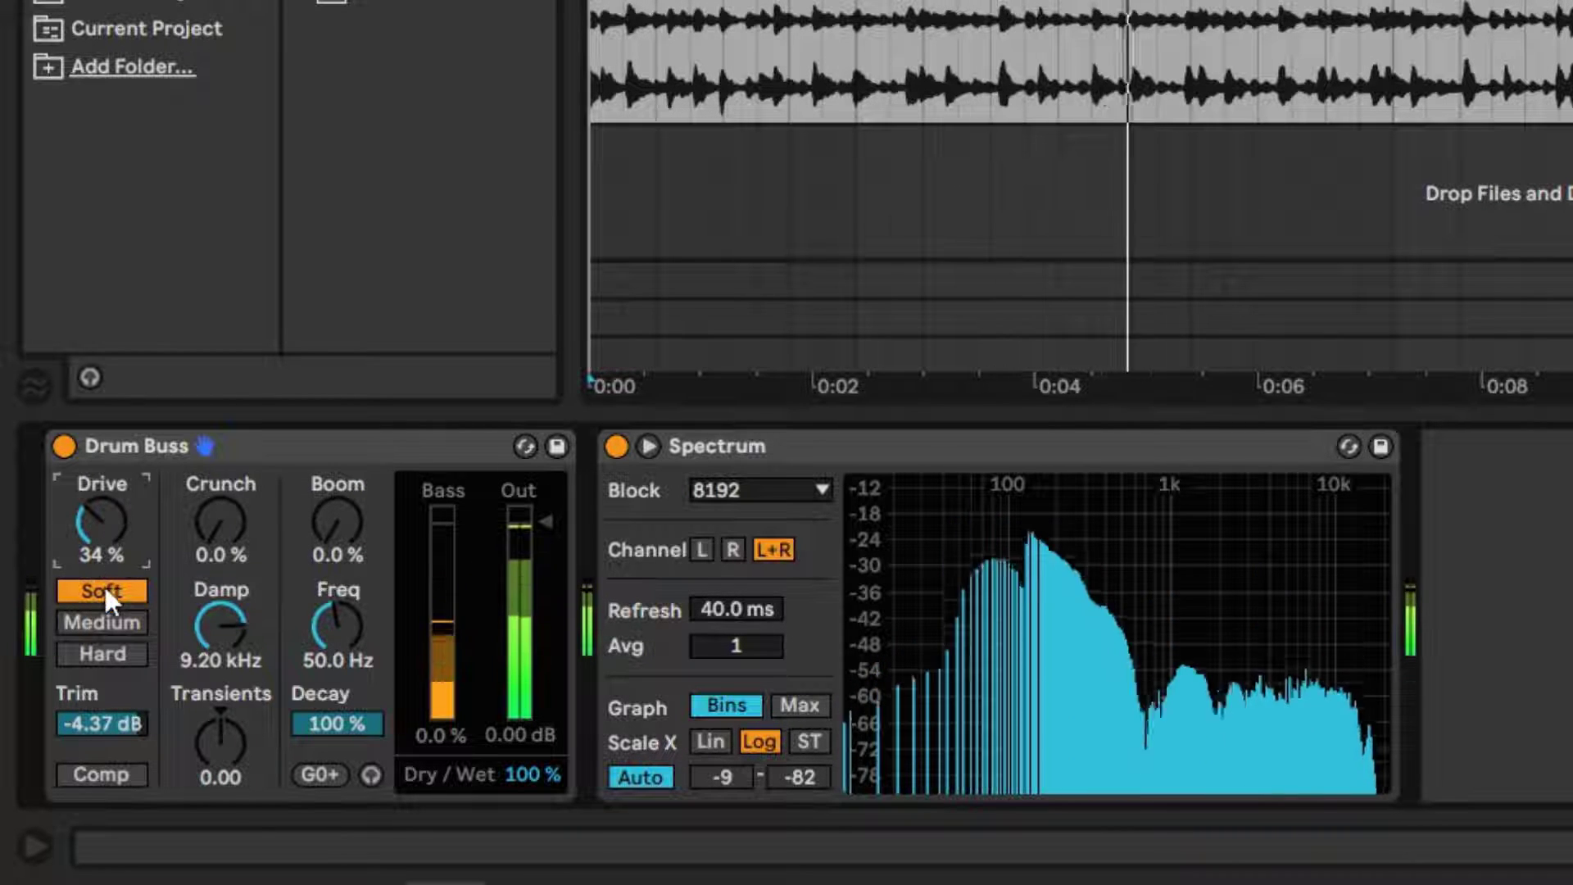
pyautogui.moveTo(108, 565)
pyautogui.mouseDown()
pyautogui.moveTo(108, 600)
pyautogui.moveTo(108, 495)
pyautogui.moveTo(126, 544)
pyautogui.mouseUp()
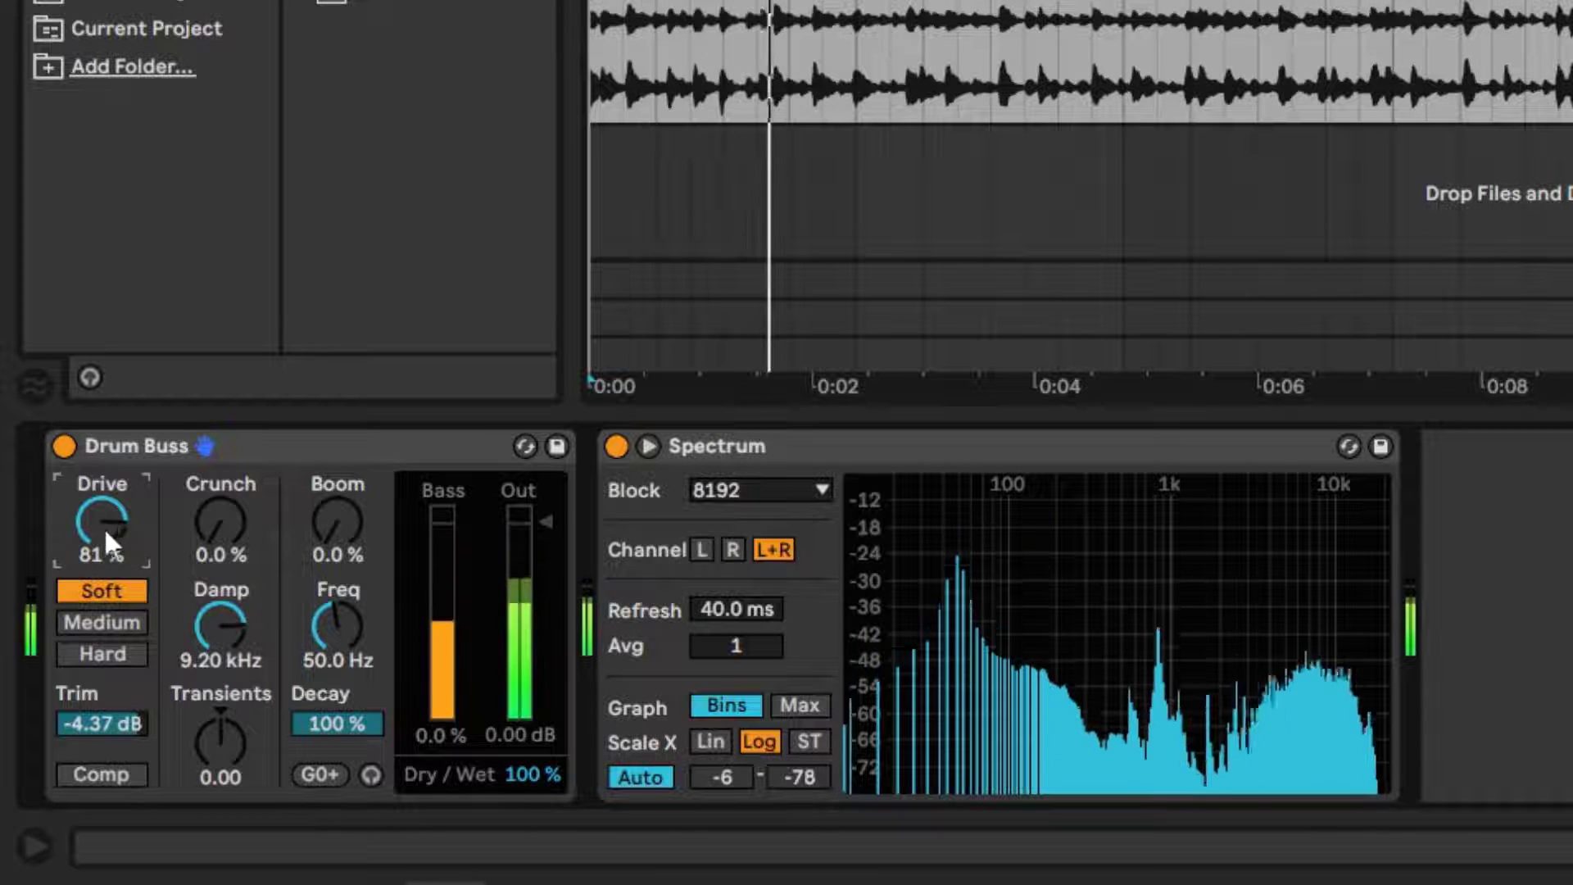
pyautogui.moveTo(102, 521); pyautogui.dragTo(120, 607)
# Switch the distortion to Medium and audition Drive at 72%, lowering it to 27%
pyautogui.click(117, 611)
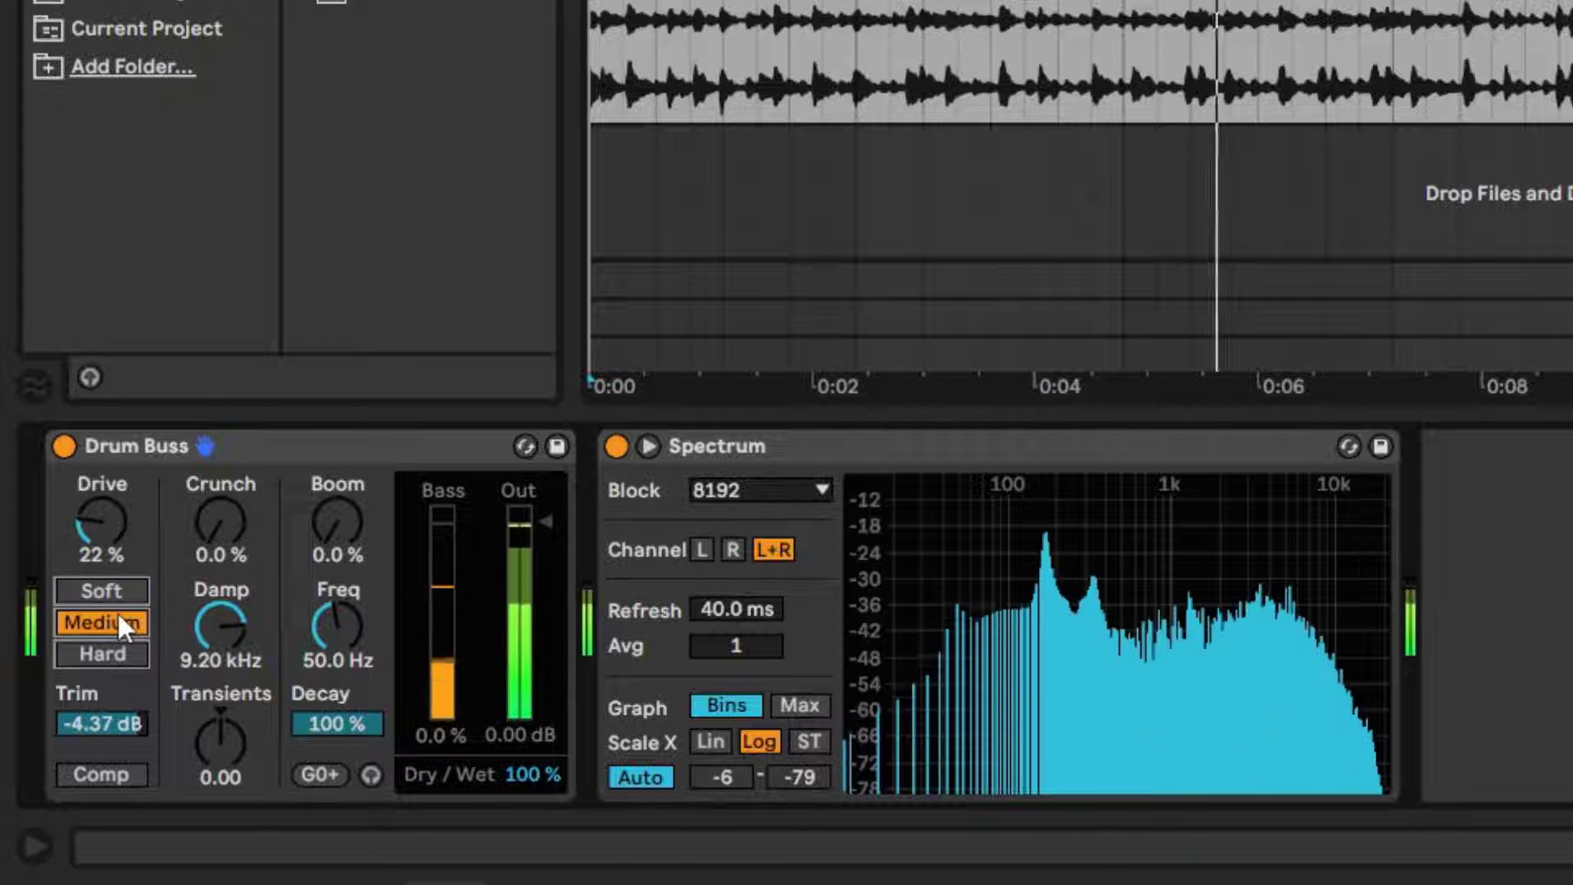
pyautogui.moveTo(91, 520); pyautogui.dragTo(92, 459)
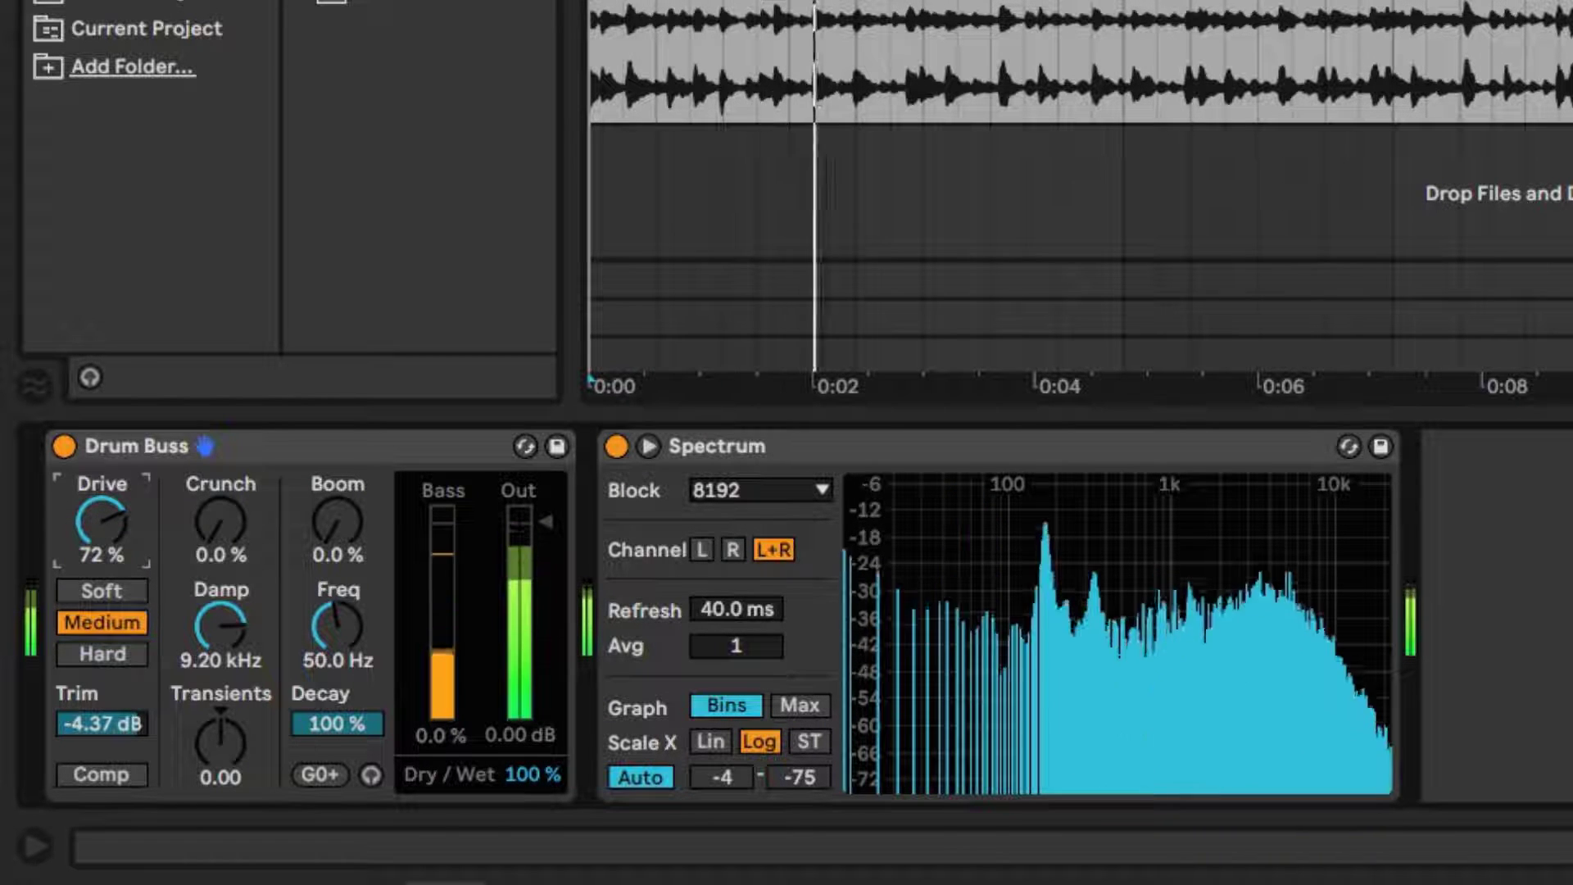
pyautogui.moveTo(92, 520); pyautogui.dragTo(101, 557)
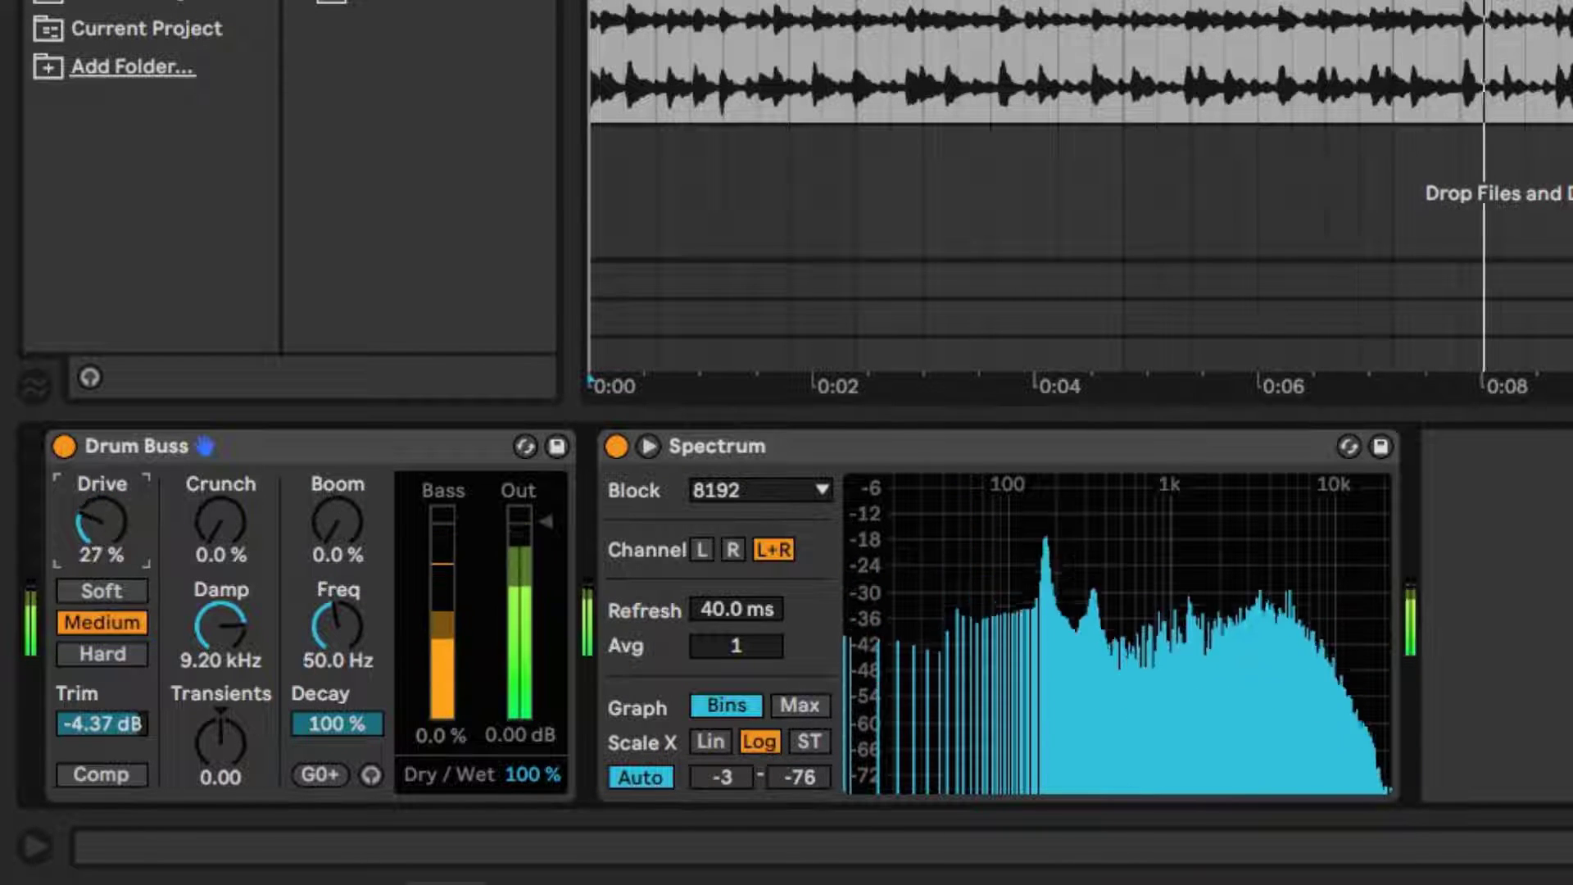
# Switch the distortion to Hard, audition Drive at 60%, and lower it to 18%
pyautogui.click(118, 652)
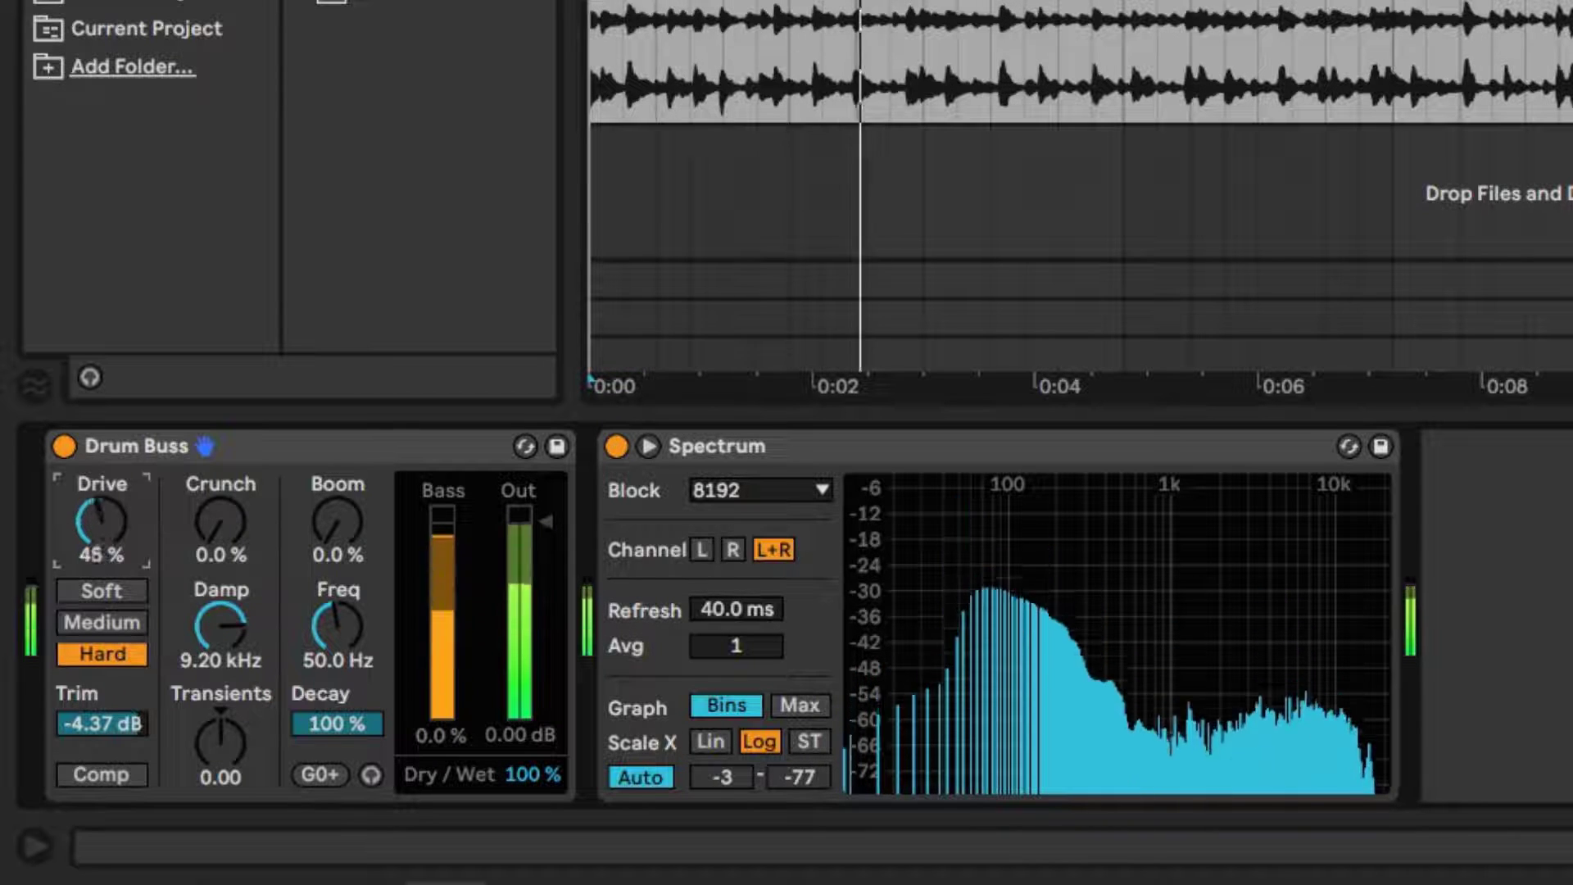
pyautogui.moveTo(101, 521); pyautogui.dragTo(101, 508)
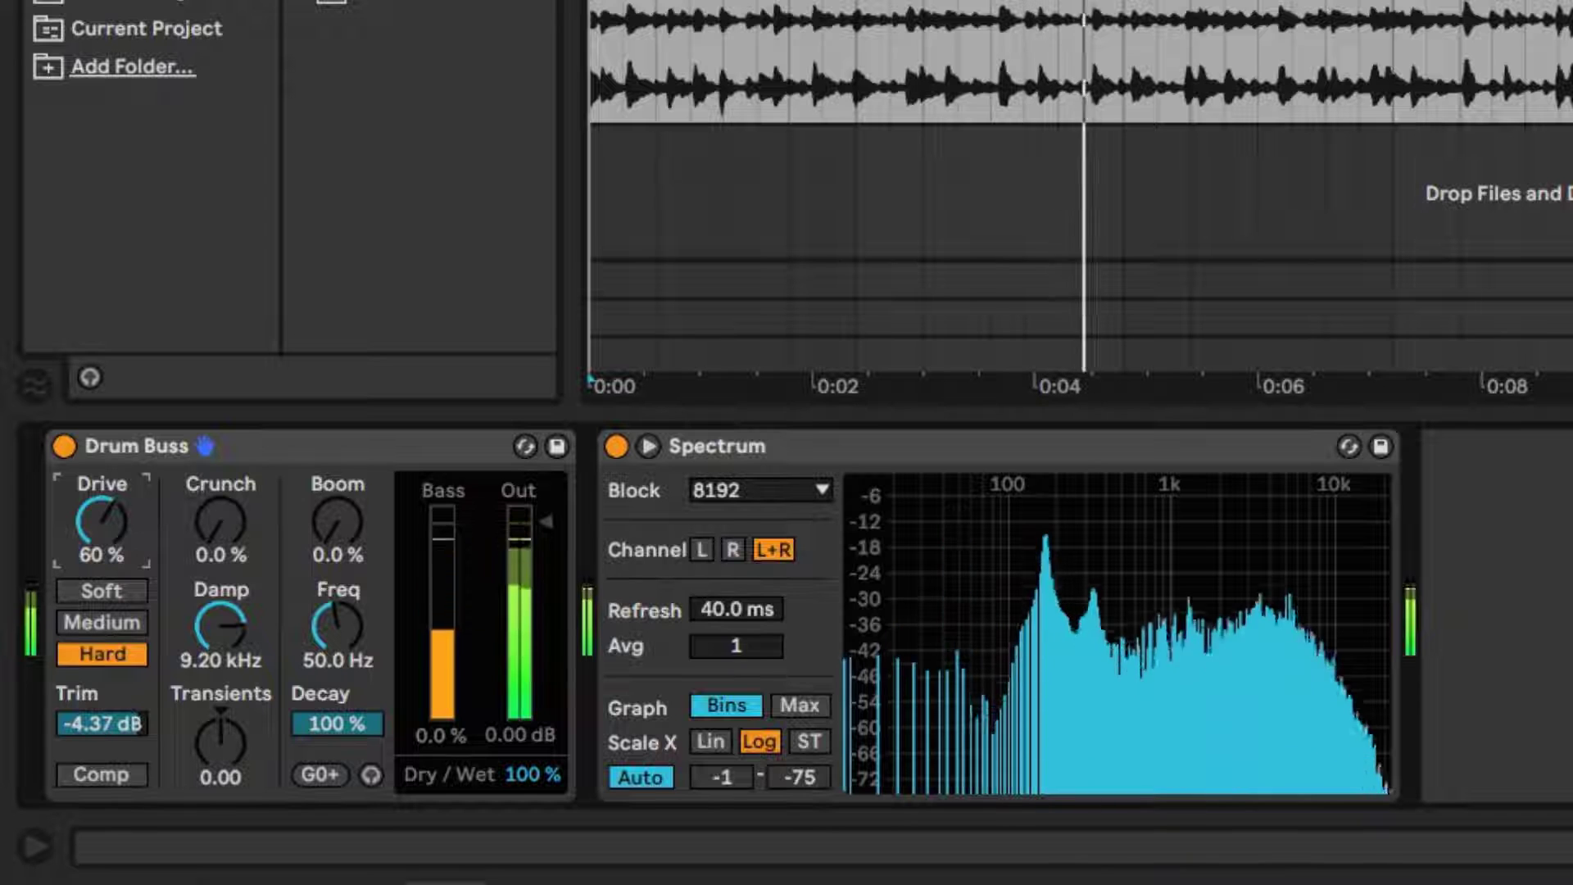
pyautogui.moveTo(102, 521); pyautogui.dragTo(101, 537)
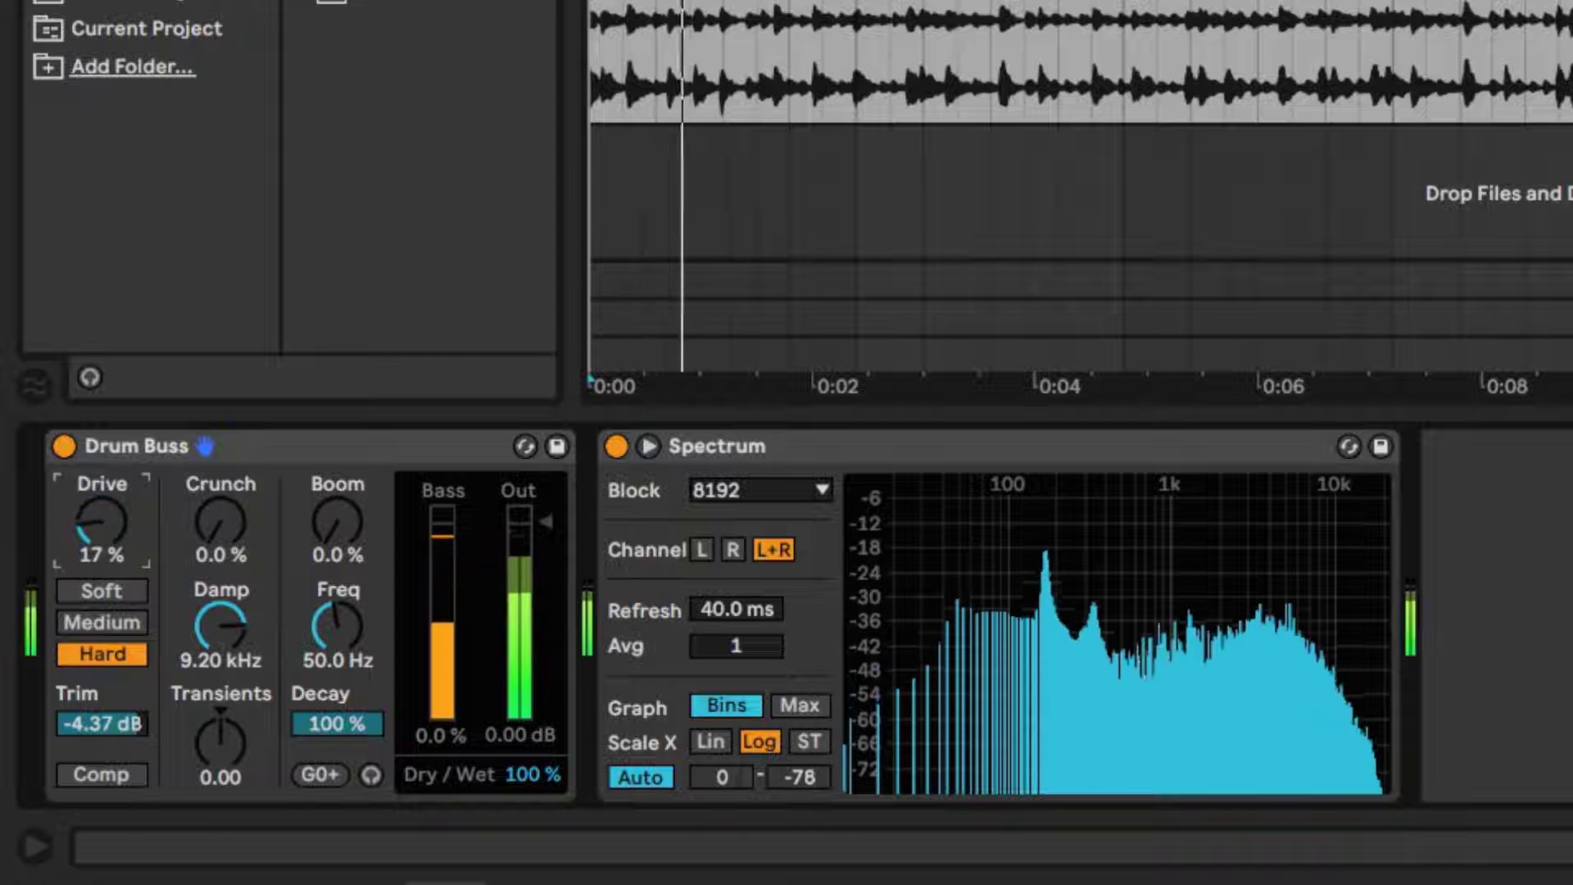
pyautogui.moveTo(101, 630); pyautogui.dragTo(102, 627)
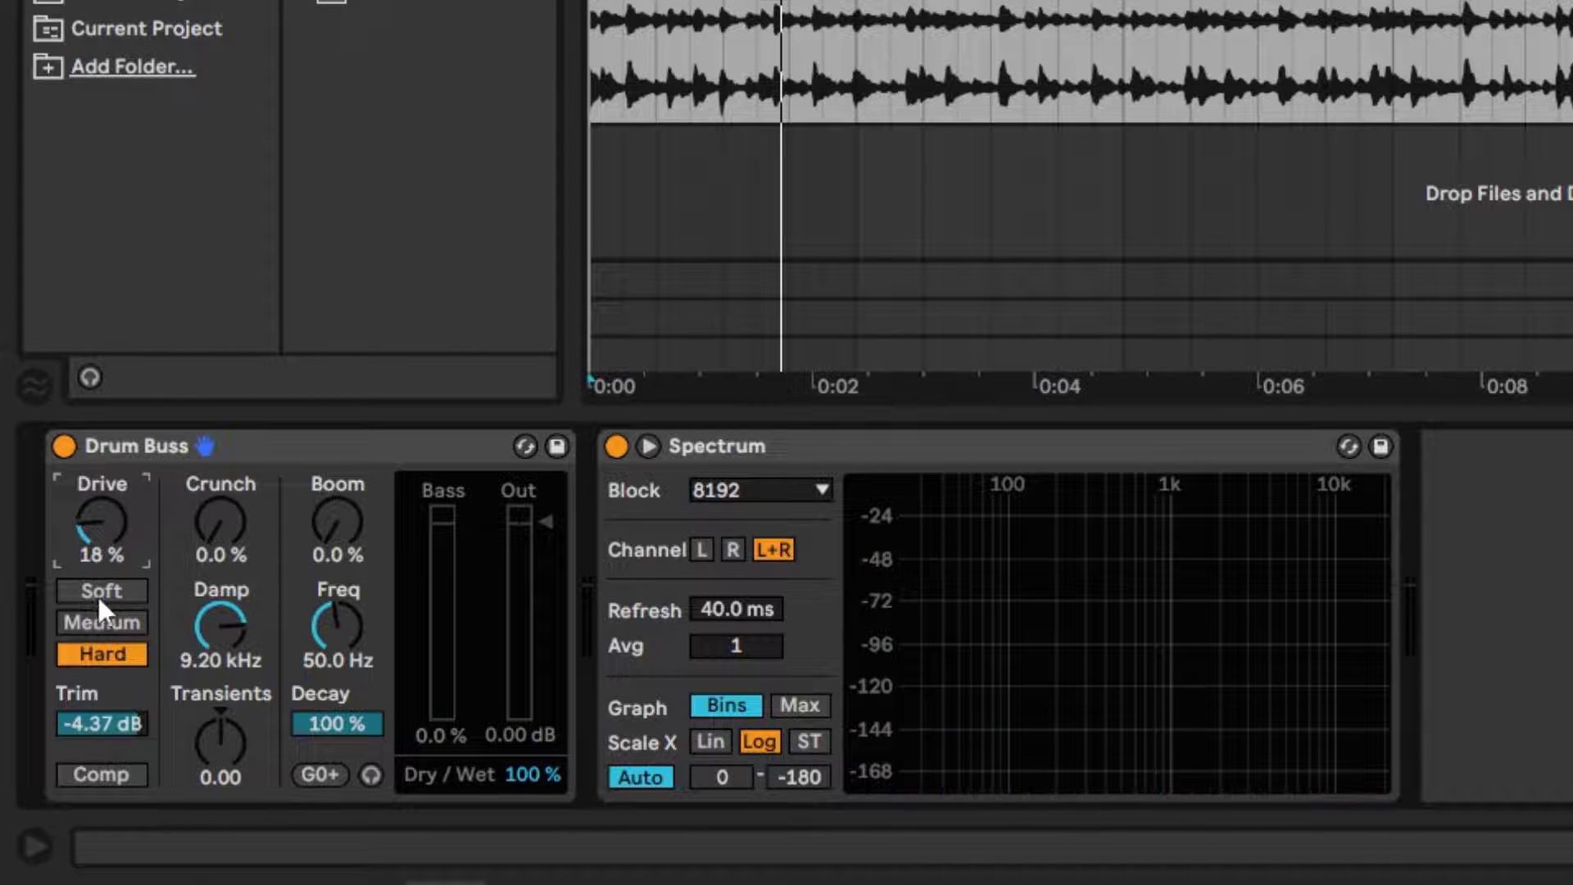
pyautogui.click(104, 588)
pyautogui.click(120, 619)
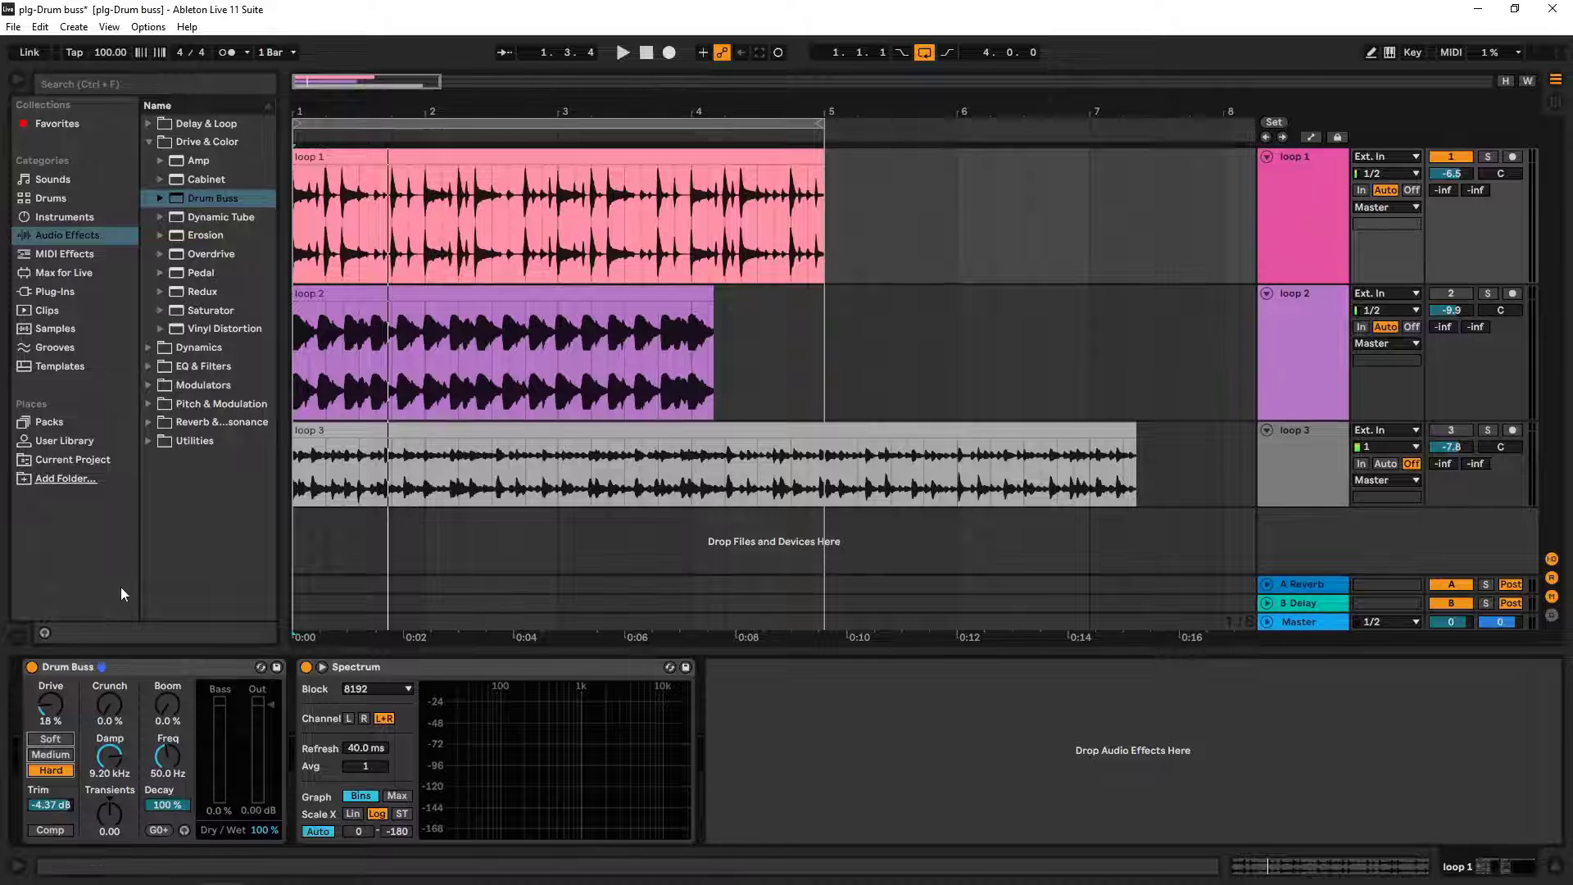
# Bypass Drum Buss and play a short stretch of loop 1 to hear the dry signal
pyautogui.click(32, 667)
pyautogui.press('space')
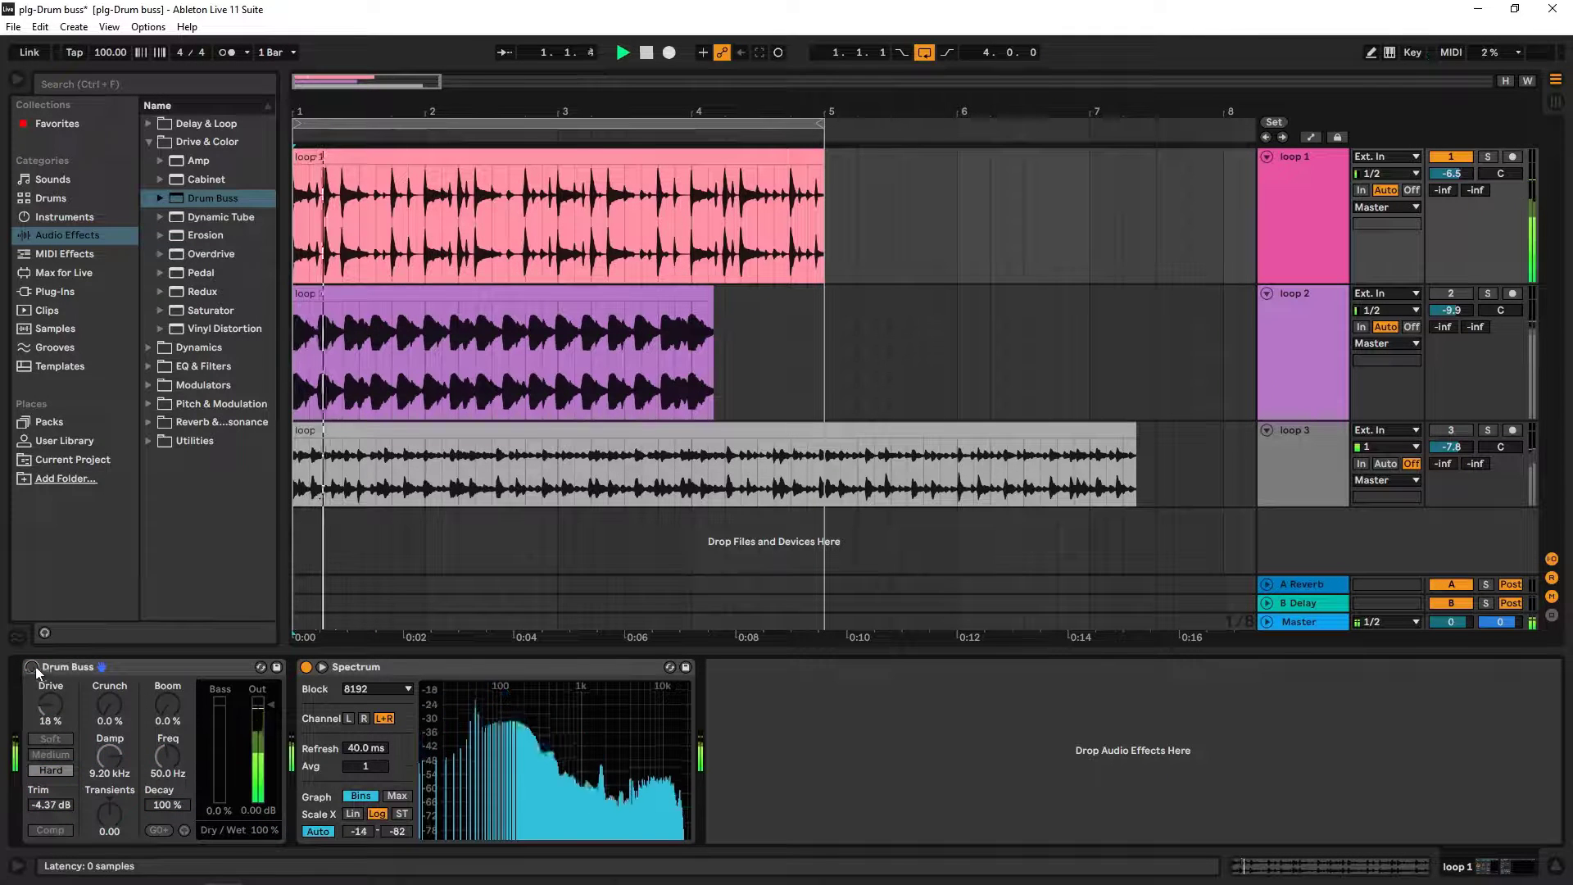
pyautogui.press('space')
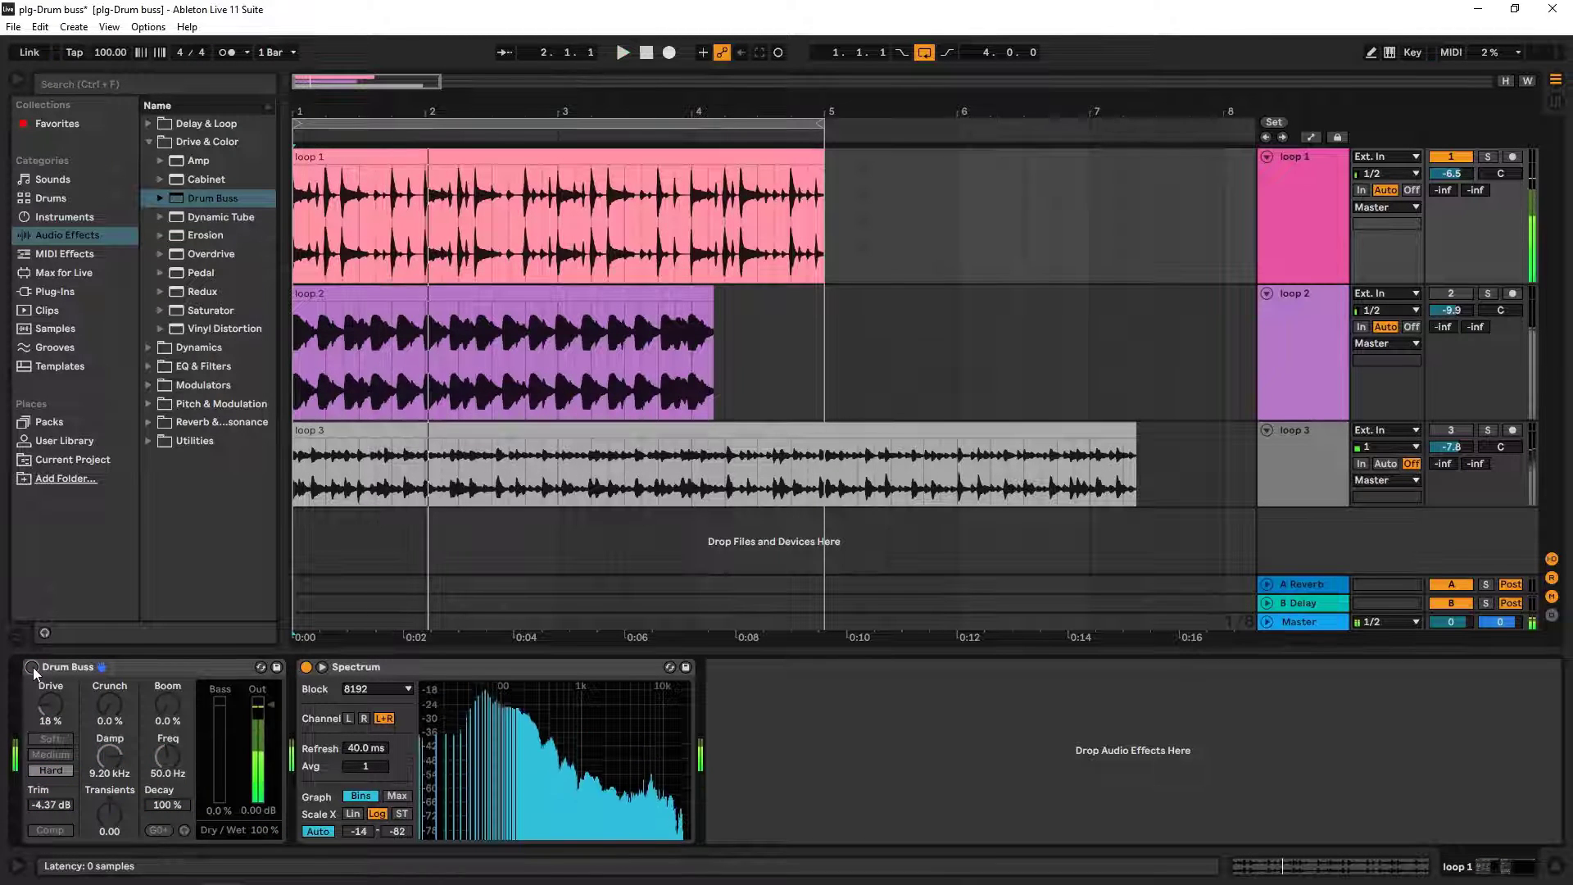
# Select and activate the loop 2 track, and deactivate the loop 1 track
pyautogui.click(1294, 357)
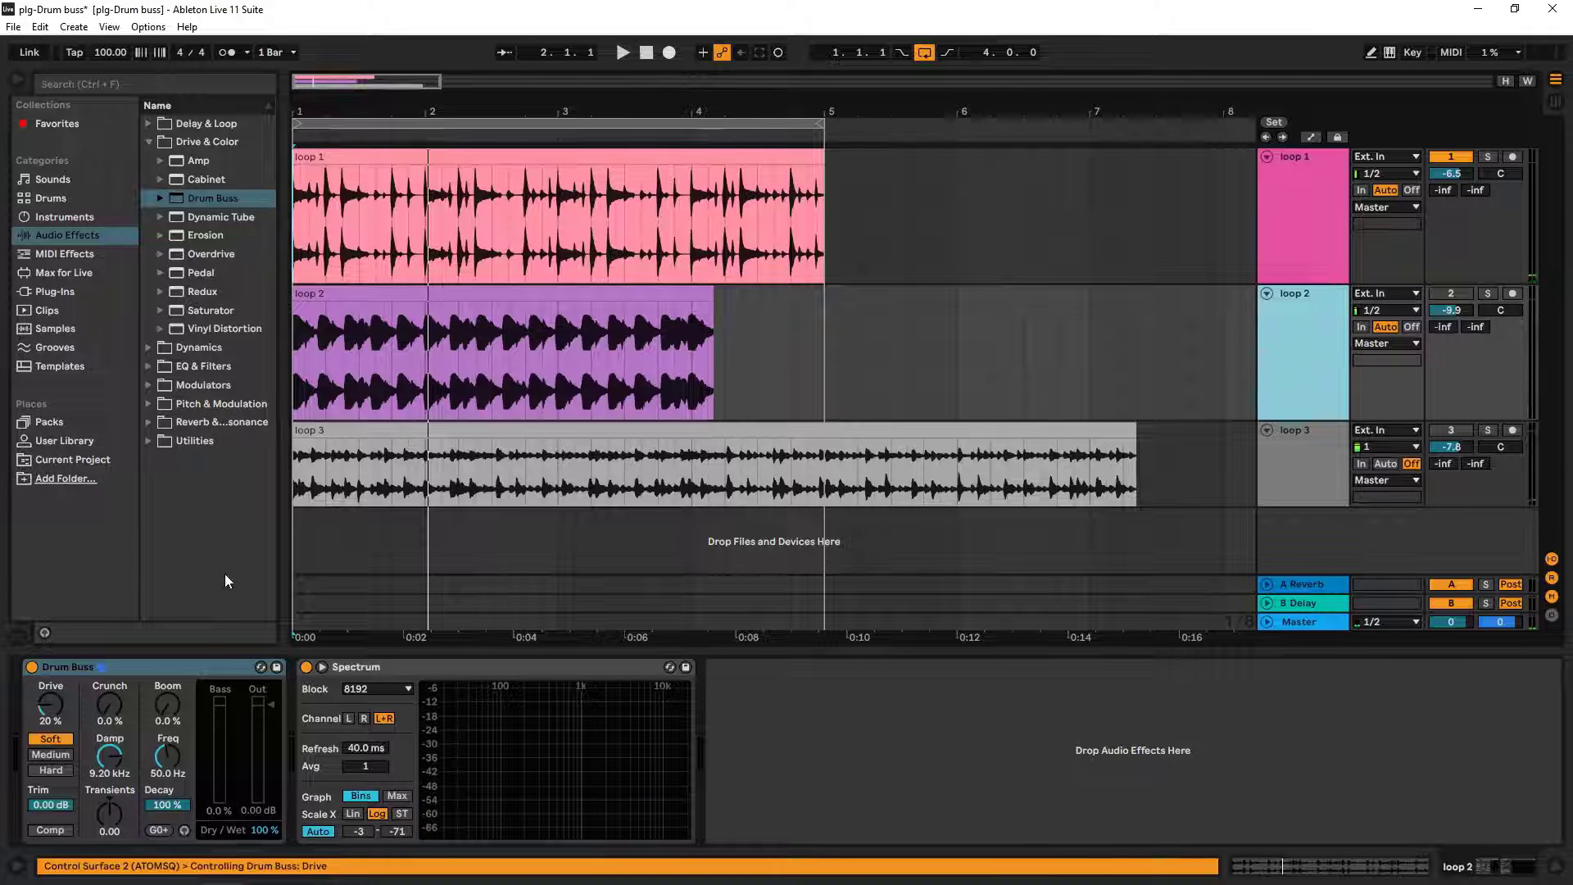
pyautogui.click(1451, 293)
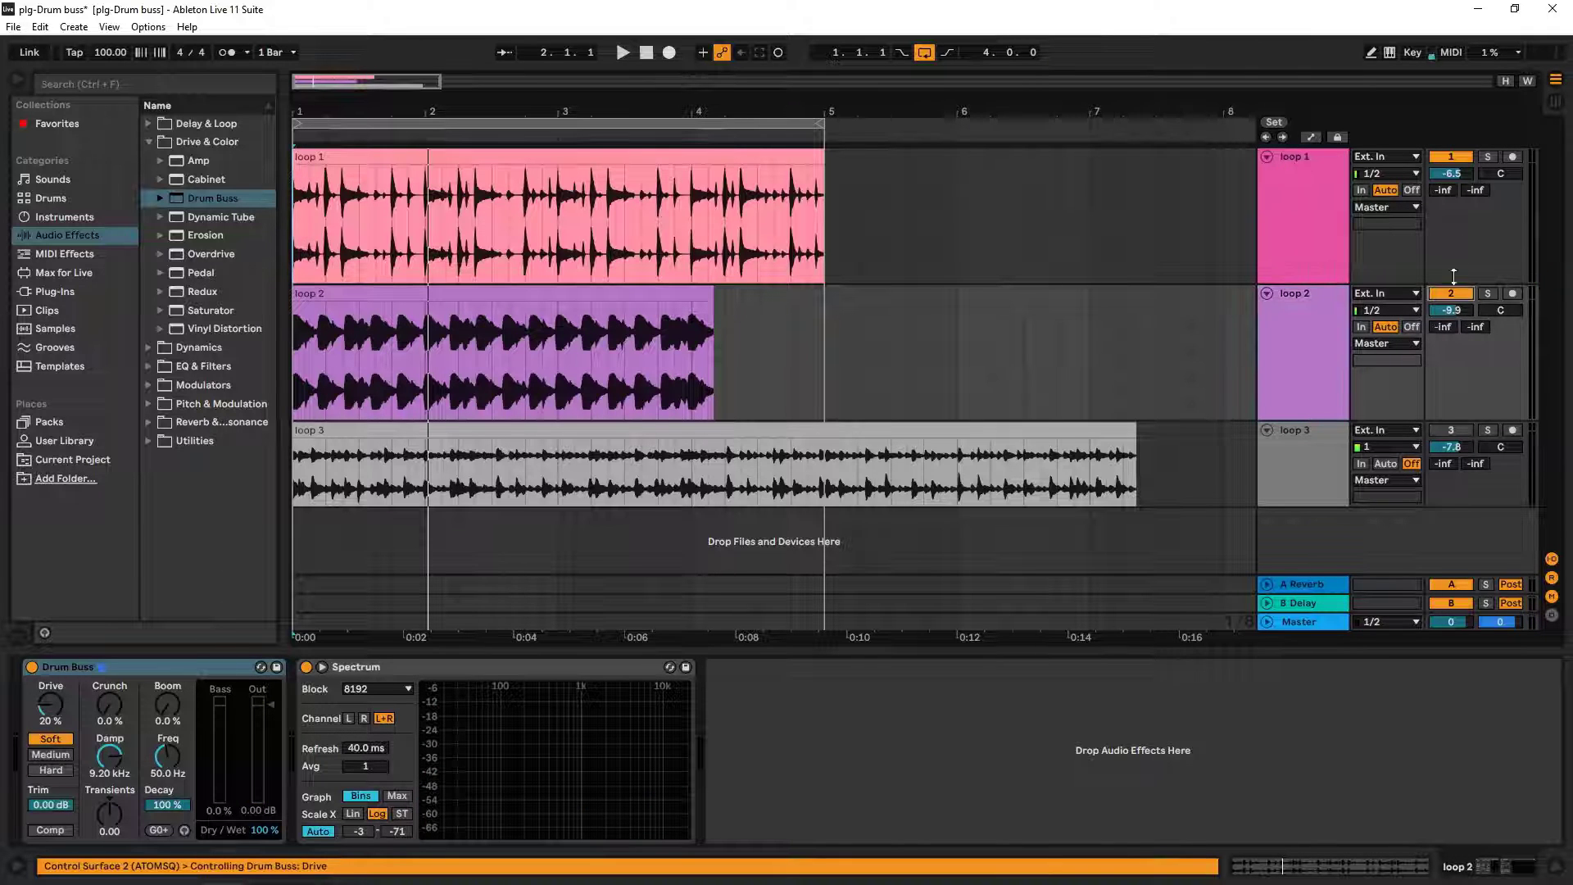
pyautogui.click(1440, 158)
# Play loop 2 with its Drum Buss bypassed, and shorten the arrangement loop to the end of the loop 2 clip
pyautogui.click(32, 666)
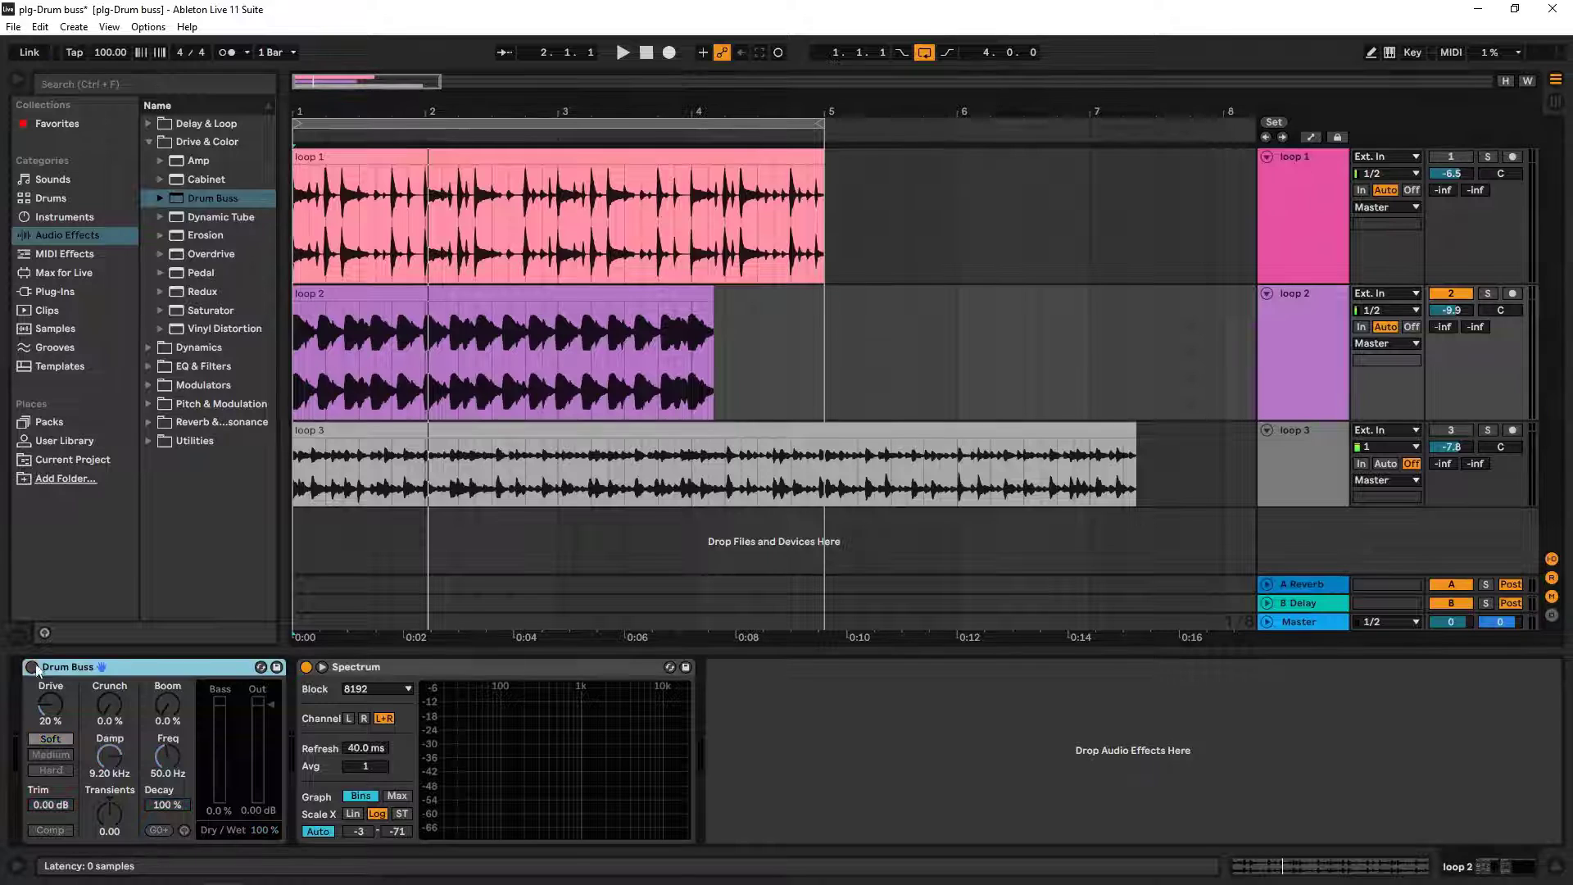
pyautogui.press('space')
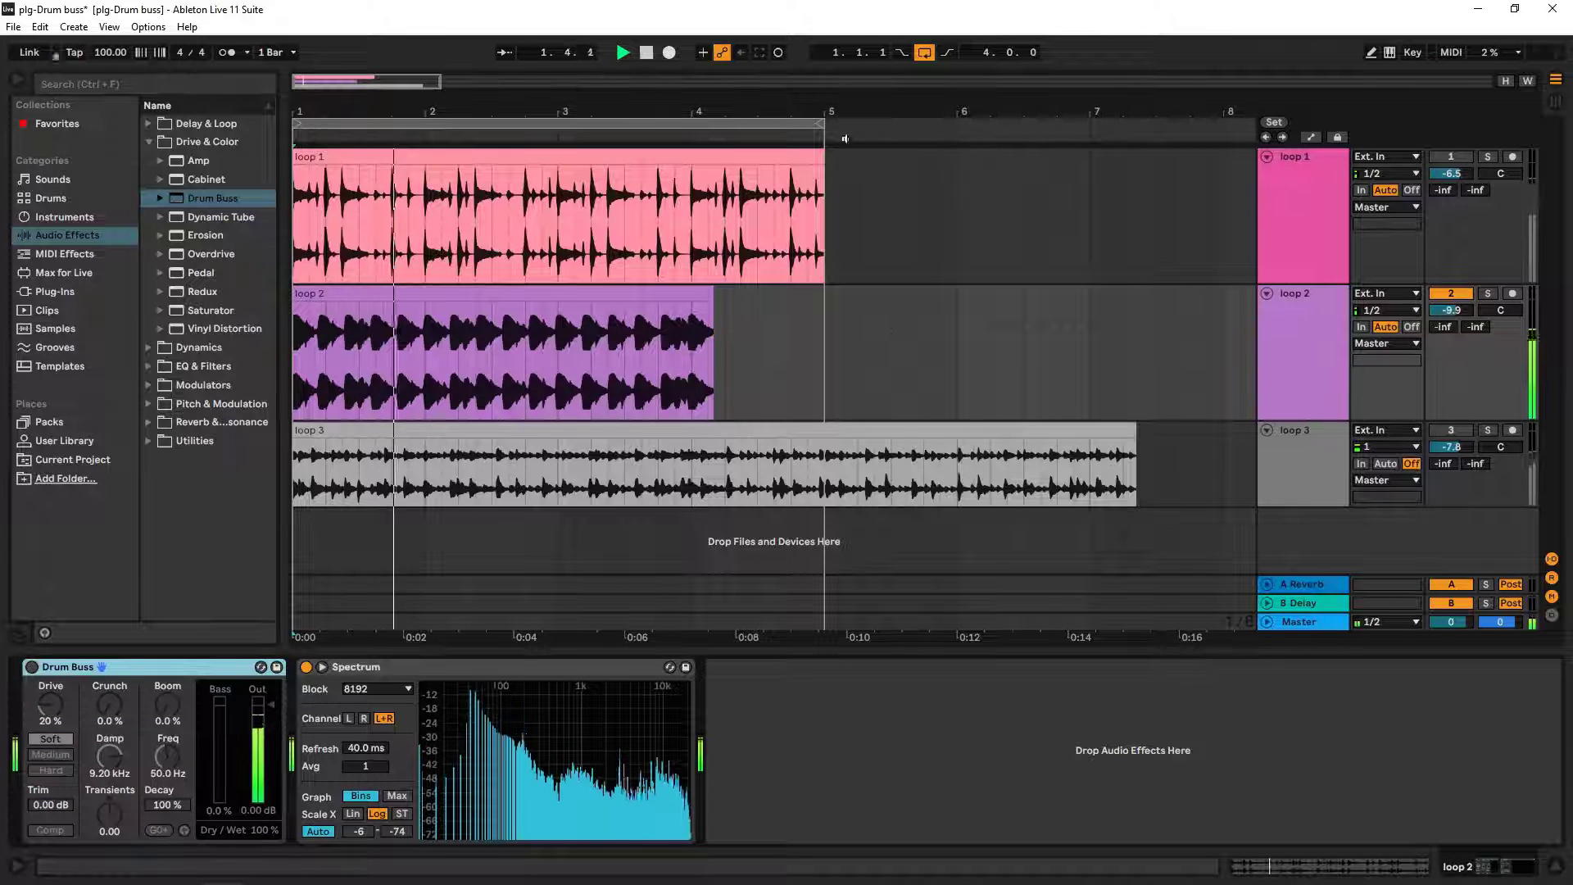
pyautogui.moveTo(823, 125); pyautogui.dragTo(711, 139)
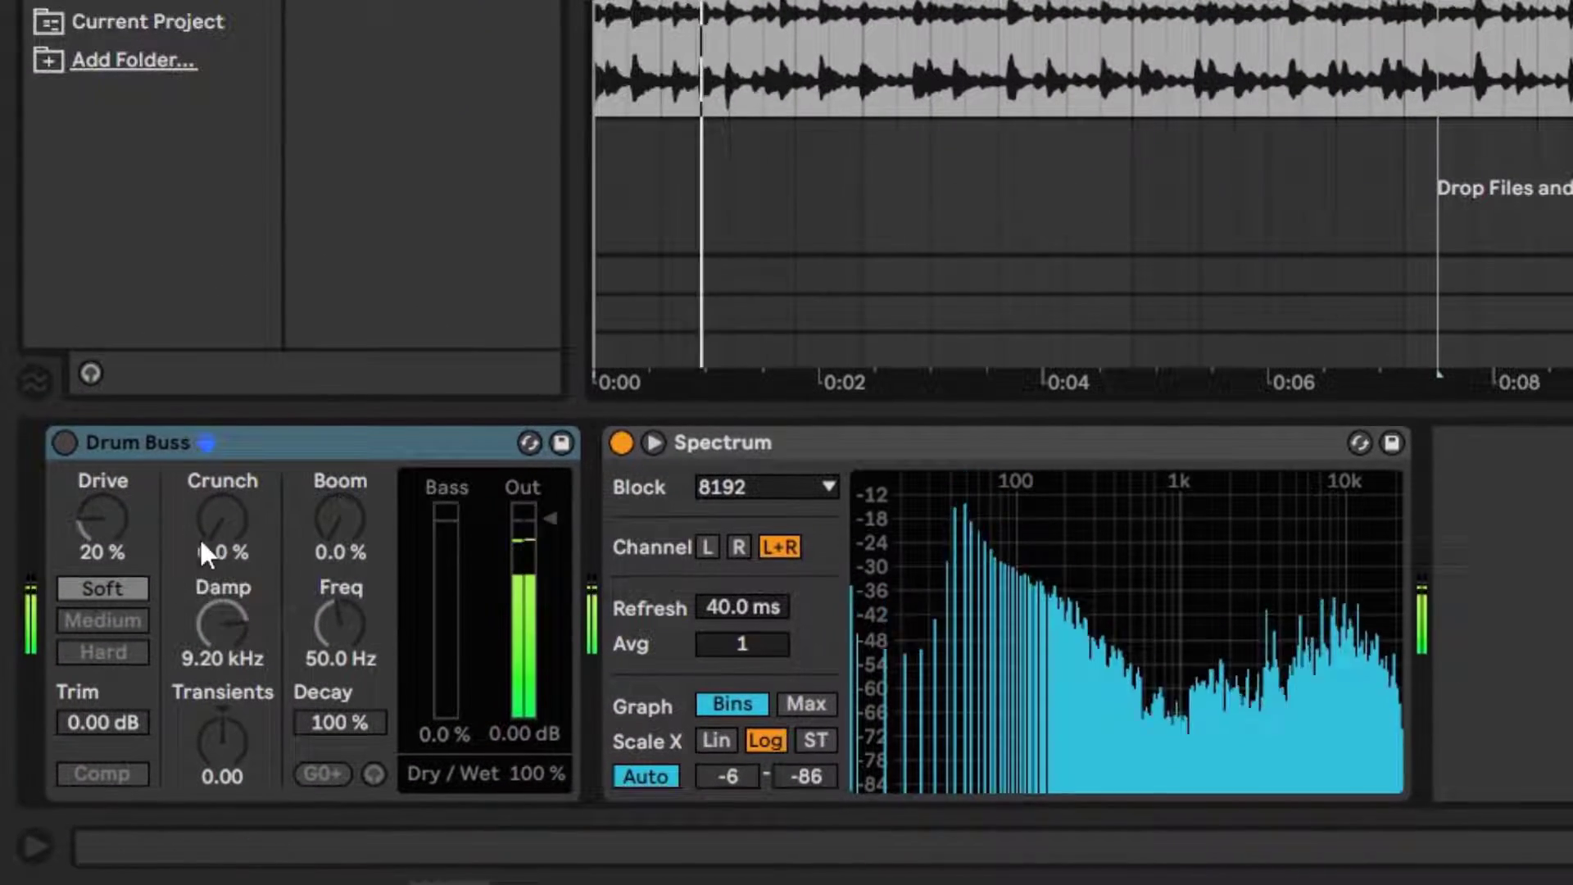
# Activate Drum Buss on loop 2, with Trim at -1.25 dB and Drive at 30%
pyautogui.click(62, 442)
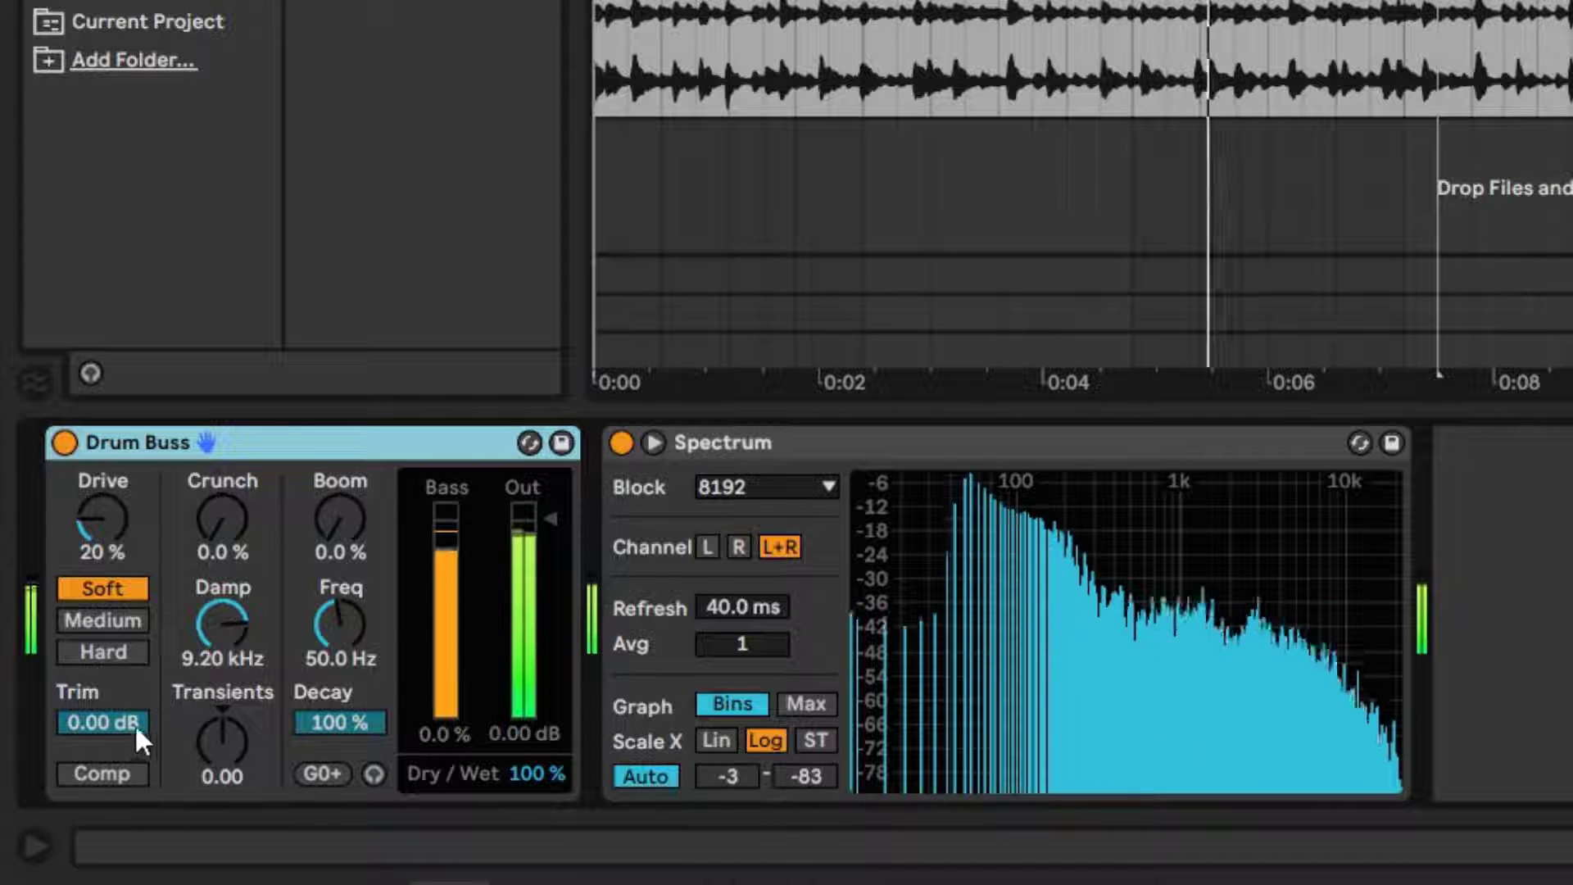
pyautogui.moveTo(135, 724); pyautogui.dragTo(141, 693)
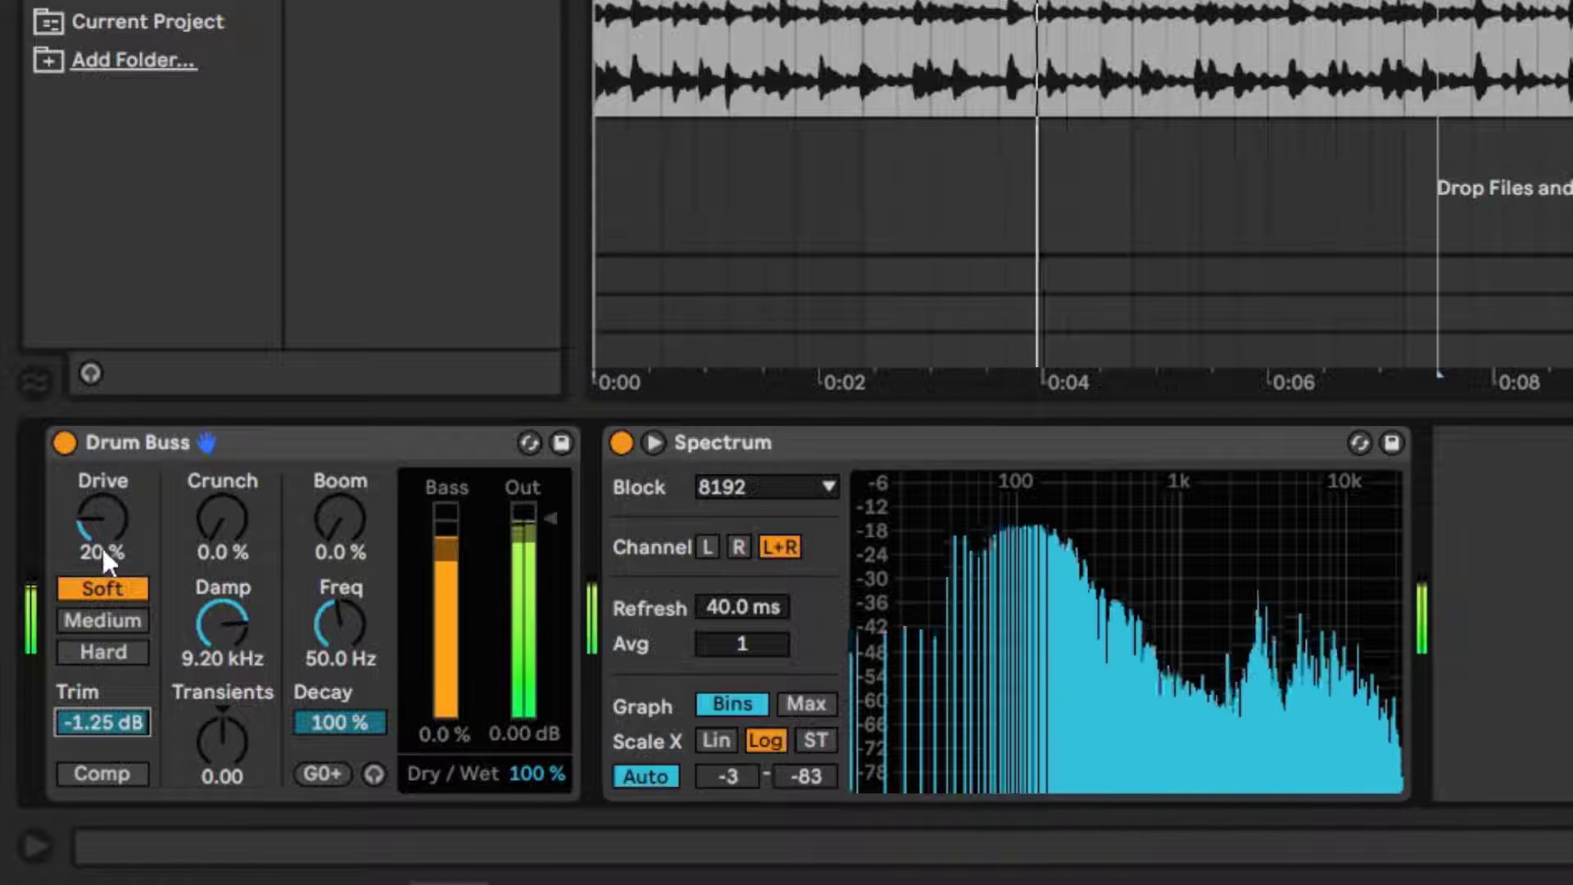
pyautogui.moveTo(101, 543); pyautogui.dragTo(101, 528)
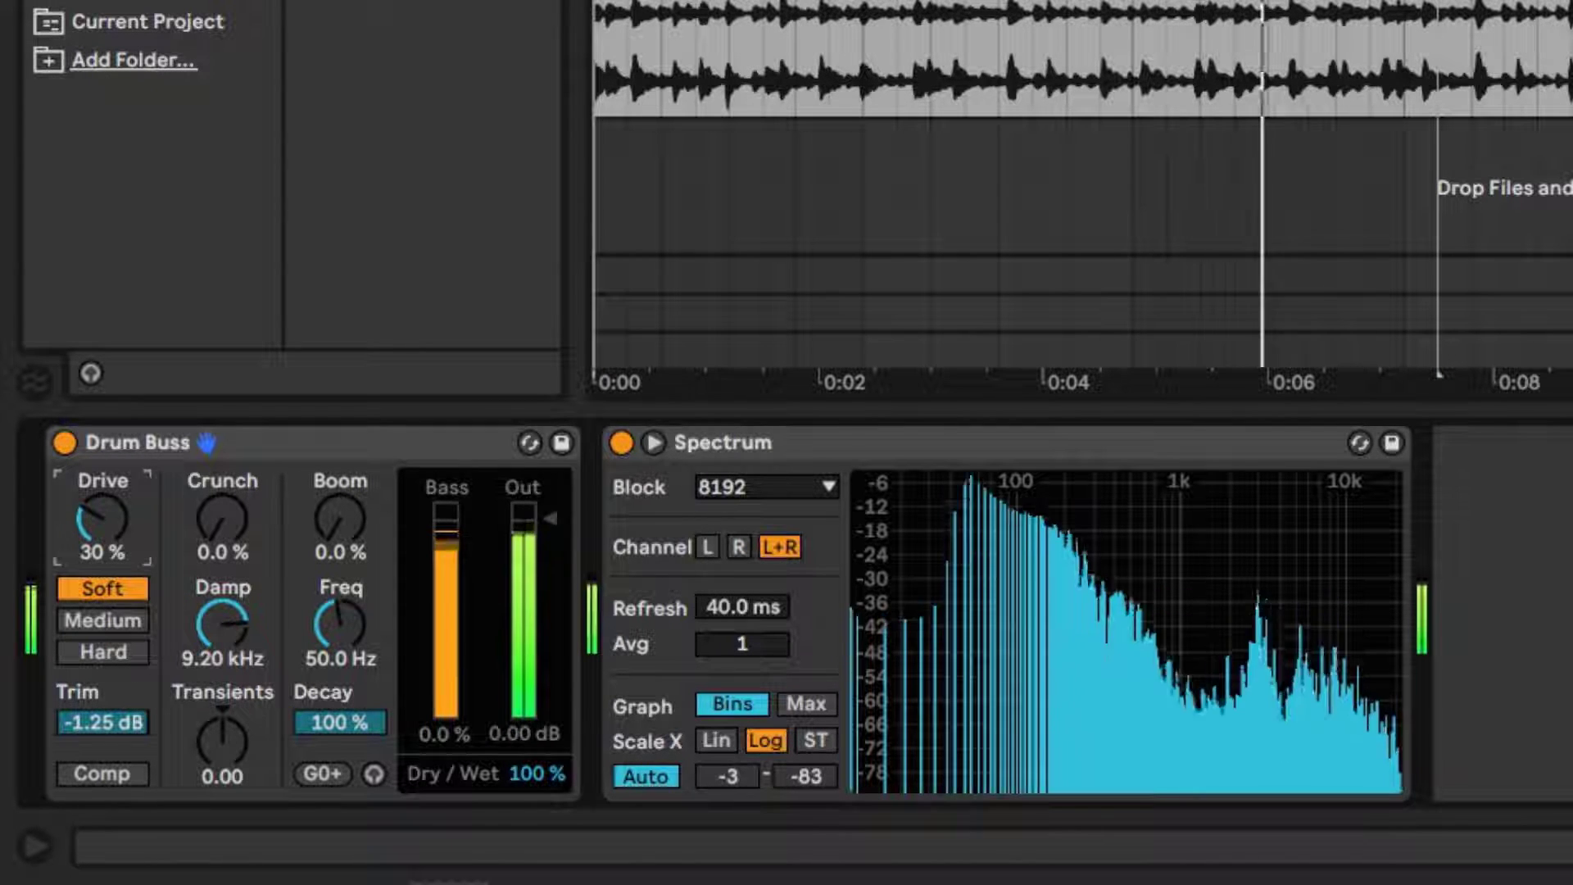
# Audition Medium and Hard distortion on loop 2, return to Soft, and raise Drive to 48%
pyautogui.click(126, 620)
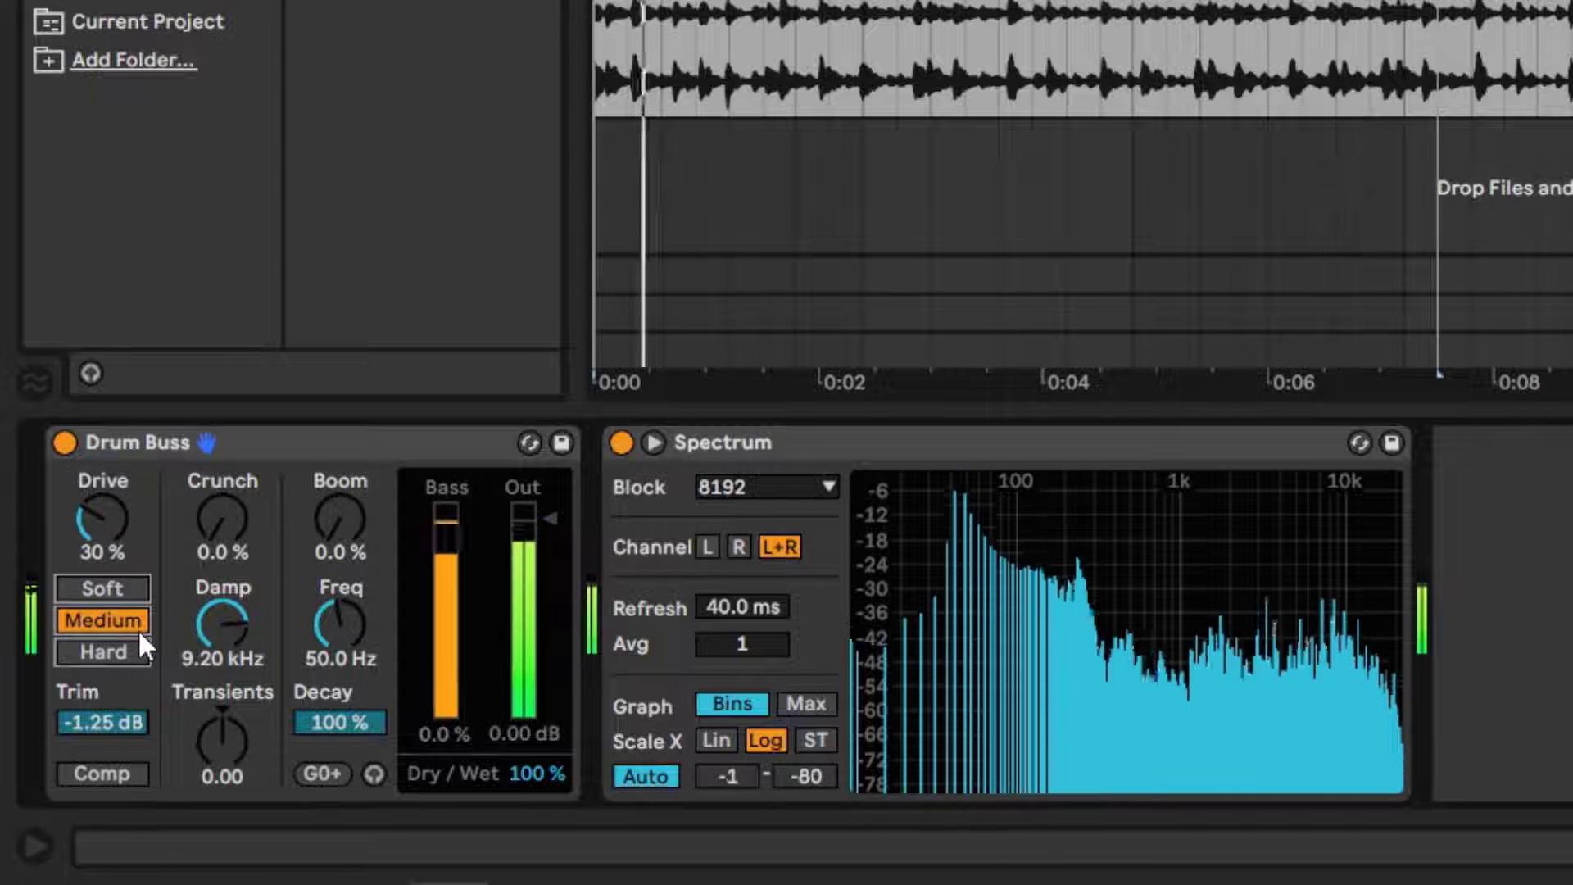
pyautogui.click(141, 649)
pyautogui.click(136, 587)
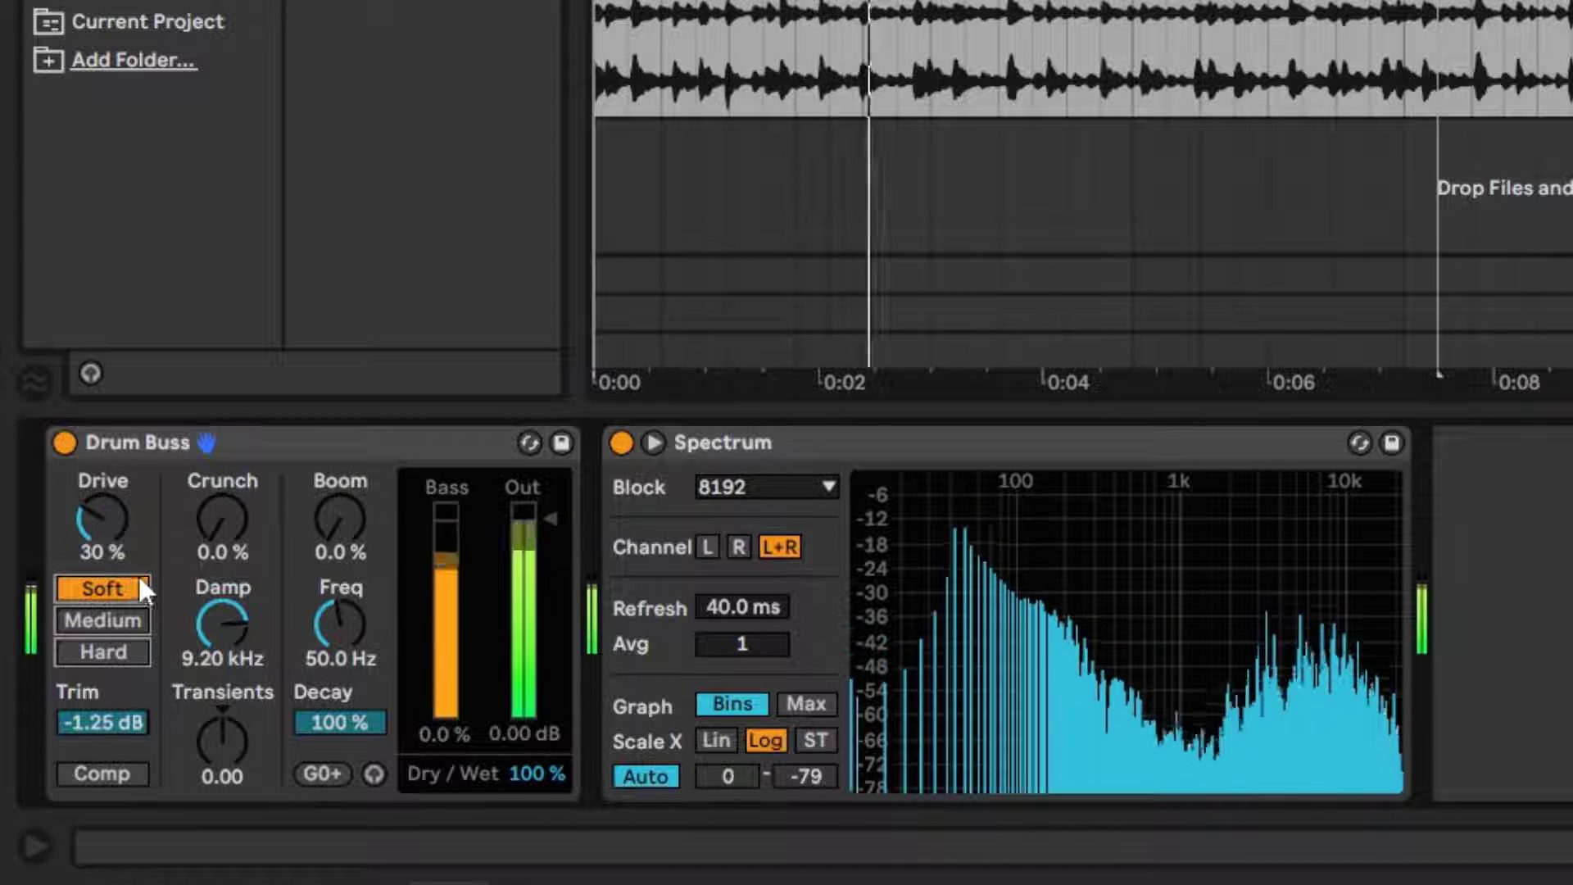
pyautogui.moveTo(141, 549); pyautogui.dragTo(141, 523)
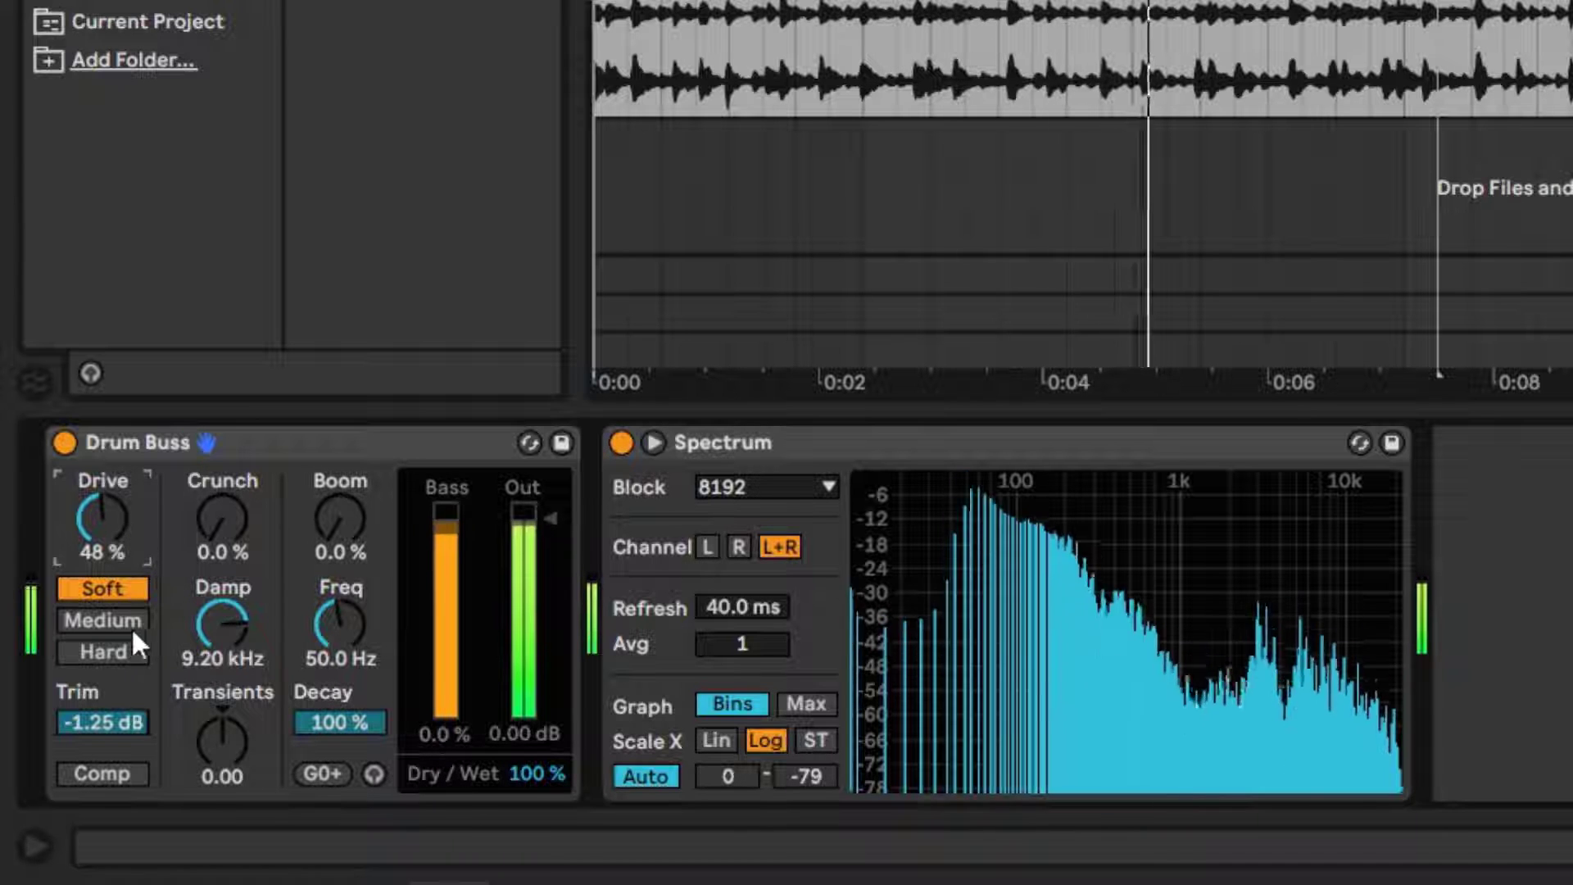
# Switch loop 2's distortion to Hard with Drive at 73%, and reduce Dry/Wet to 23%
pyautogui.click(120, 649)
pyautogui.moveTo(98, 544); pyautogui.dragTo(98, 501)
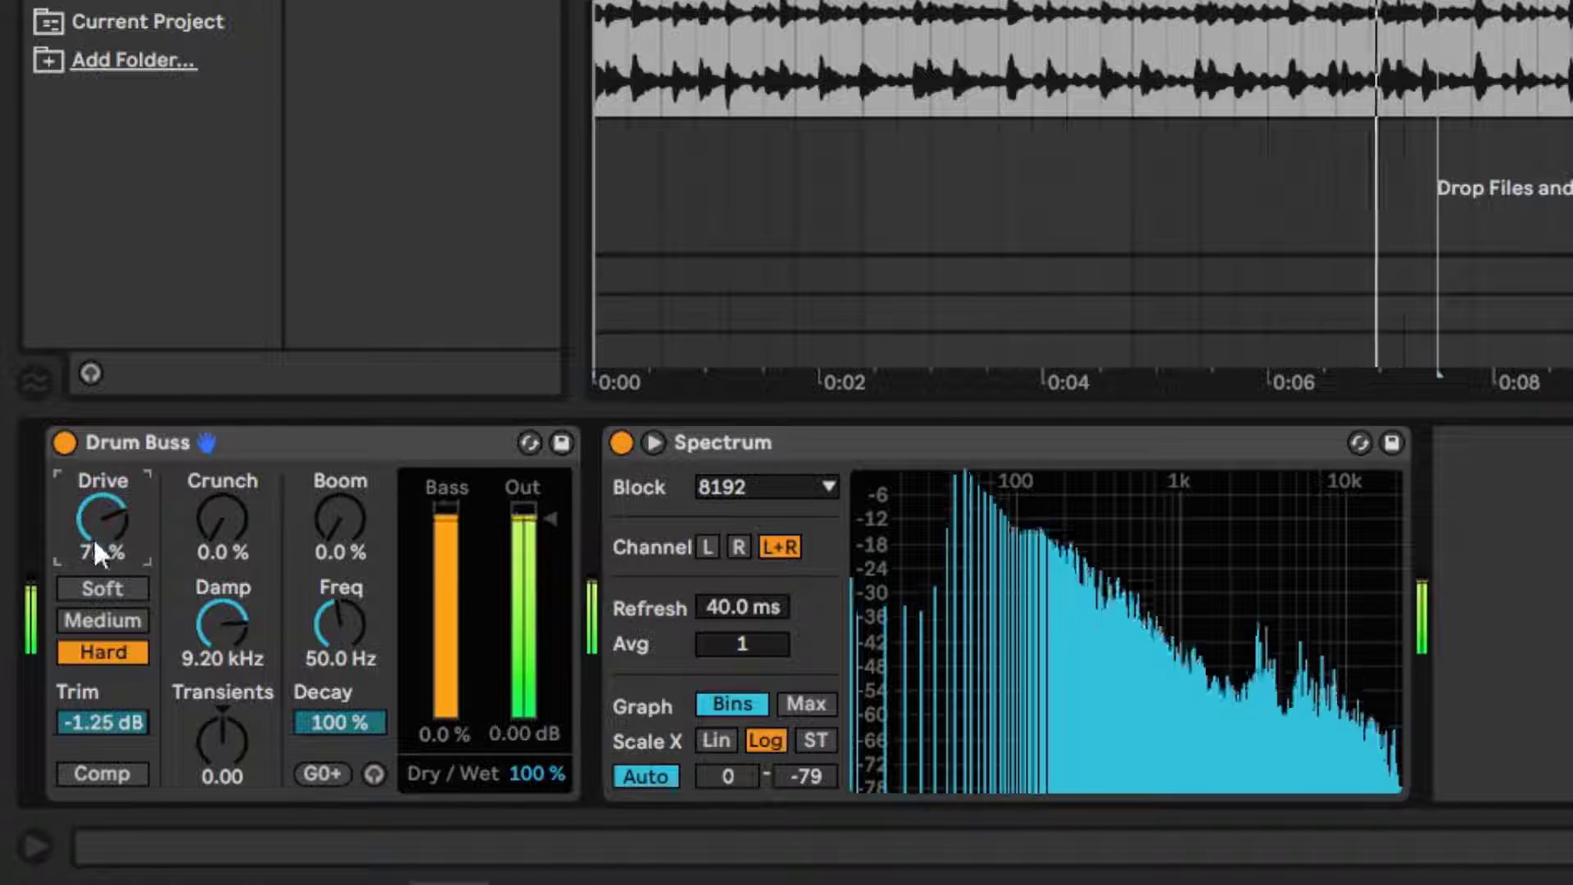
pyautogui.moveTo(544, 765); pyautogui.dragTo(544, 787)
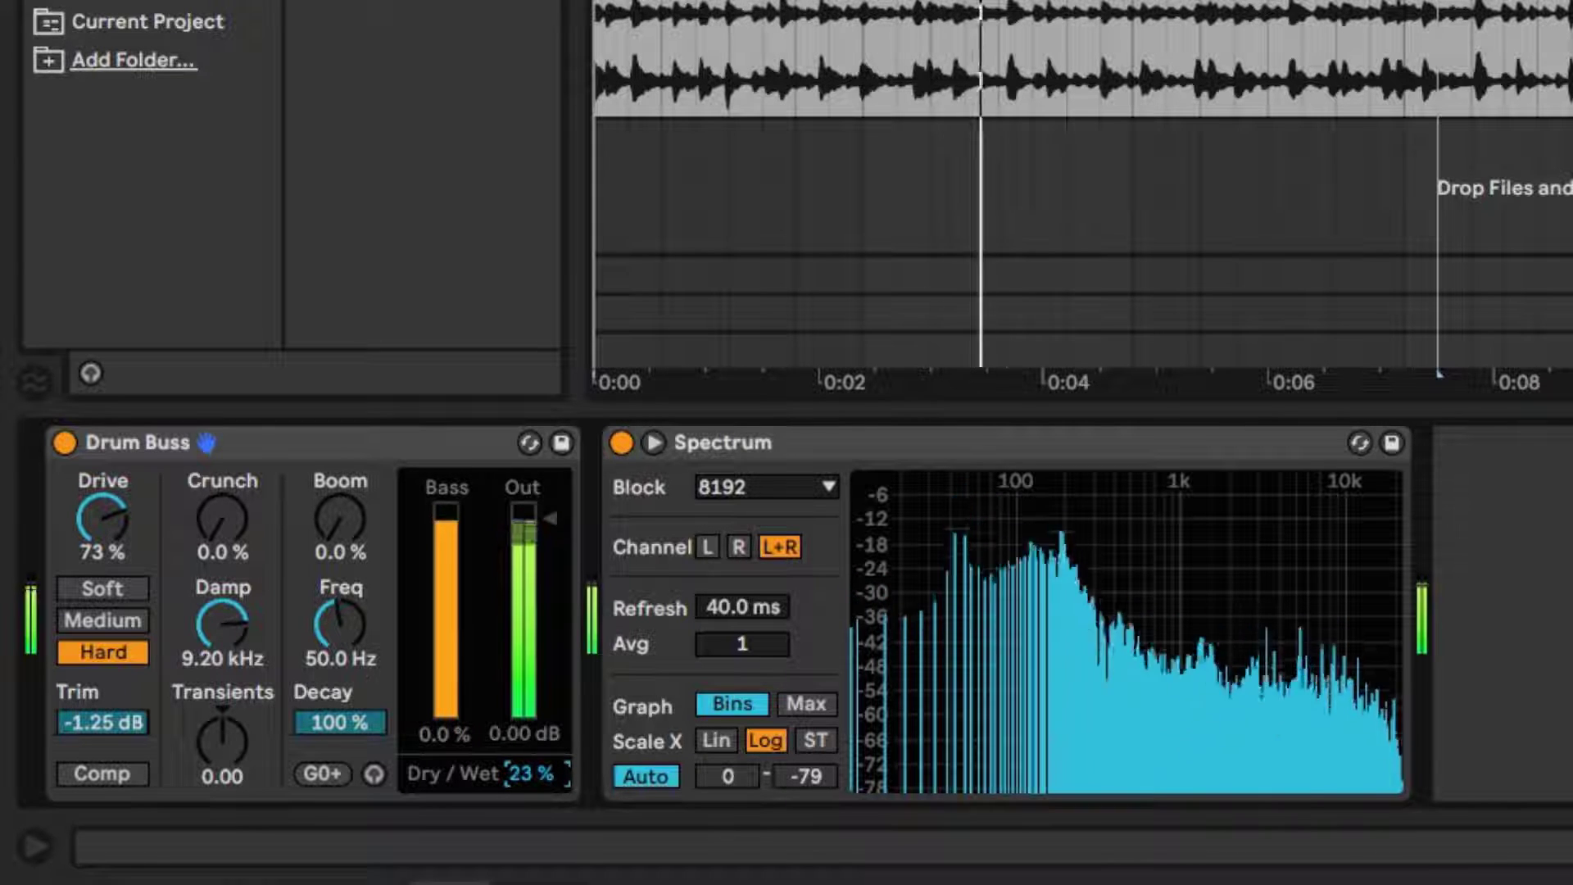
# Set the distortion to Medium with Dry/Wet at 16%, and compare loop 2 with Drum Buss bypassed and active
pyautogui.click(148, 622)
pyautogui.moveTo(528, 774); pyautogui.dragTo(527, 765)
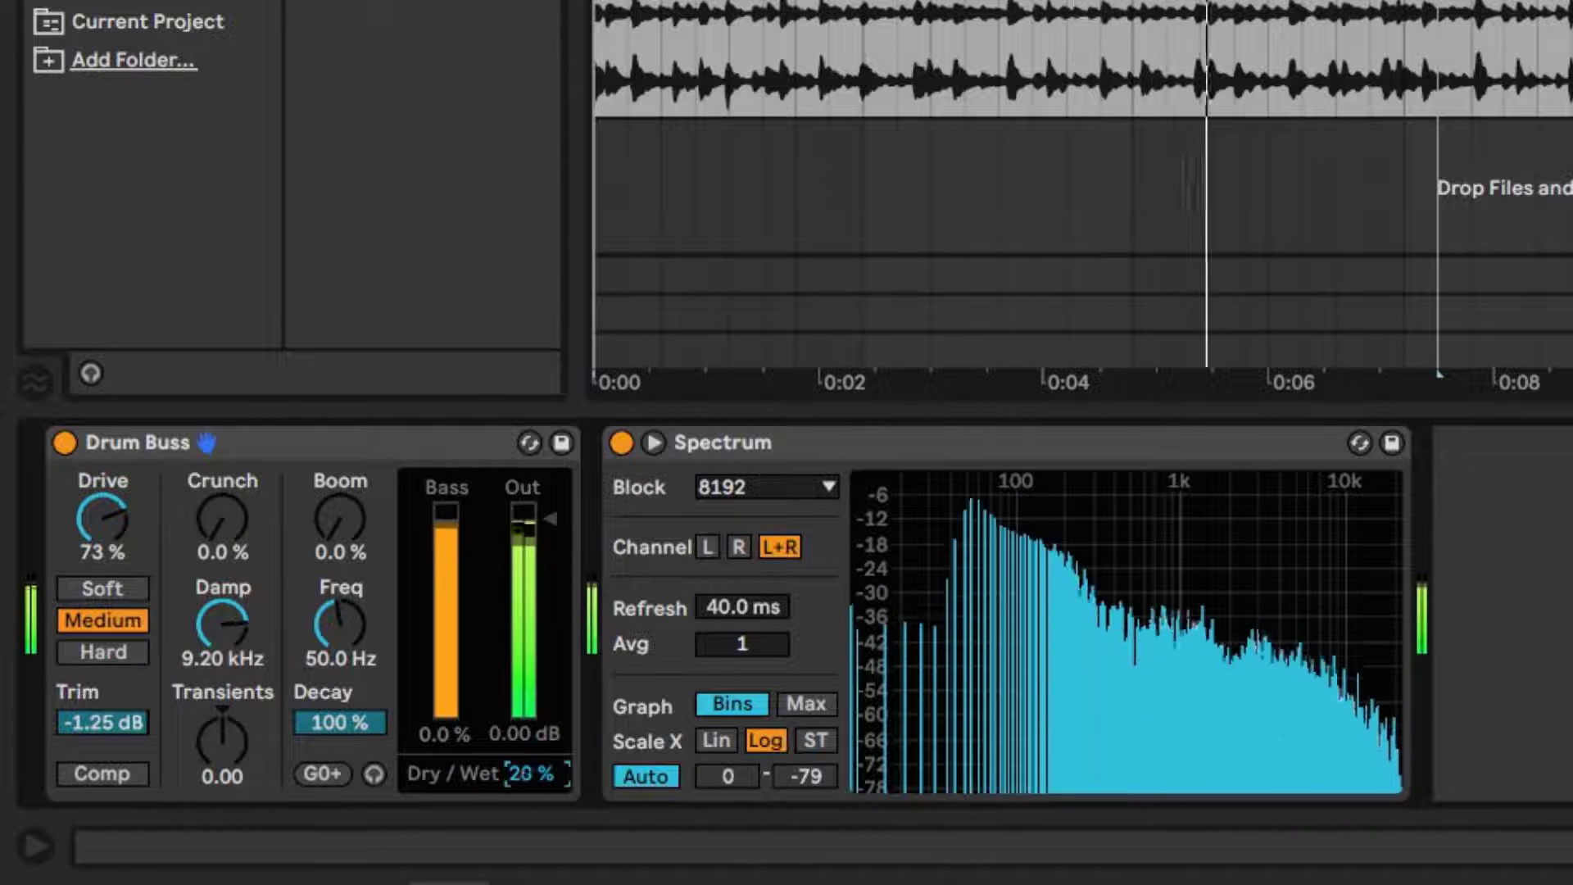
pyautogui.click(65, 441)
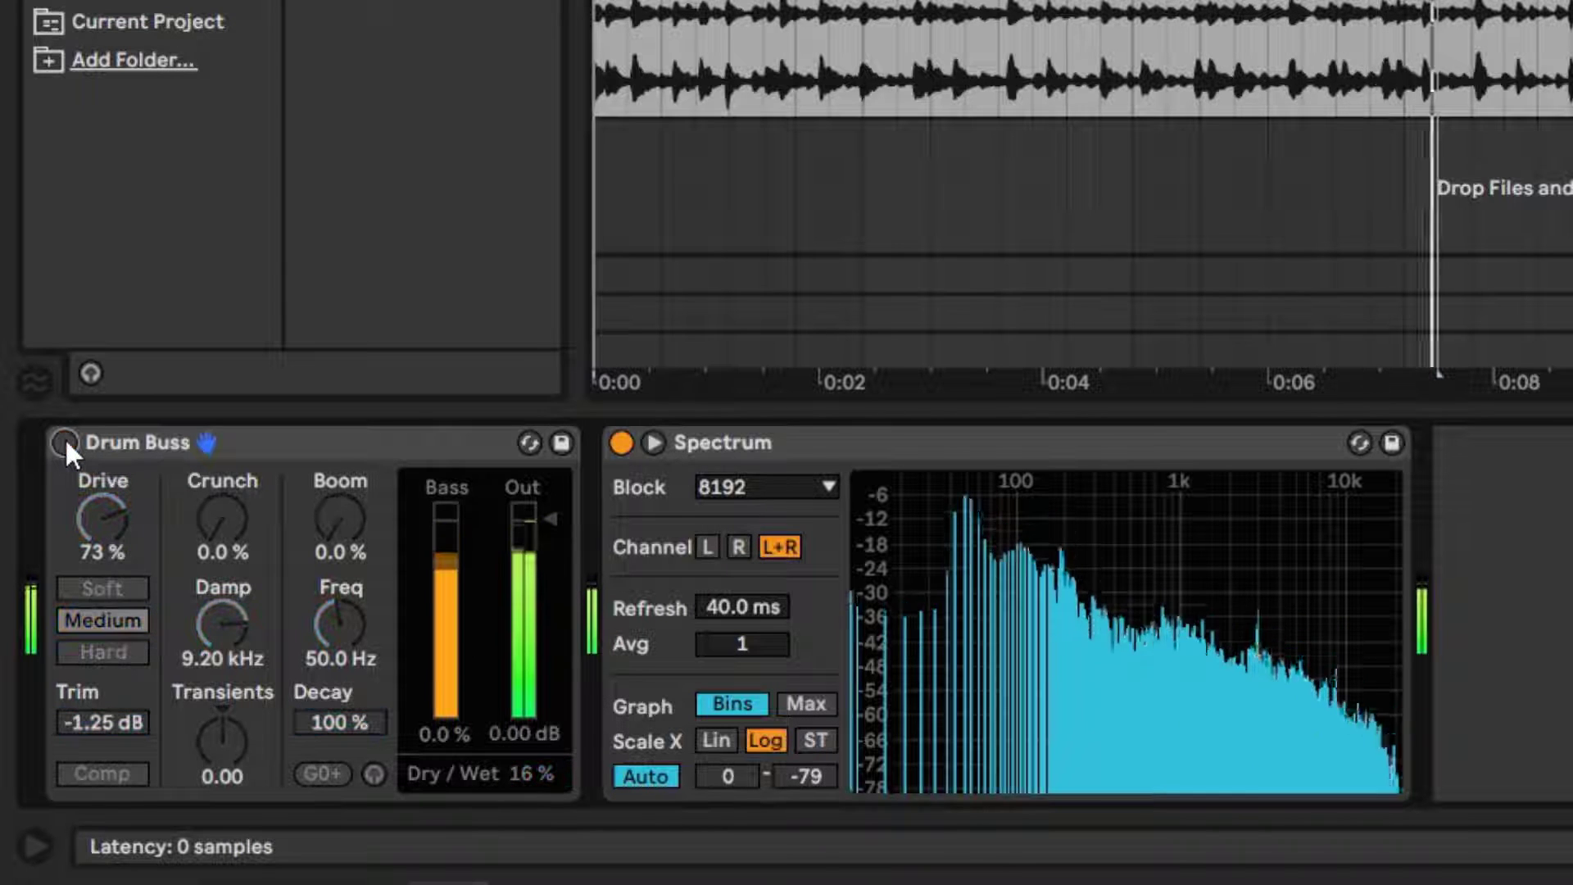
pyautogui.click(64, 442)
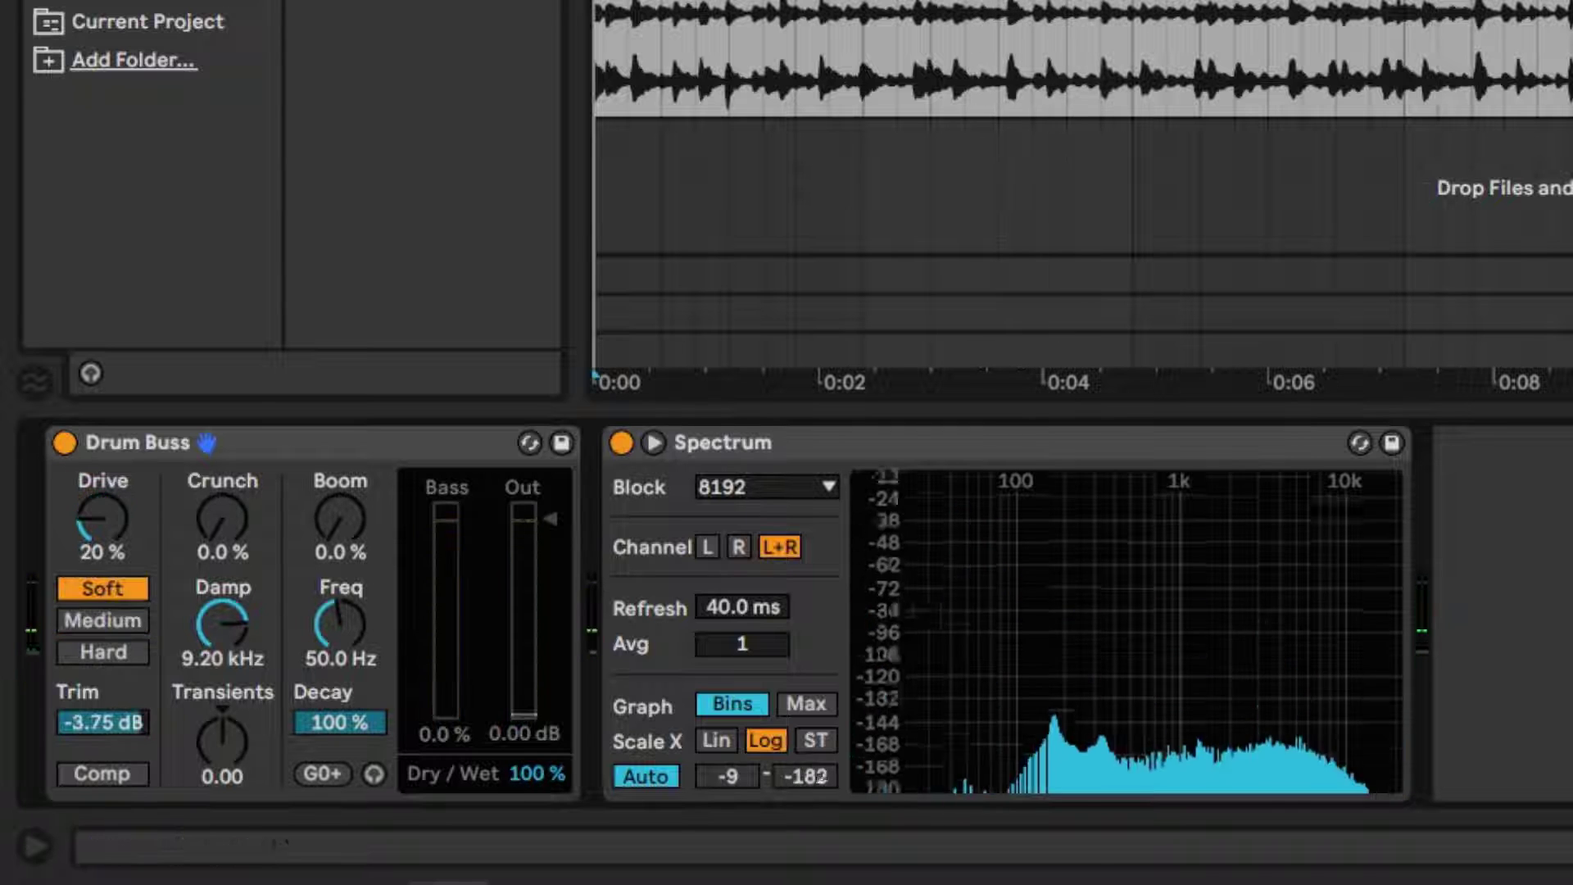
# Play the loop and compare Drum Buss with its compressor on and off, lowering Trim to -9.06 dB
pyautogui.press('space')
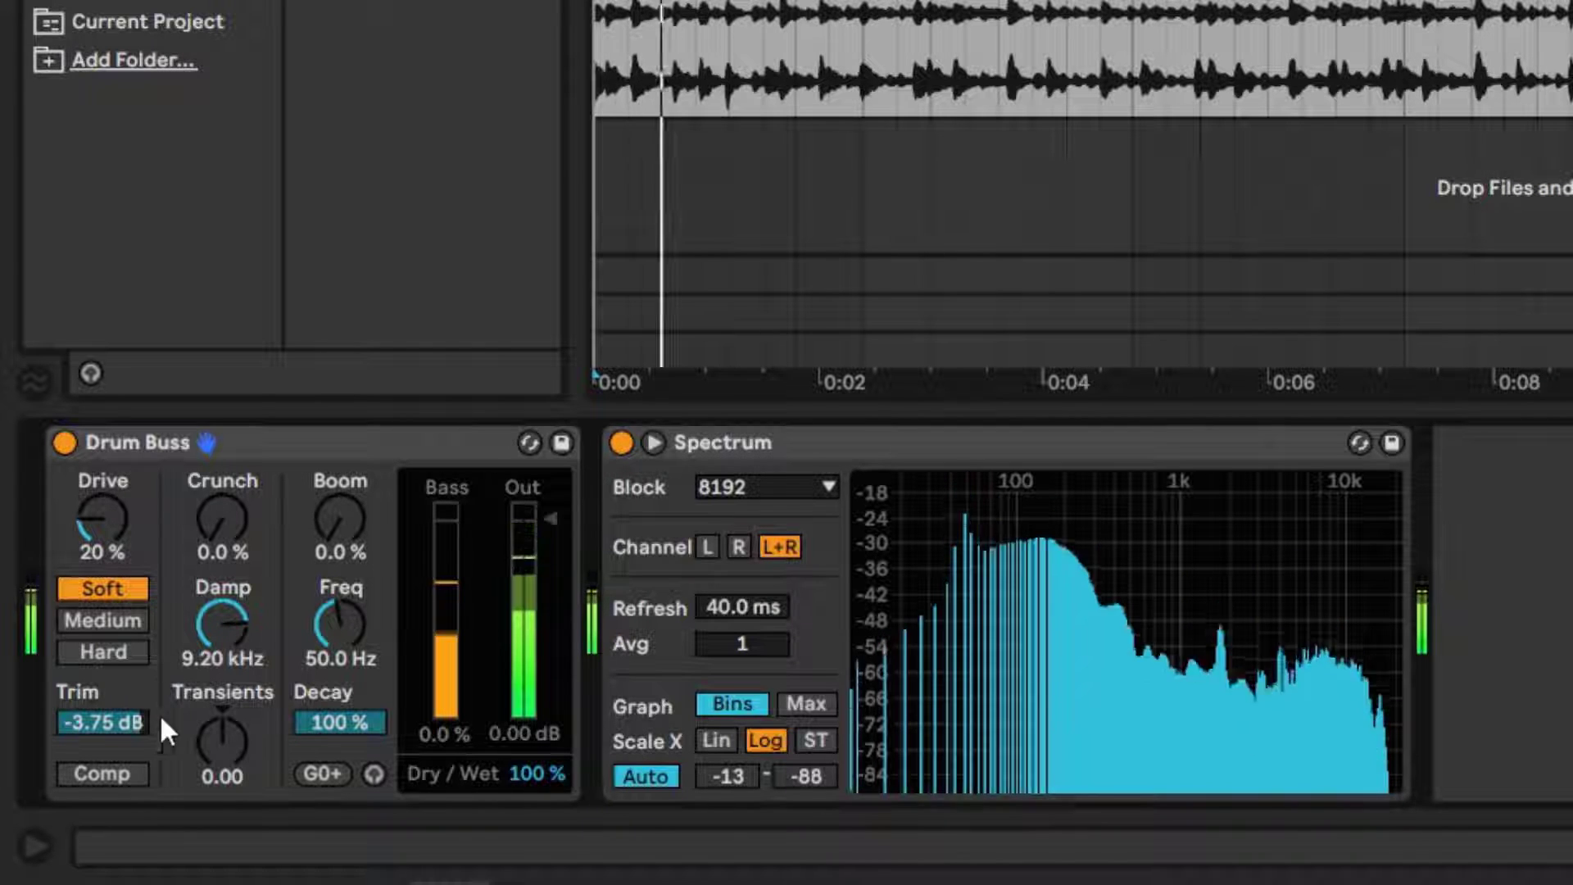
pyautogui.click(115, 776)
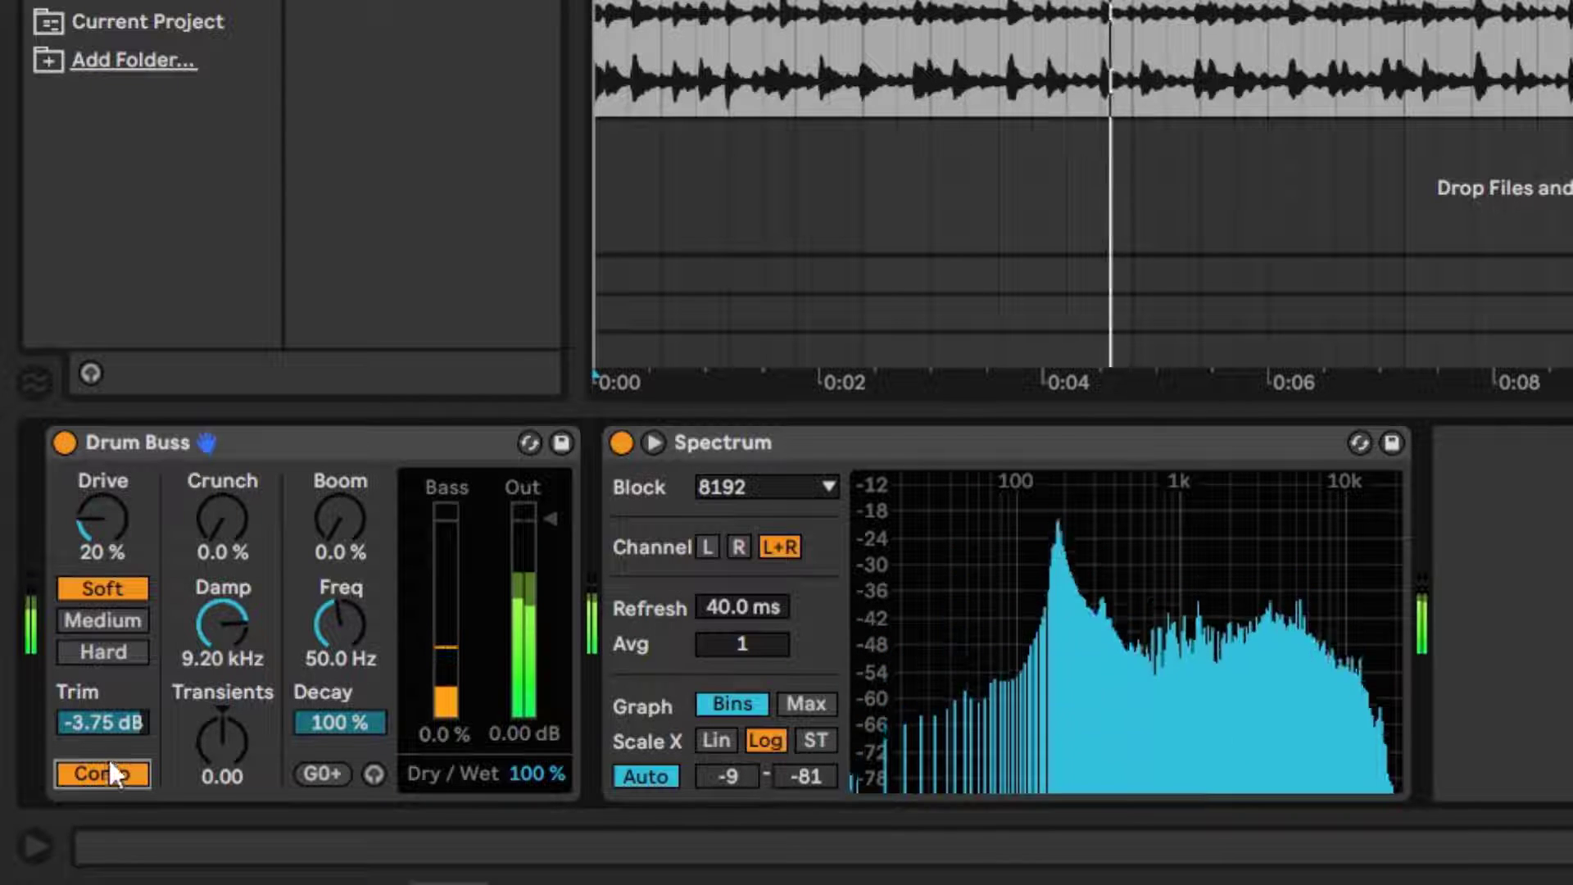
pyautogui.moveTo(110, 724); pyautogui.dragTo(115, 755)
pyautogui.click(121, 769)
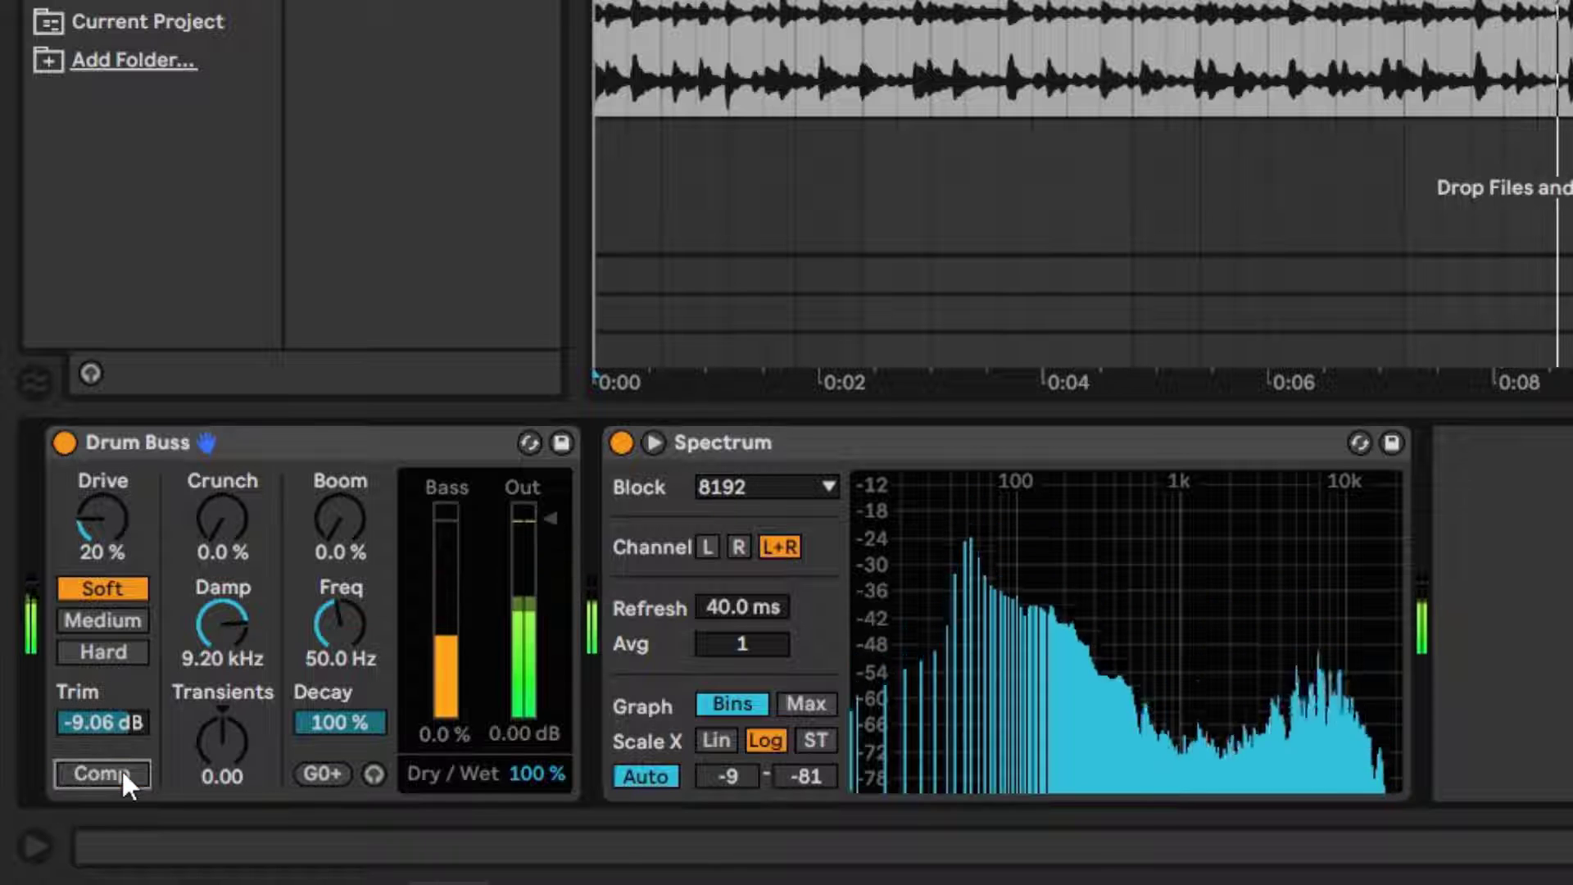
# Turn on Drum Buss's compressor, try Drive at 0%, then set Drive to 36% and Dry/Wet to 43%
pyautogui.click(121, 768)
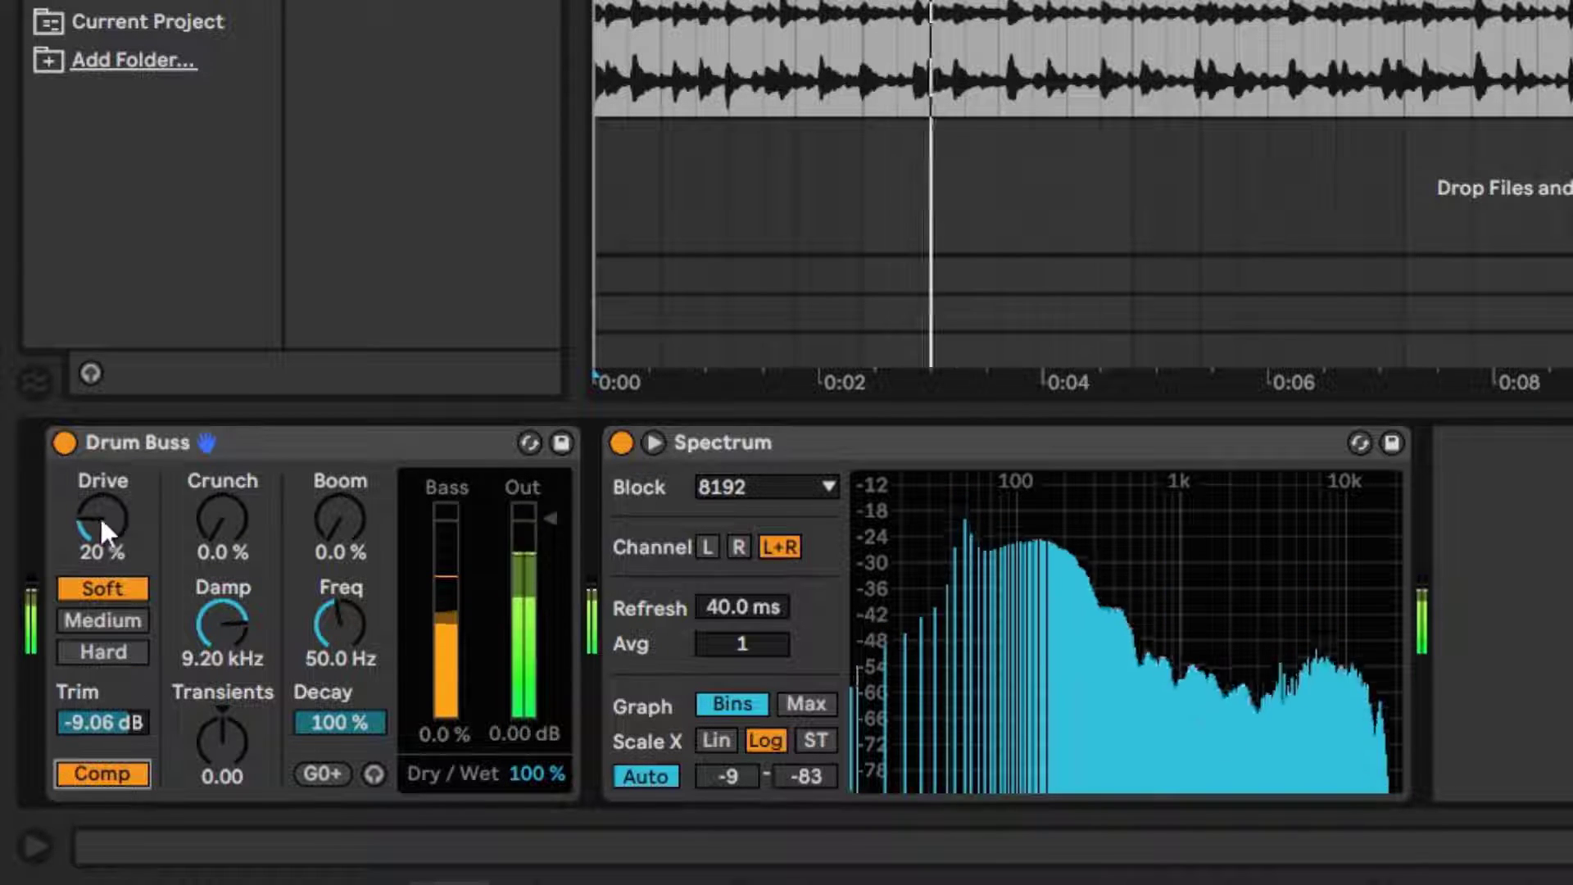
pyautogui.moveTo(100, 515); pyautogui.dragTo(118, 578)
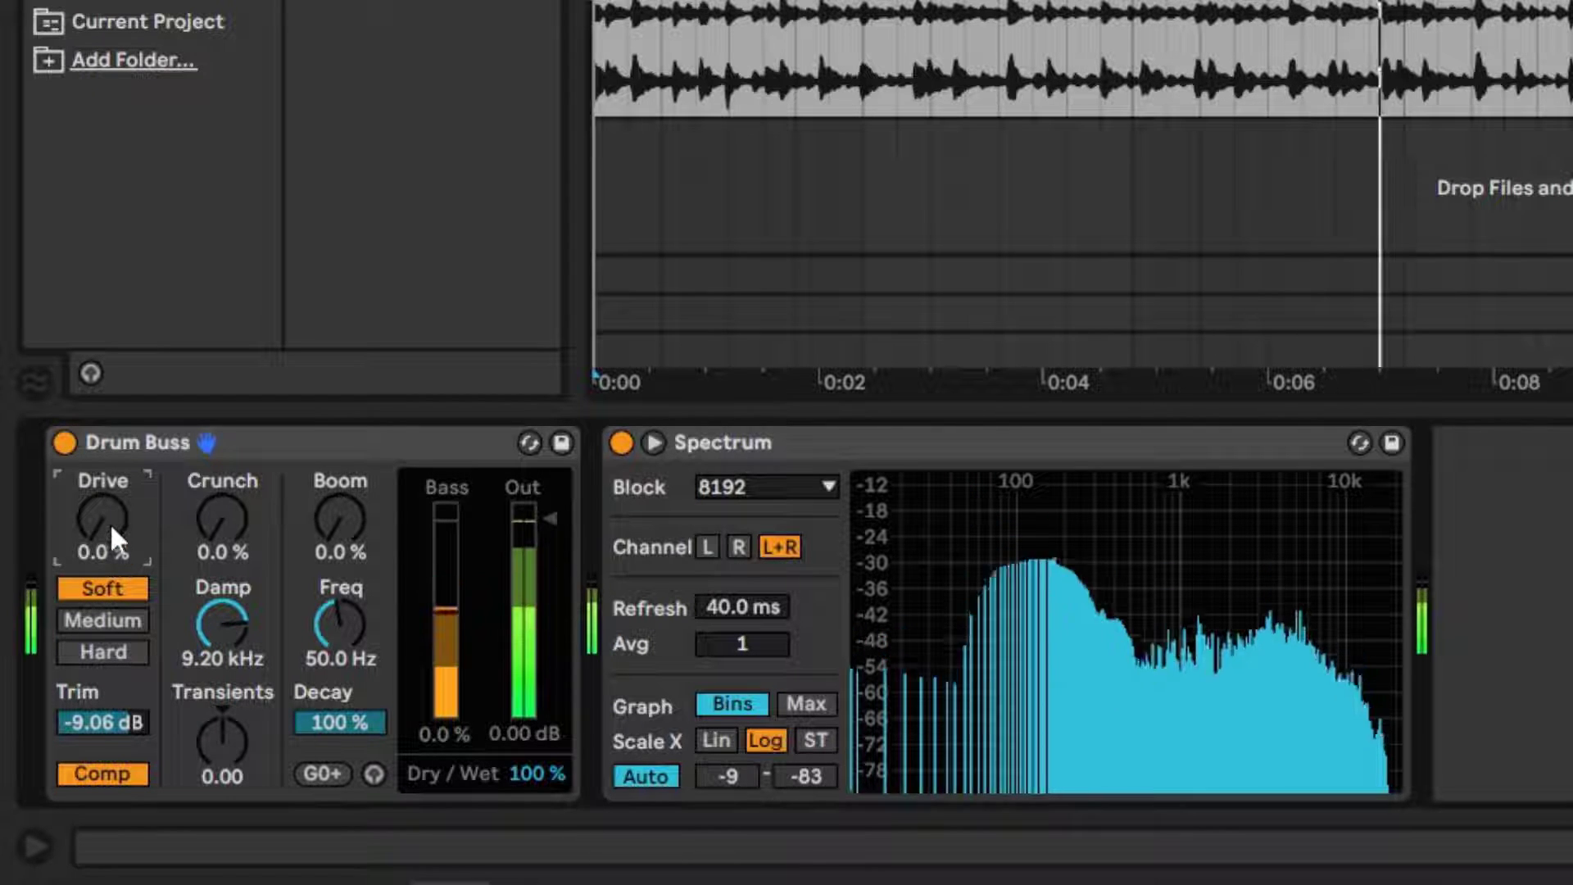
pyautogui.moveTo(111, 528); pyautogui.dragTo(111, 488)
pyautogui.moveTo(519, 783); pyautogui.dragTo(518, 829)
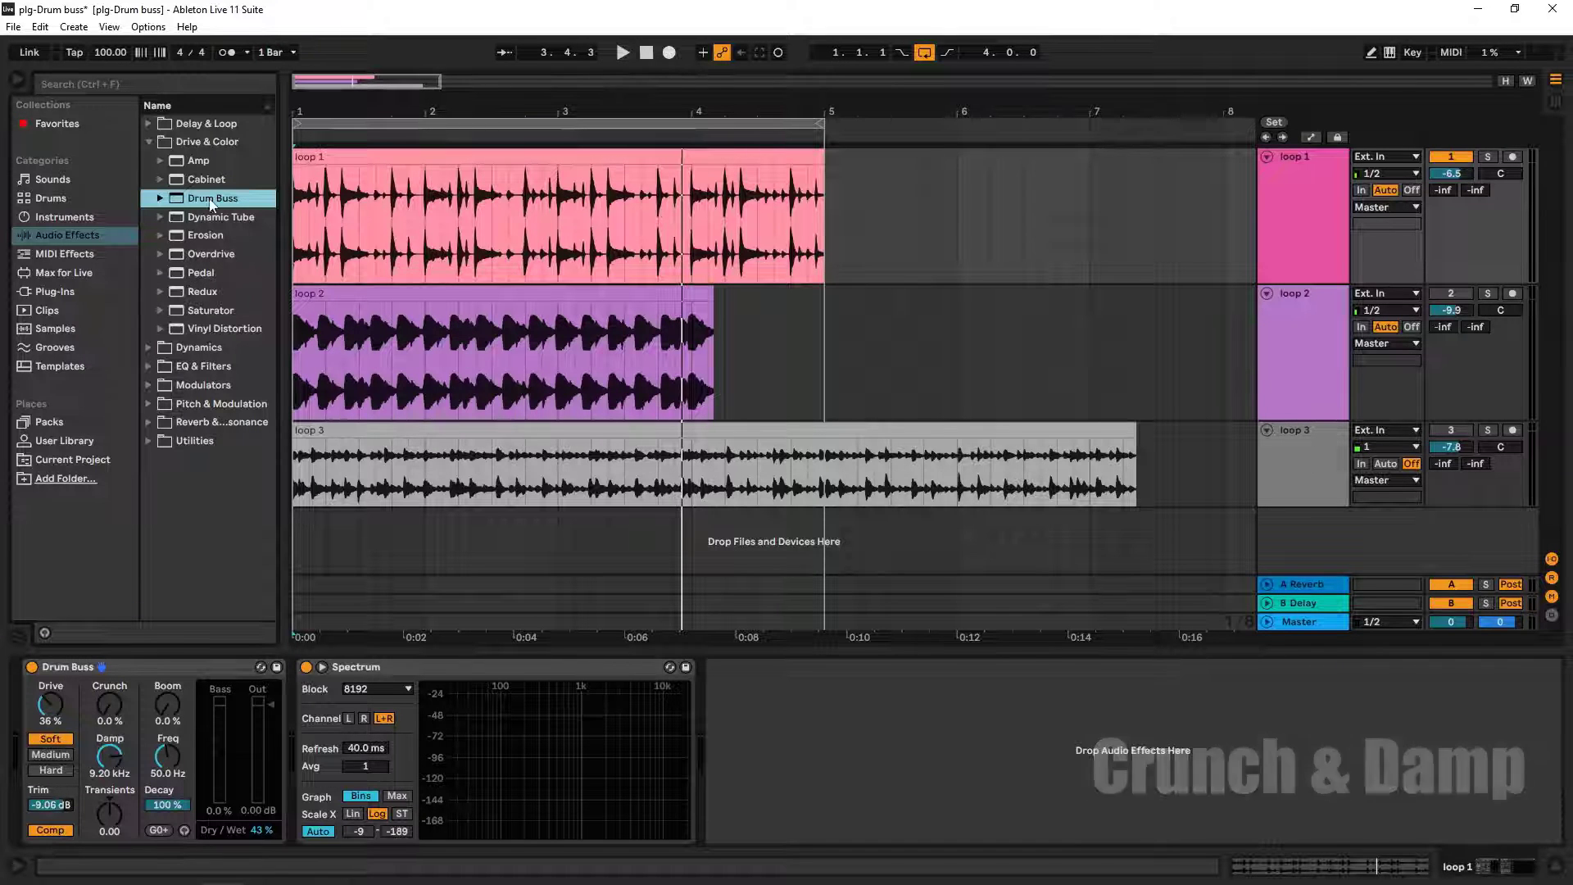
# Load a fresh Drum Buss on loop 1's track, start playback and raise Damp to 20.0 kHz
pyautogui.moveTo(210, 200); pyautogui.dragTo(146, 660)
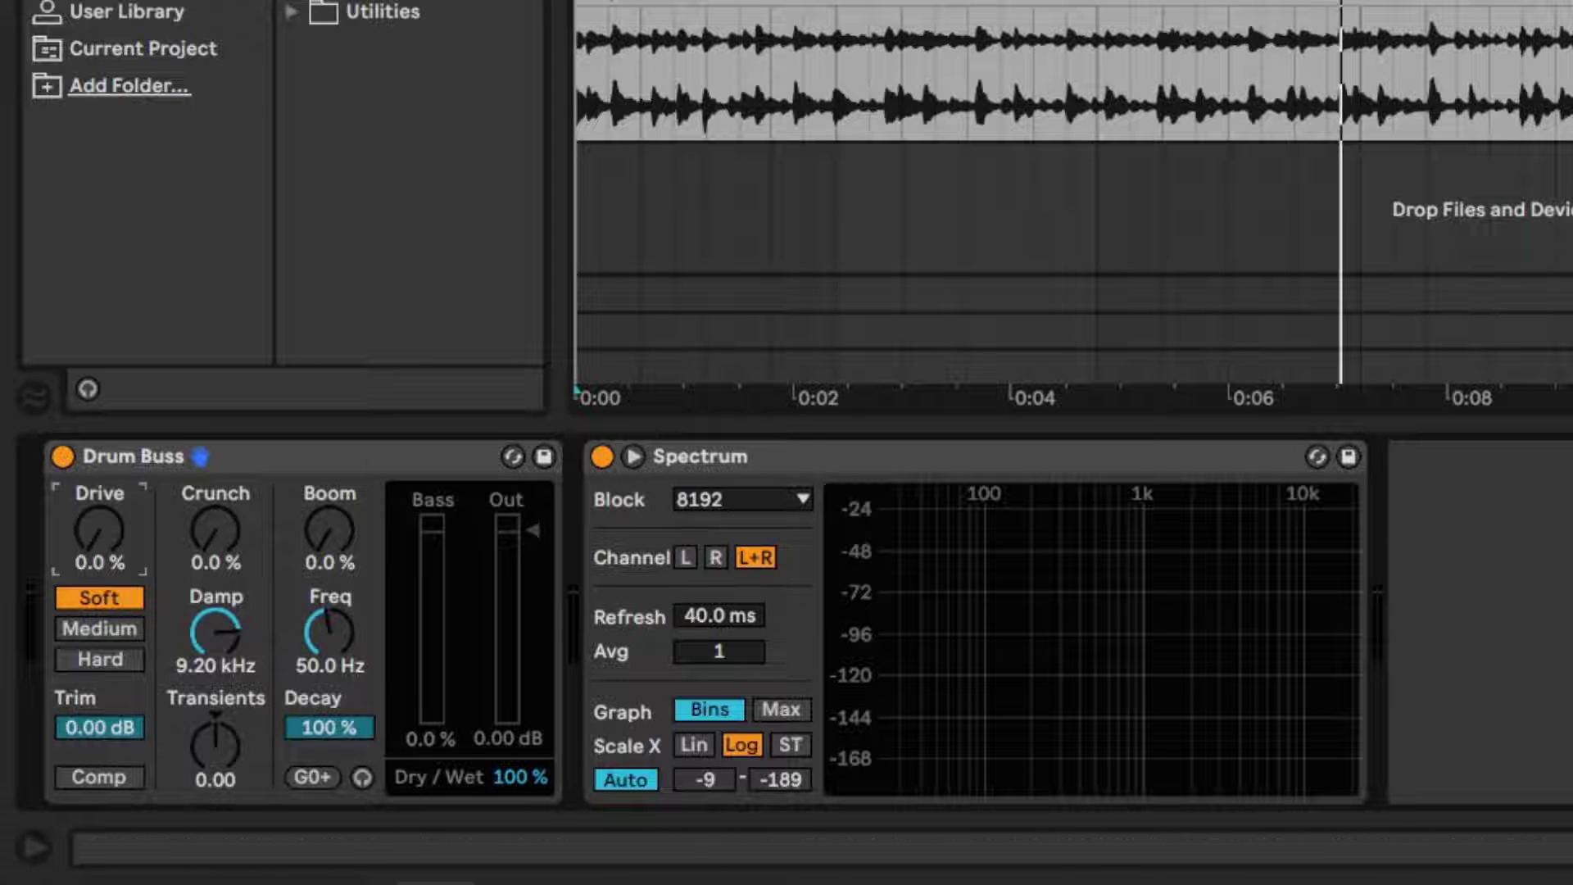
pyautogui.press('space')
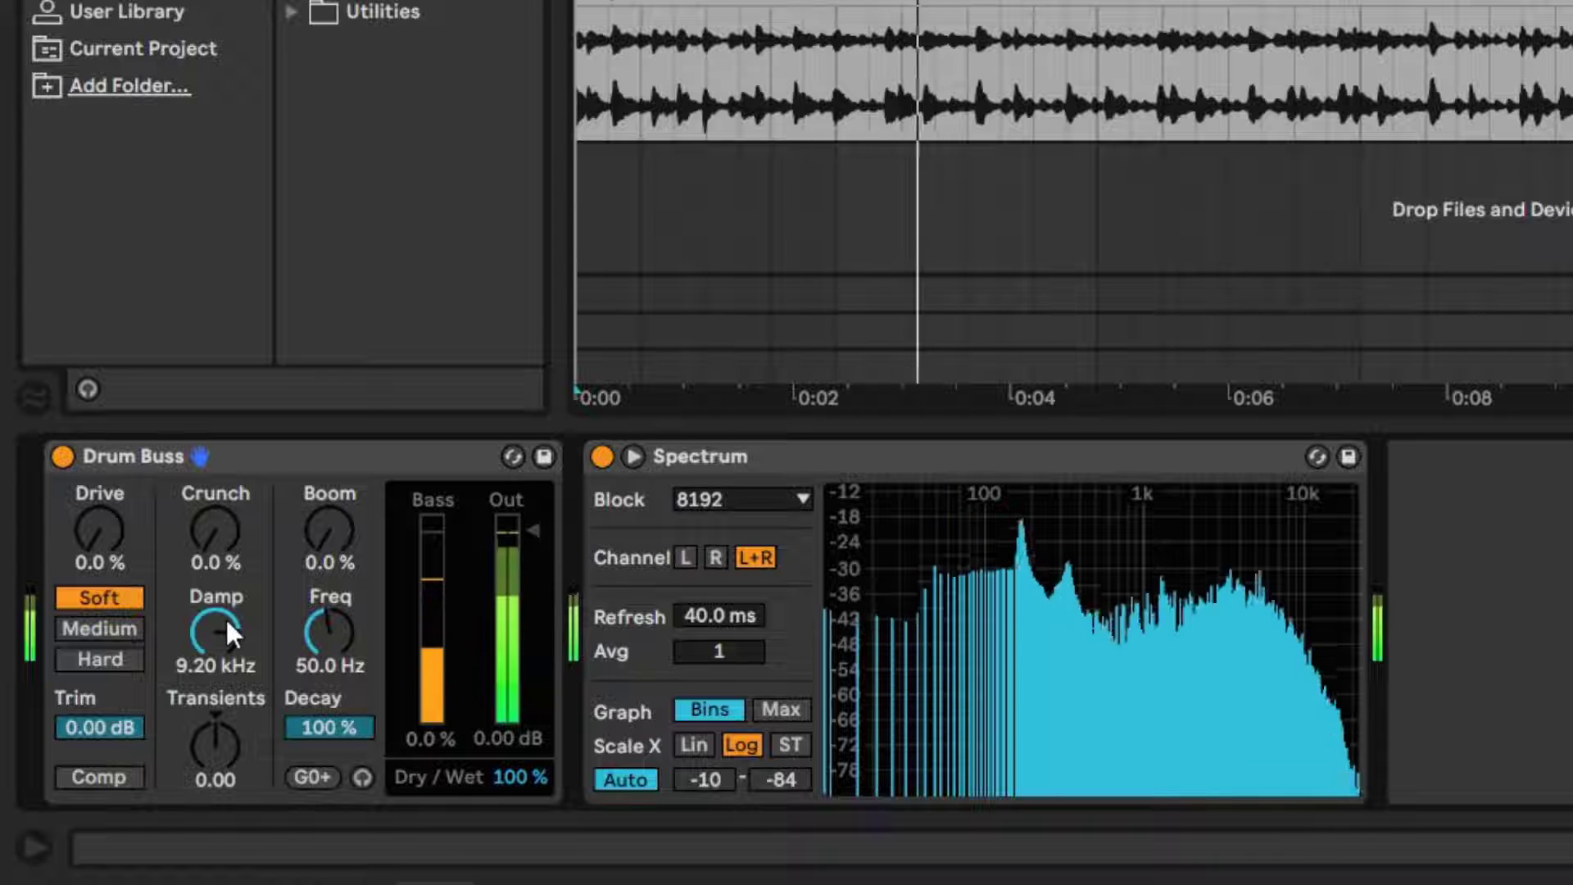
pyautogui.moveTo(227, 624); pyautogui.dragTo(229, 625)
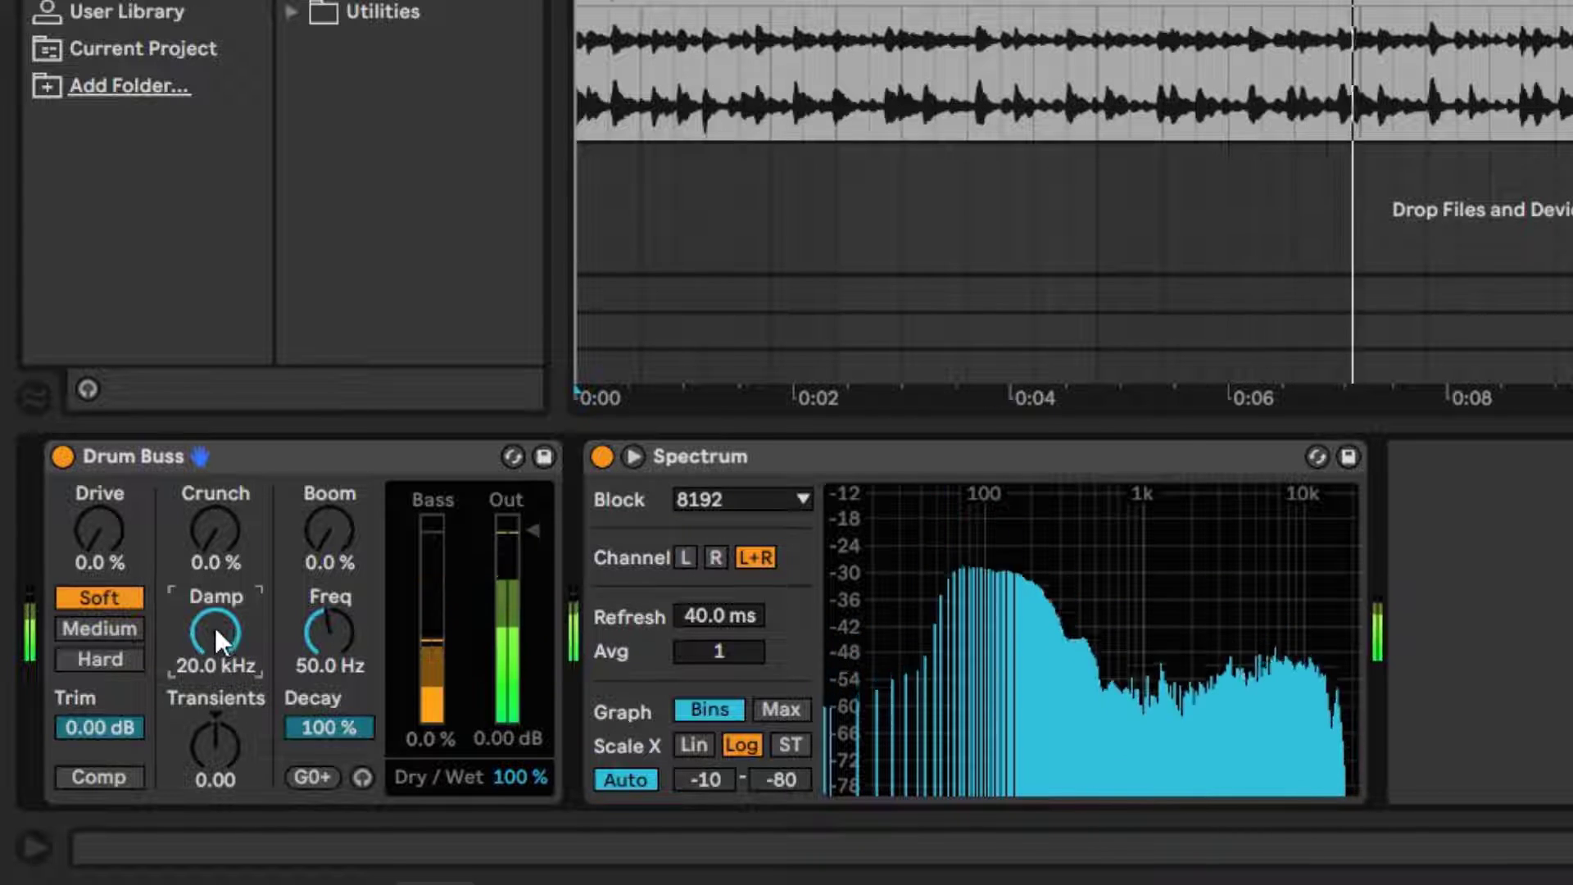
# Raise Crunch to 32% and up to 100% while the loop plays, settling at 99%
pyautogui.click(208, 539)
pyautogui.moveTo(208, 539); pyautogui.dragTo(208, 511)
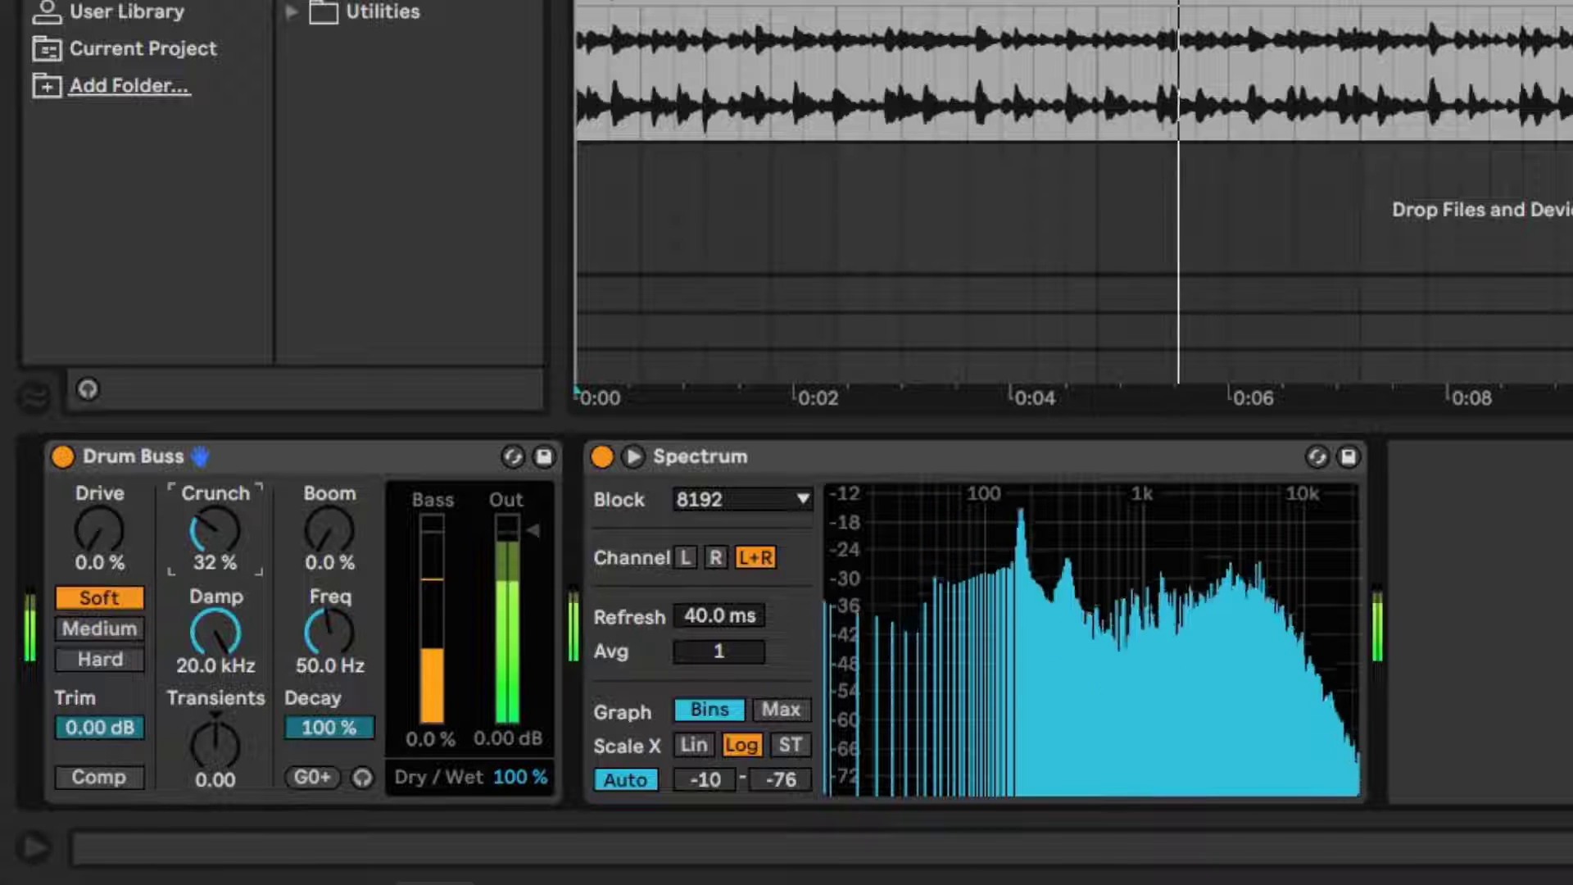
pyautogui.moveTo(208, 512); pyautogui.dragTo(215, 497)
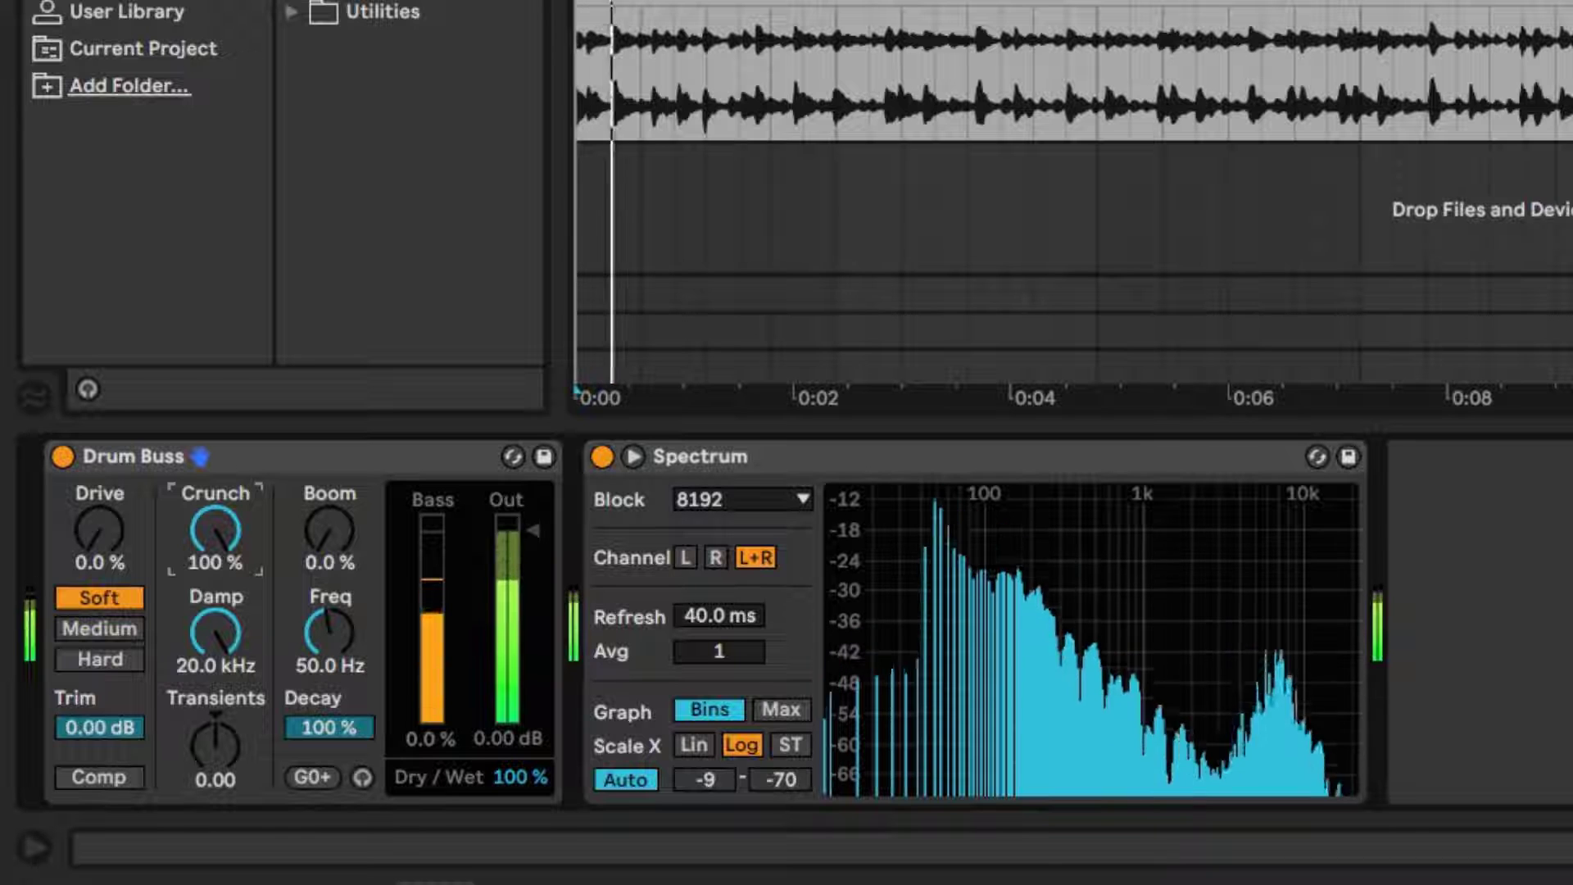
pyautogui.moveTo(214, 529); pyautogui.dragTo(215, 513)
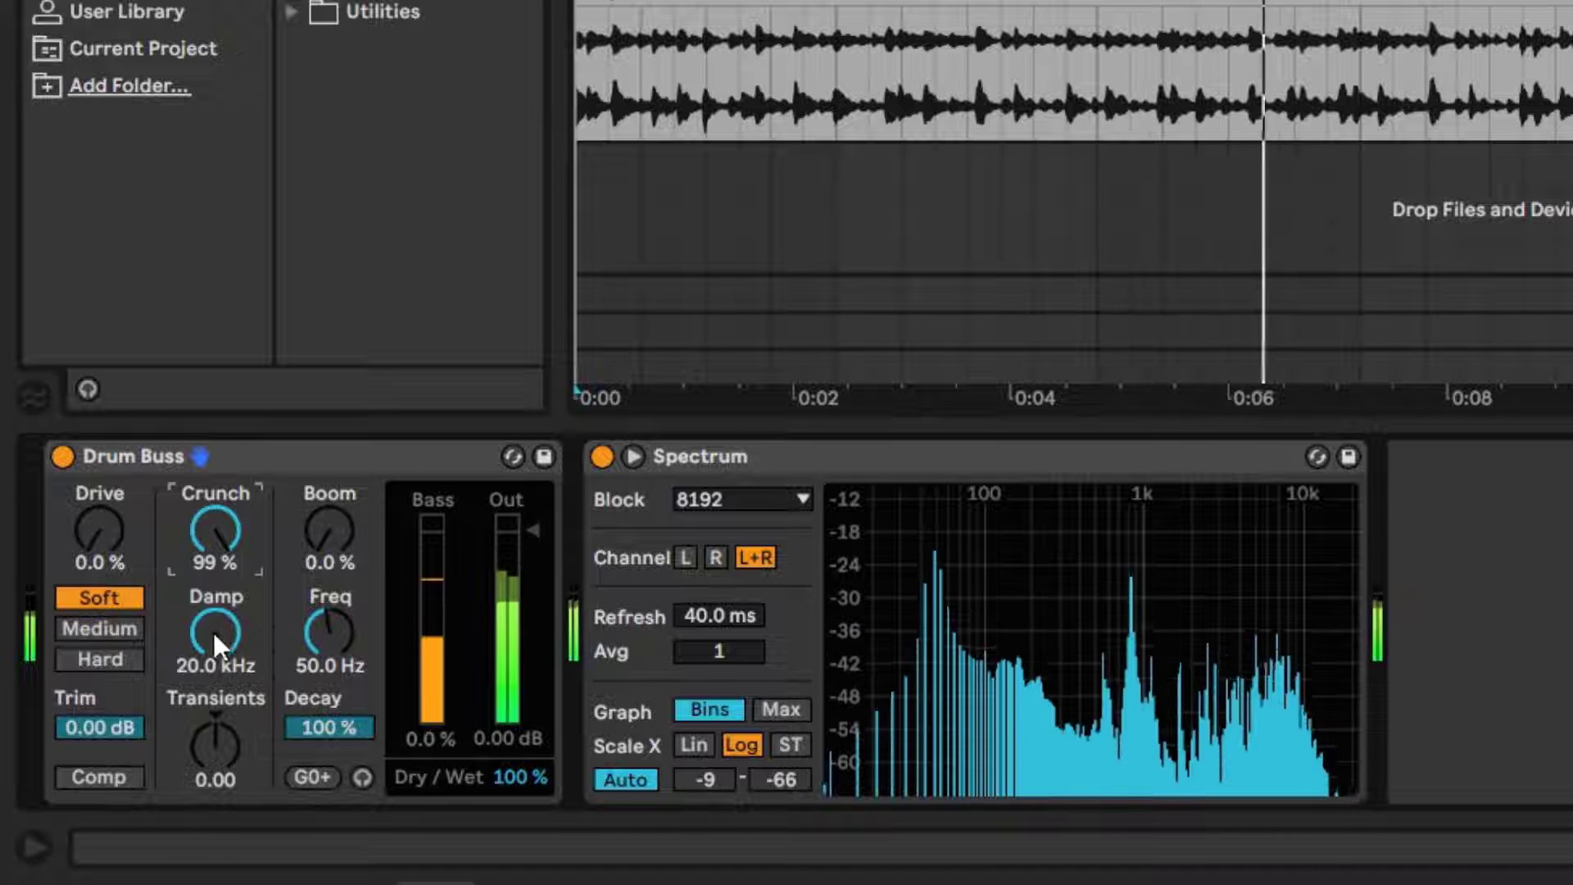
# Set Damp to 8.81 kHz and Crunch to 44%, and compare the loop with Drum Buss bypassed and active
pyautogui.moveTo(214, 633)
pyautogui.mouseDown()
pyautogui.moveTo(215, 704)
pyautogui.moveTo(218, 635)
pyautogui.mouseUp()
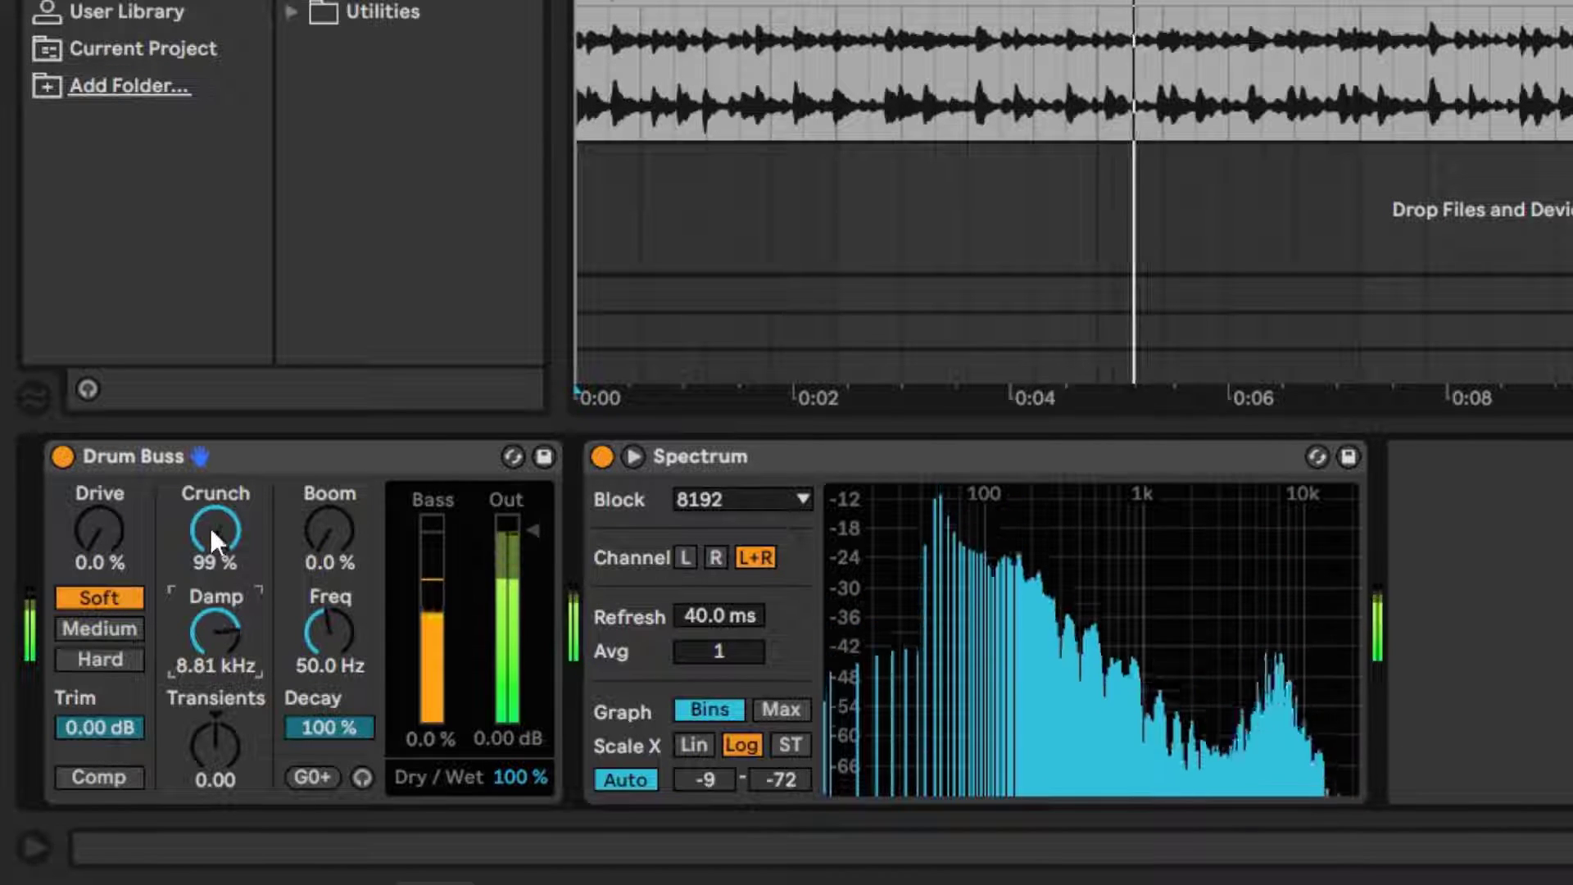
pyautogui.moveTo(209, 528); pyautogui.dragTo(210, 612)
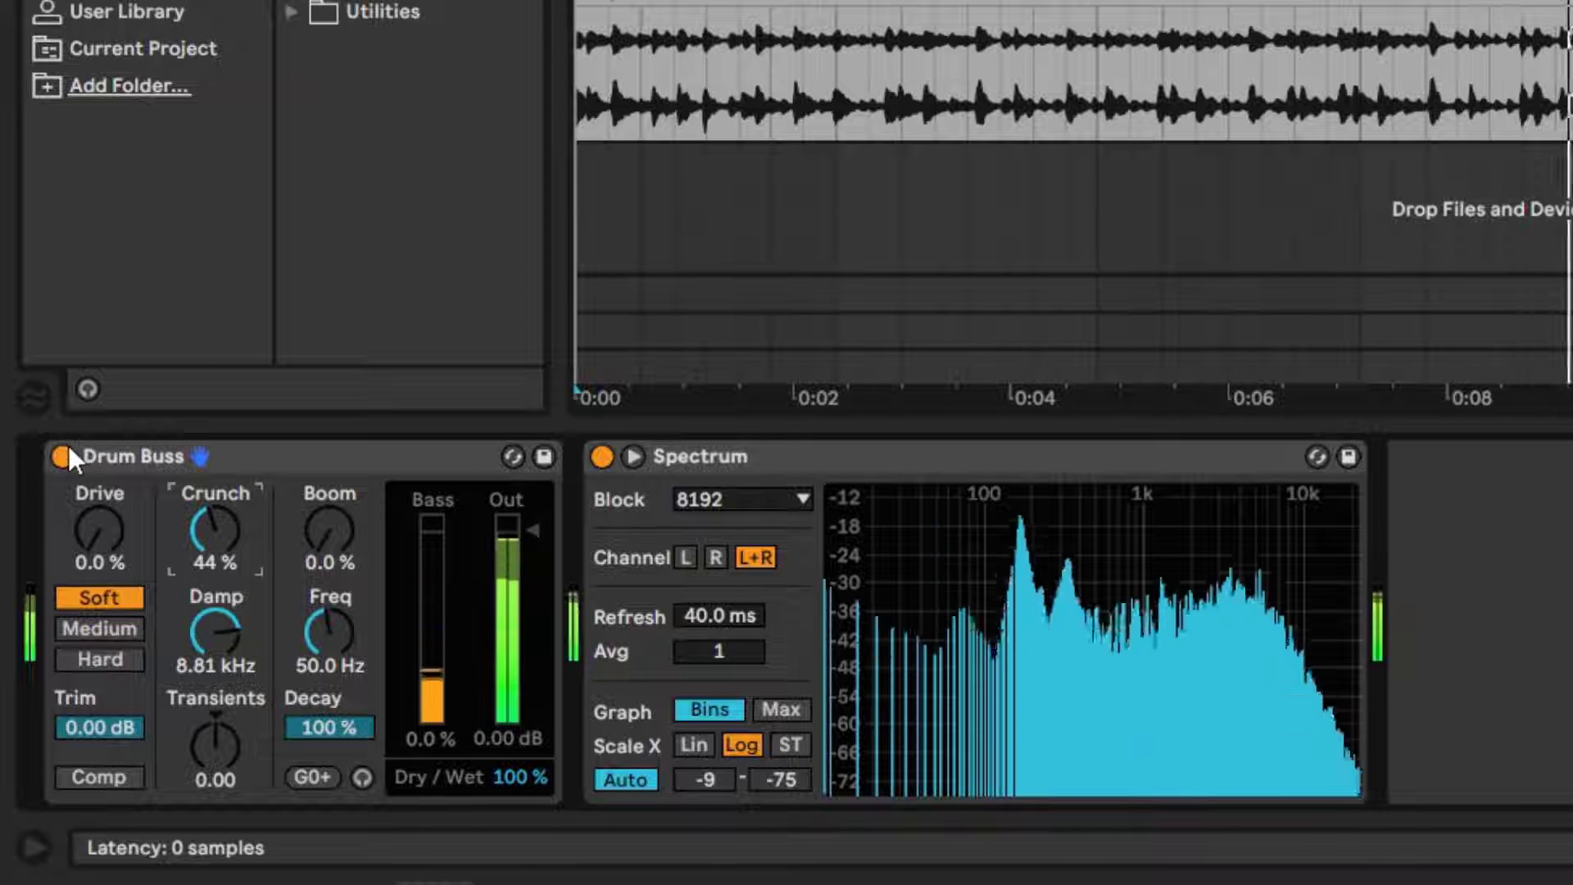
pyautogui.click(63, 456)
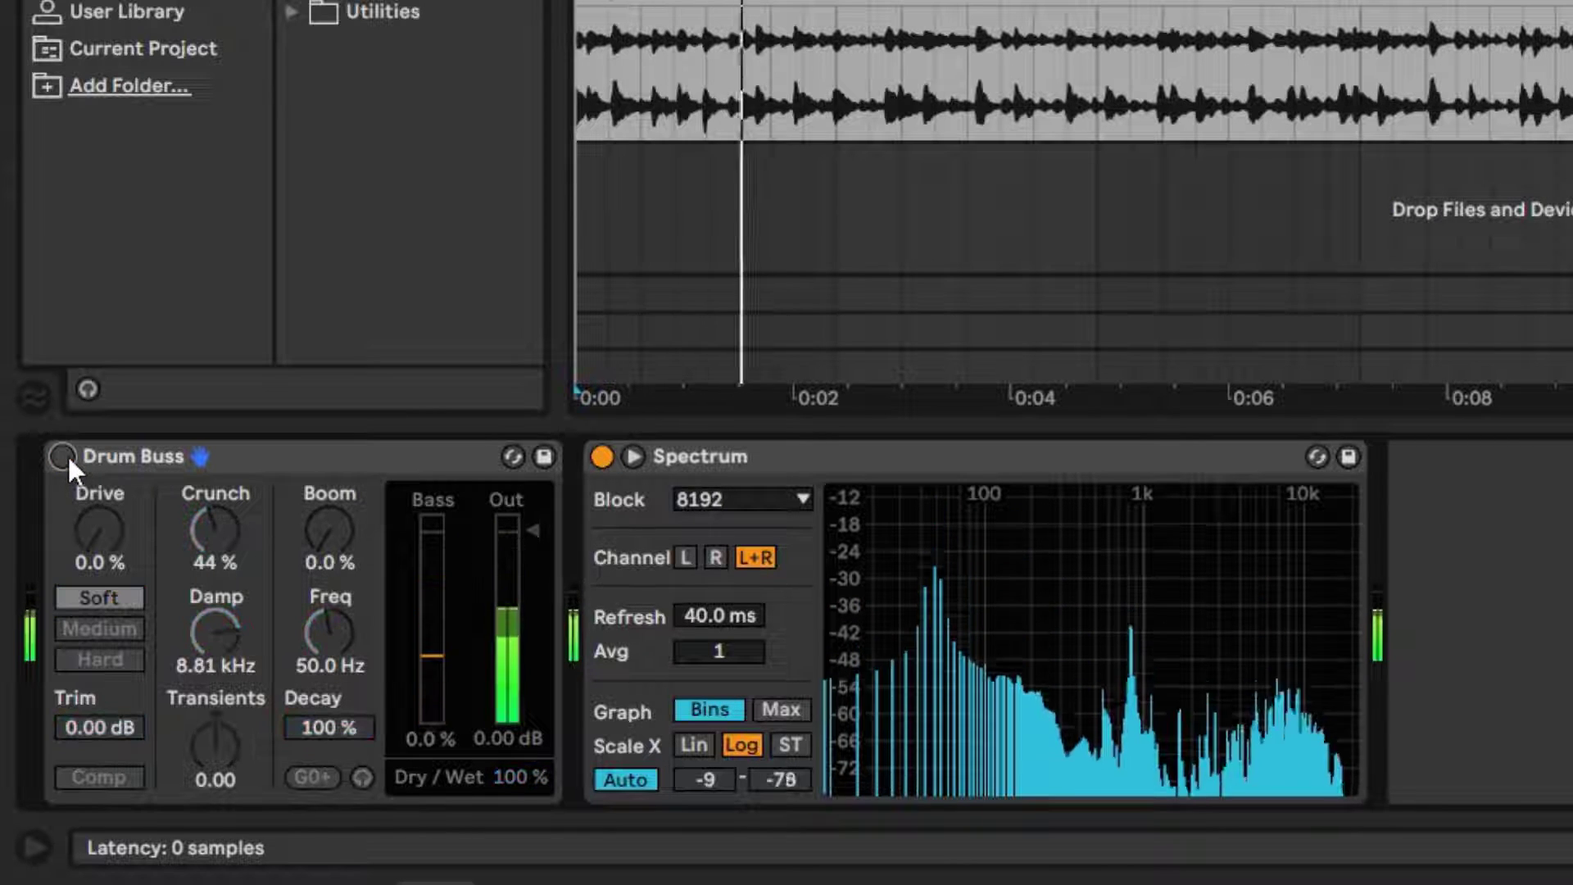
pyautogui.click(63, 456)
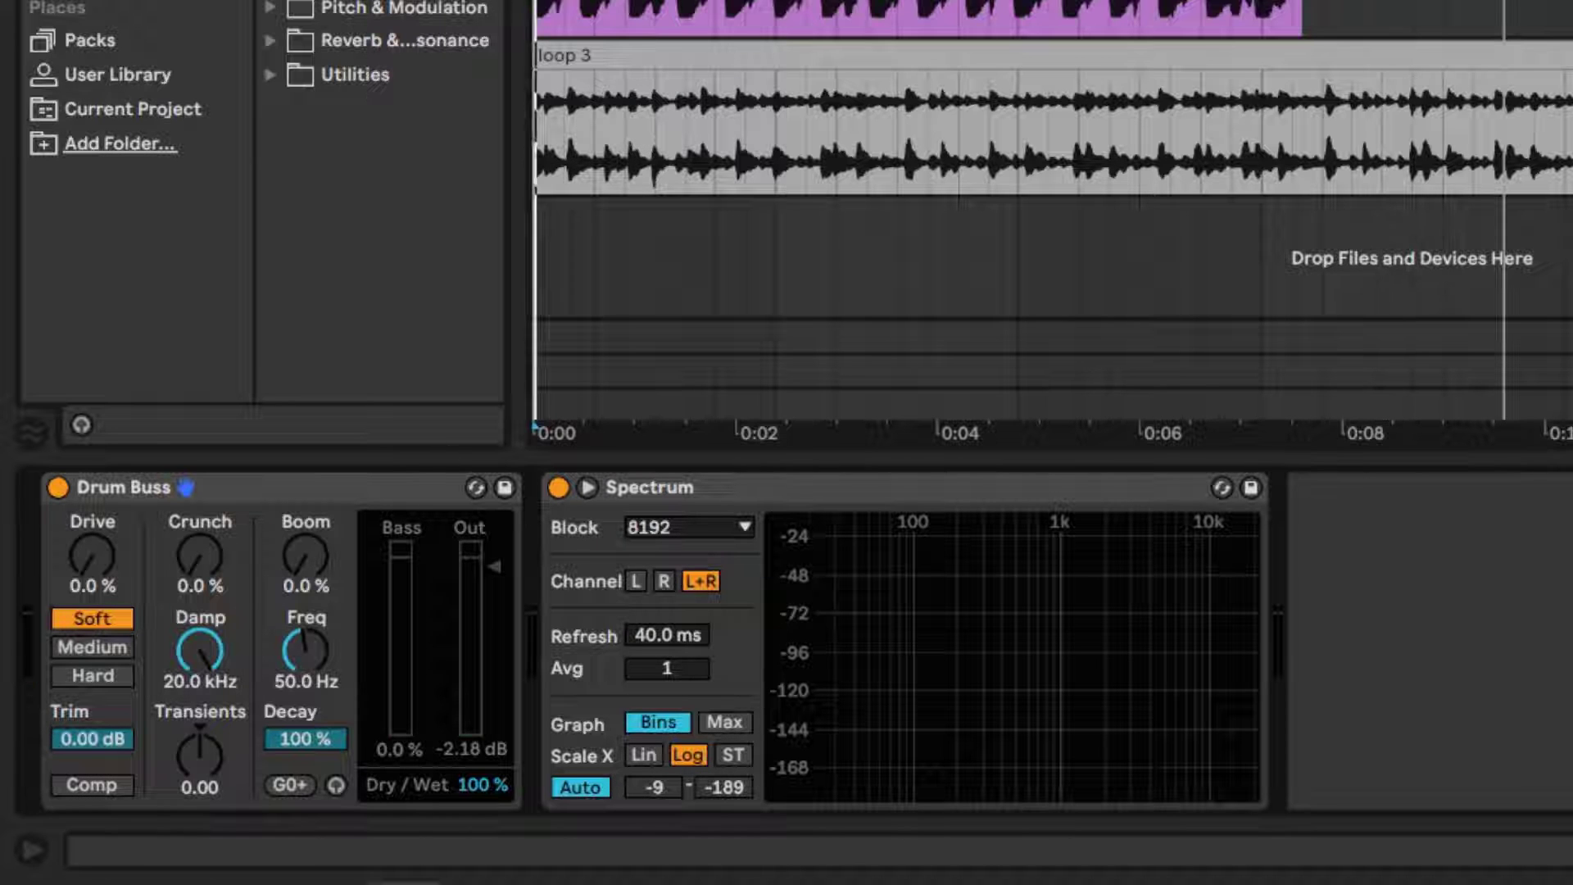
# Play the loop and audition negative Transients at -0.60 and -0.68 against the default 0.00
pyautogui.press('space')
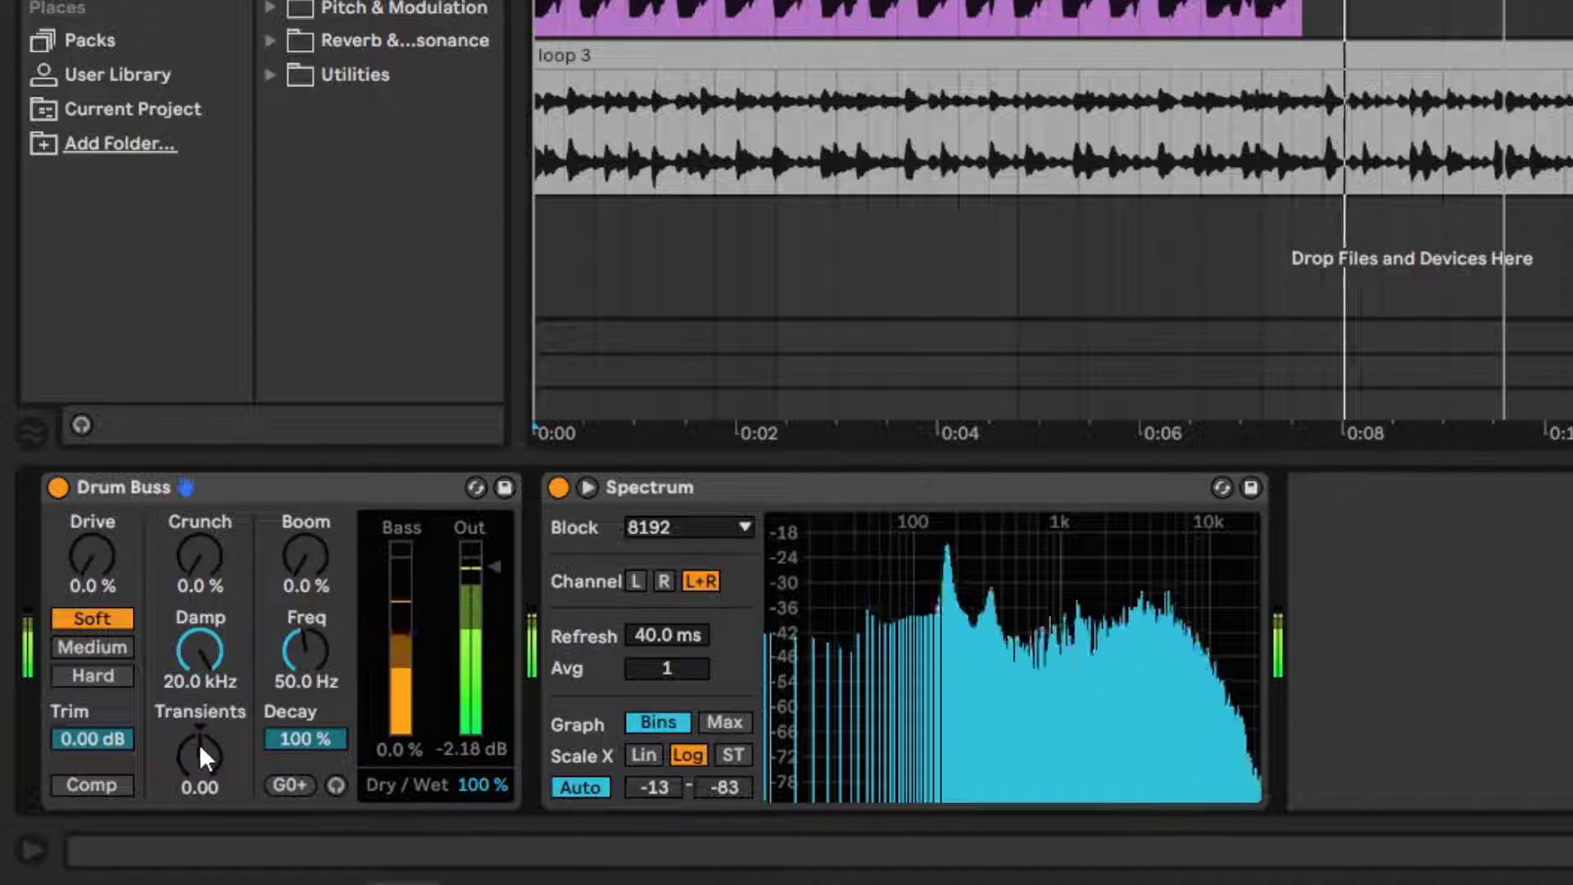
pyautogui.moveTo(201, 750); pyautogui.dragTo(200, 798)
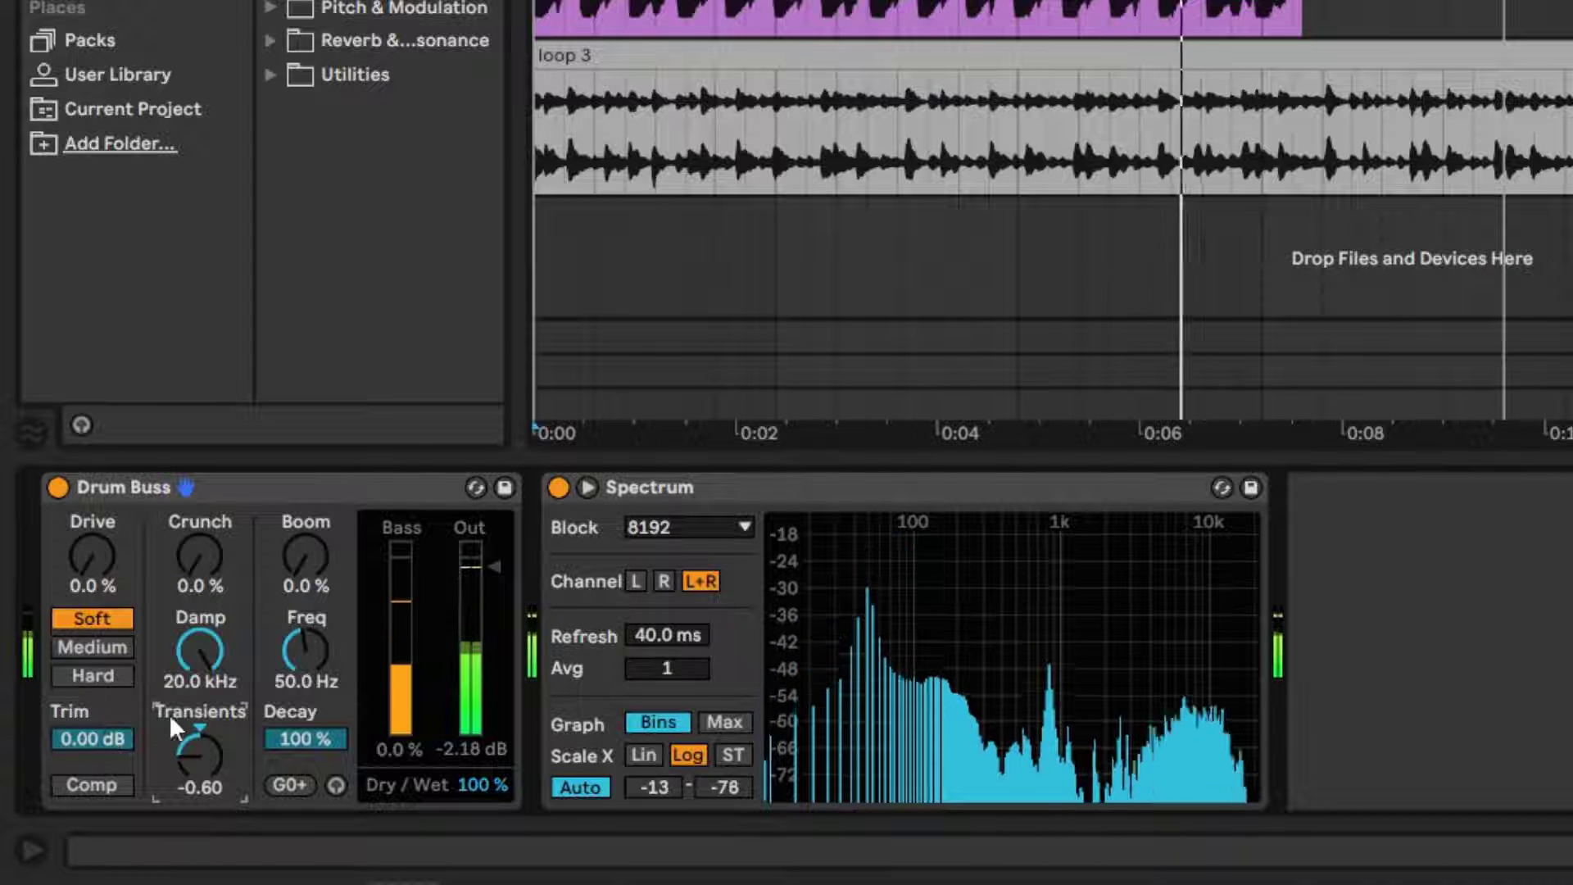
pyautogui.moveTo(200, 755); pyautogui.dragTo(201, 763)
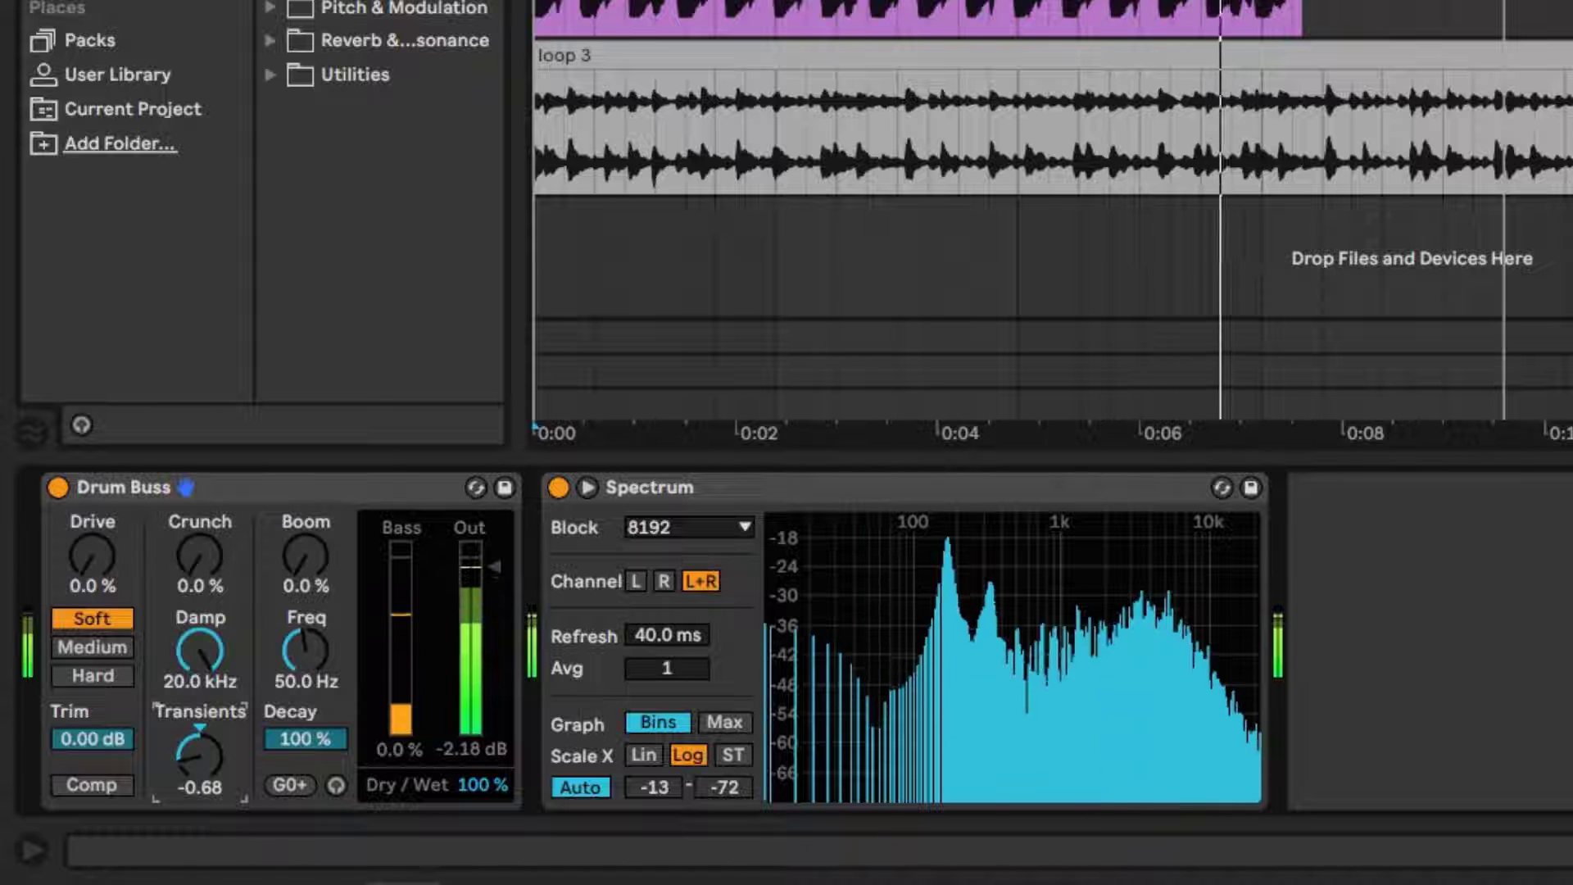
pyautogui.doubleClick(198, 764)
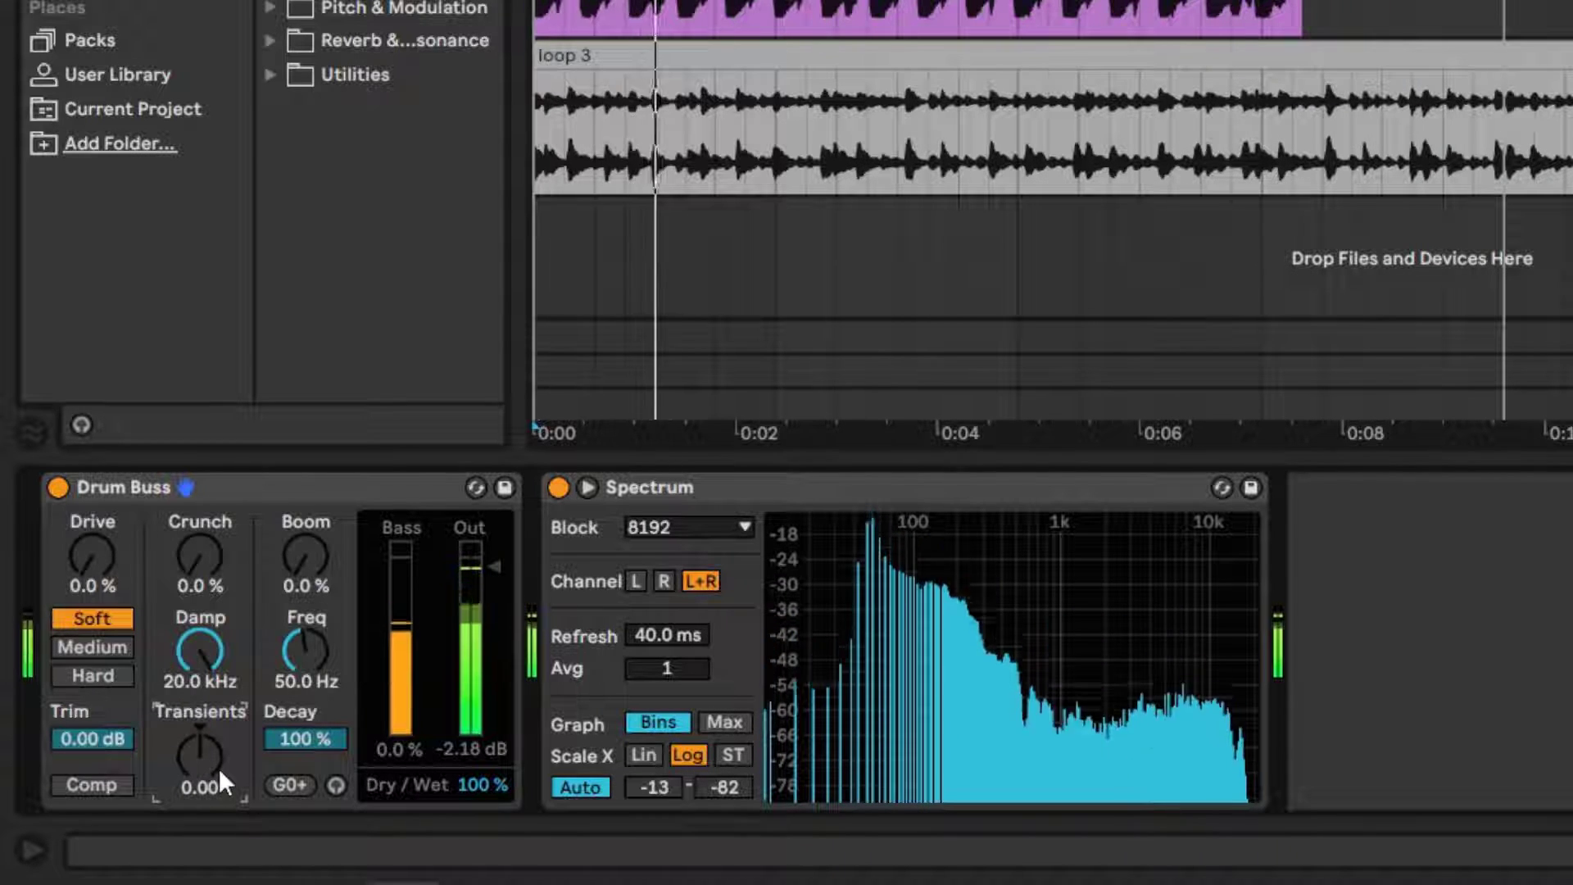
pyautogui.moveTo(203, 750); pyautogui.dragTo(203, 770)
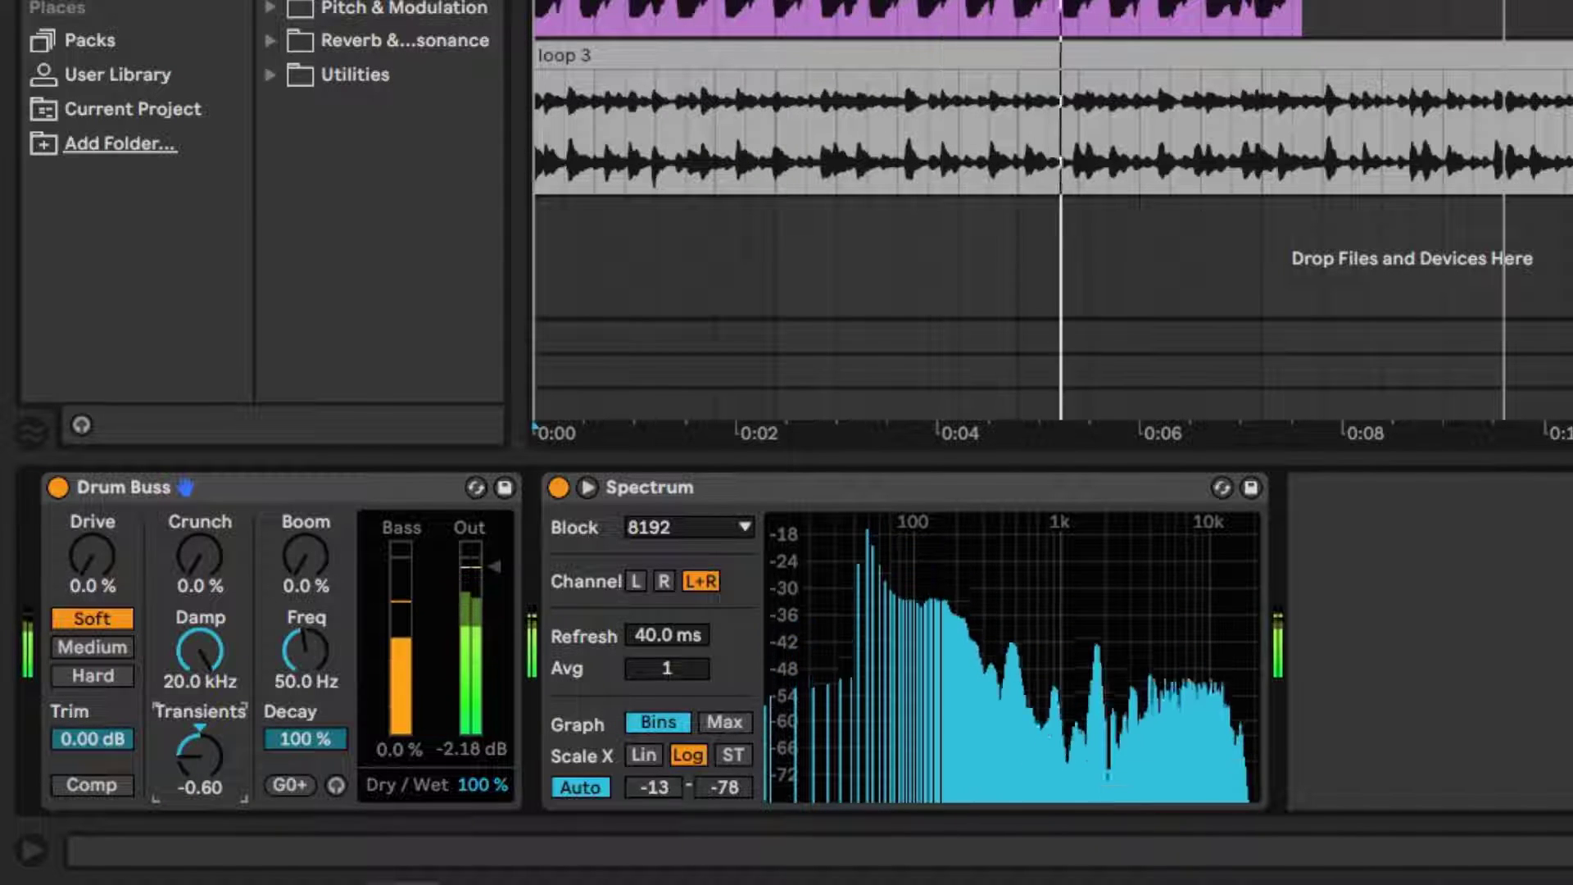
pyautogui.doubleClick(203, 764)
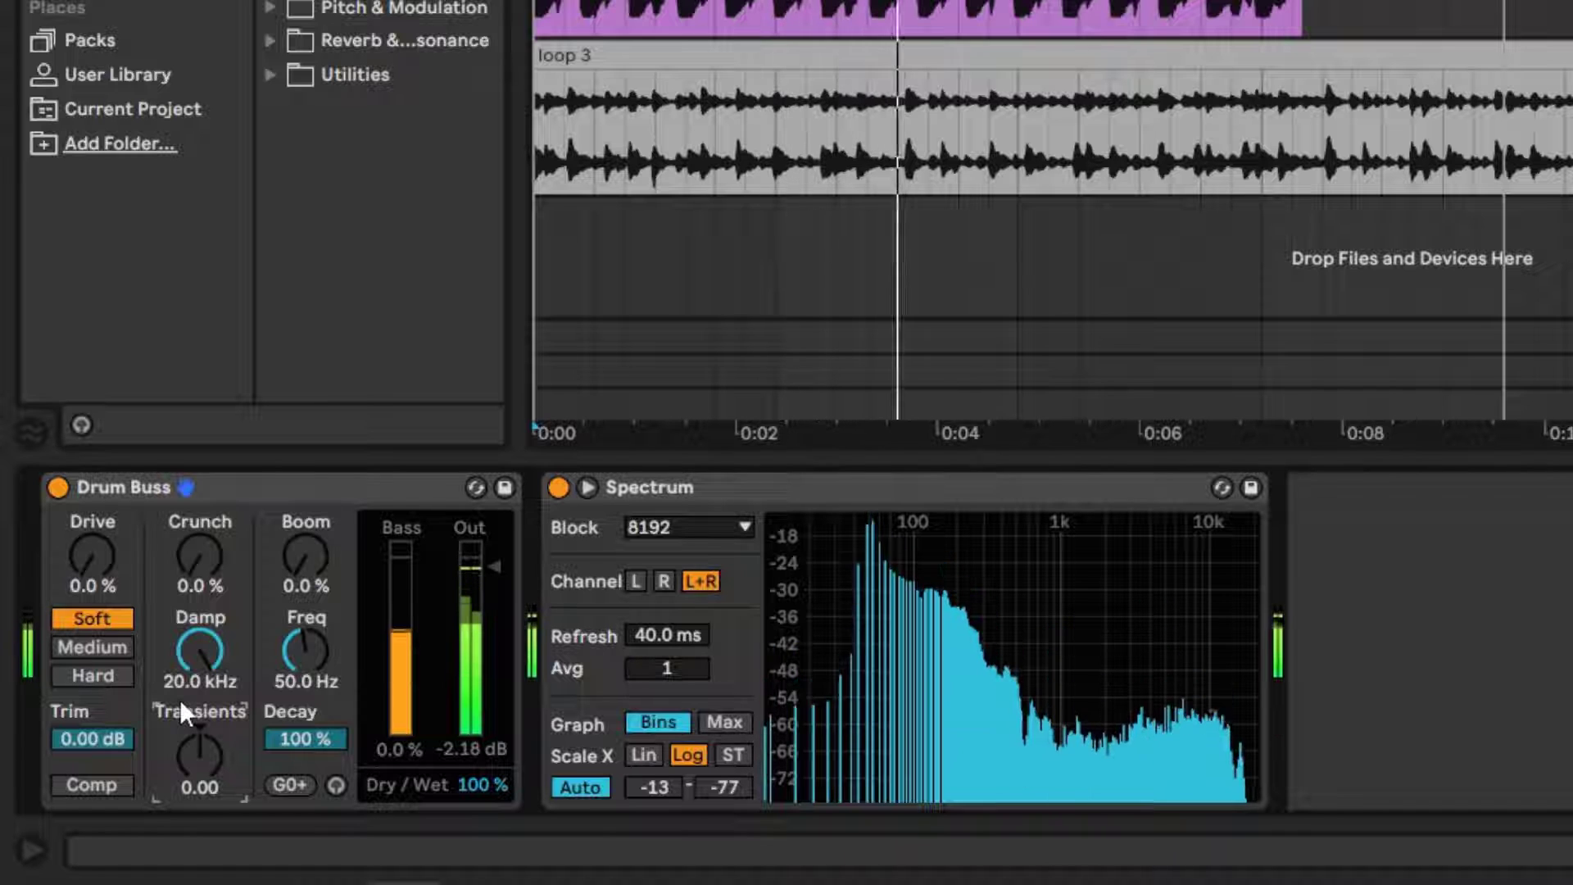
# Audition positive Transients at 0.65 and 0.68 against the default 0.00, and stop playback
pyautogui.moveTo(199, 786); pyautogui.dragTo(199, 768)
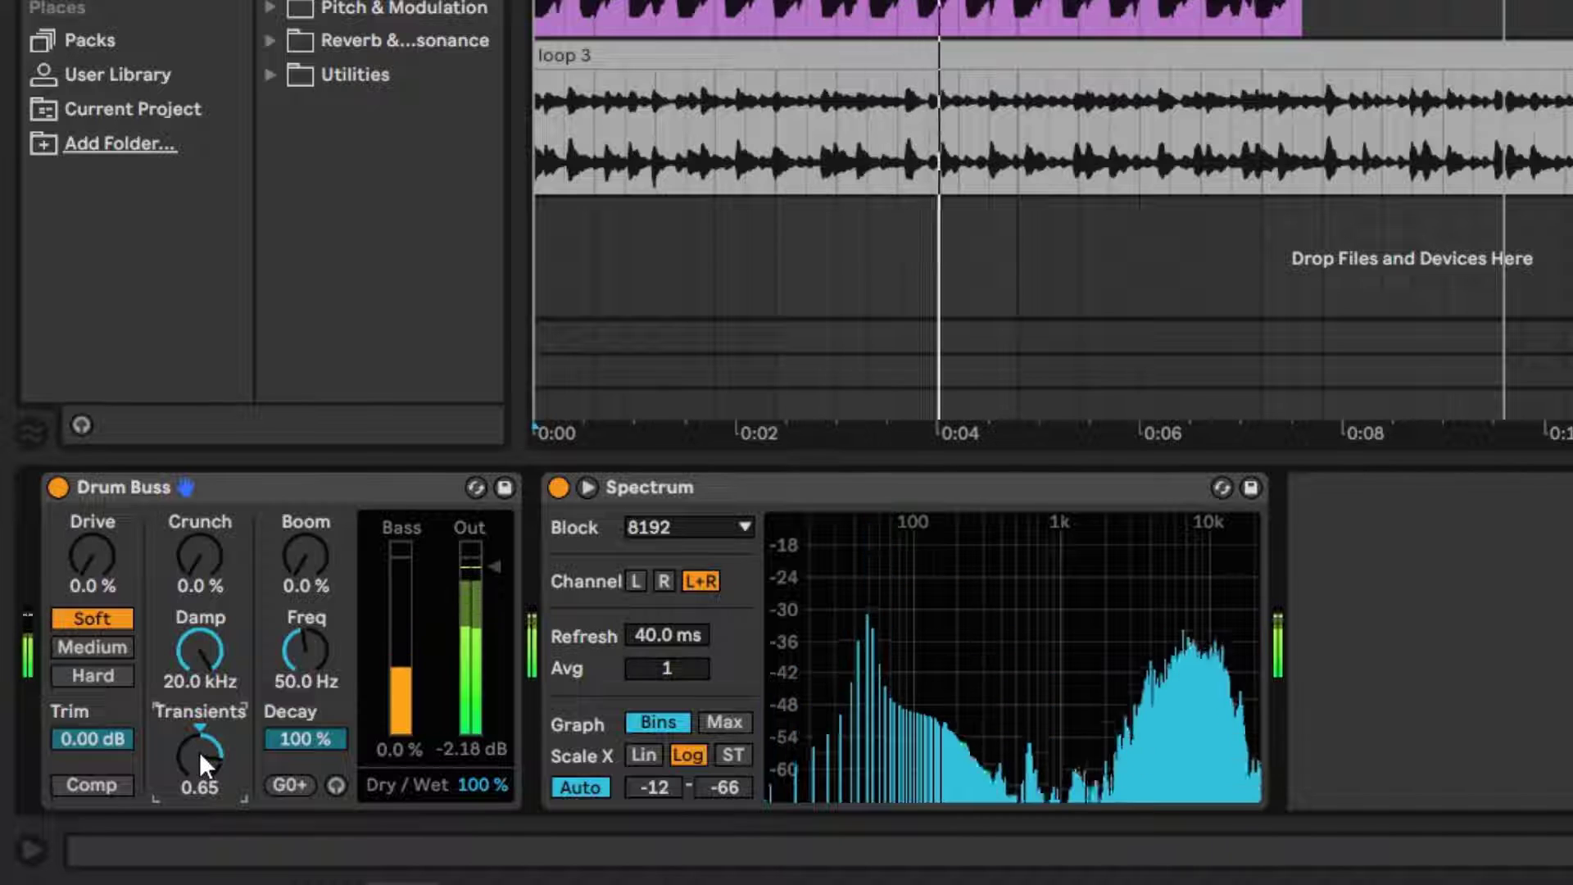
pyautogui.doubleClick(199, 751)
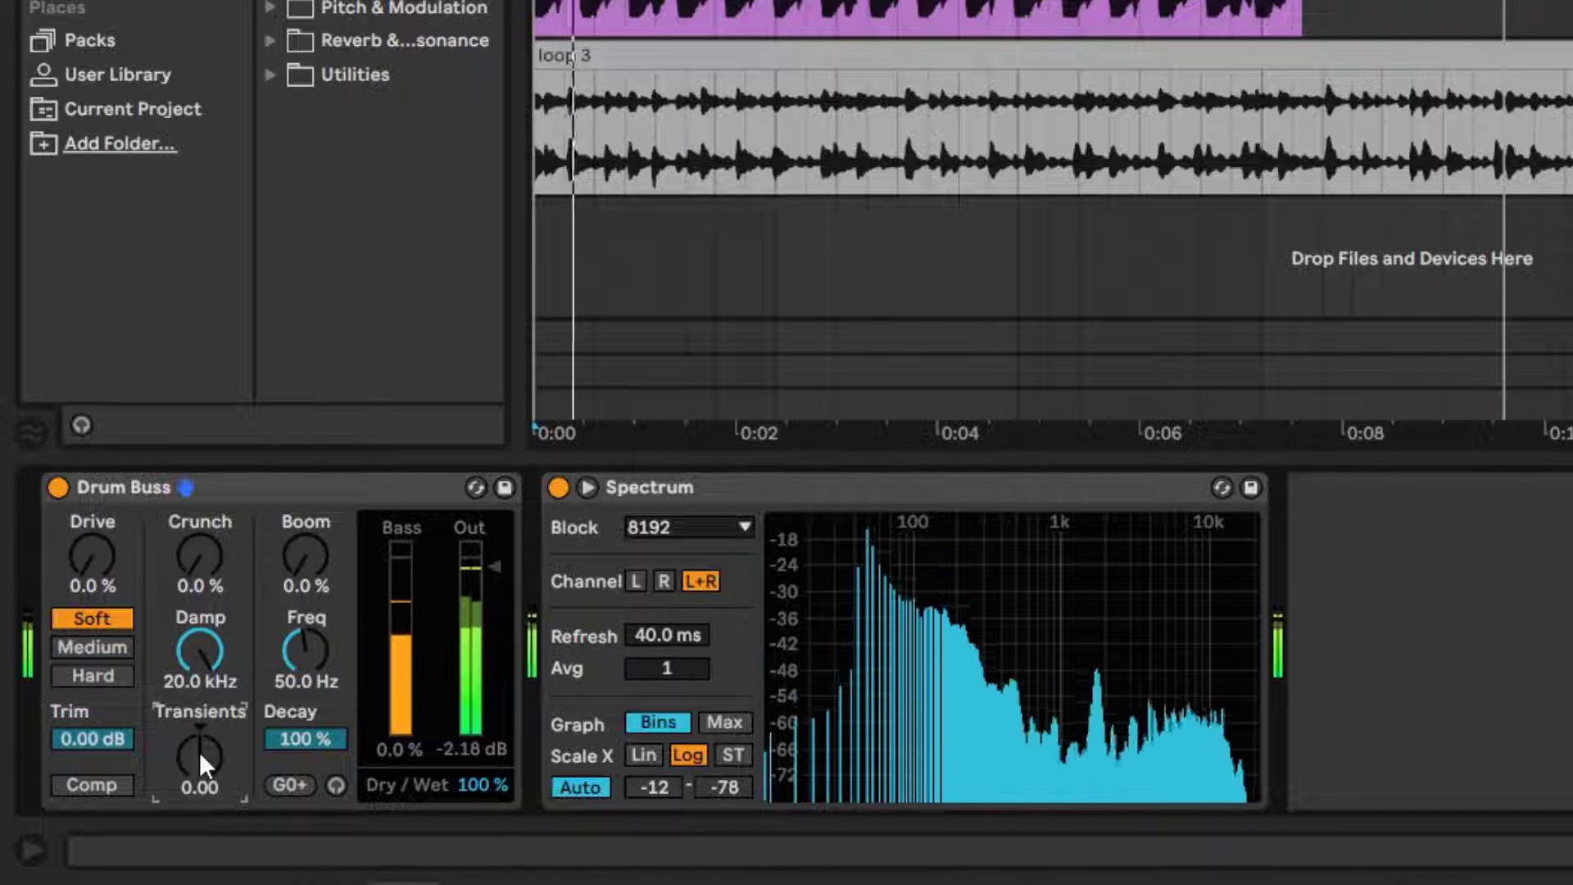
pyautogui.moveTo(199, 751); pyautogui.dragTo(199, 696)
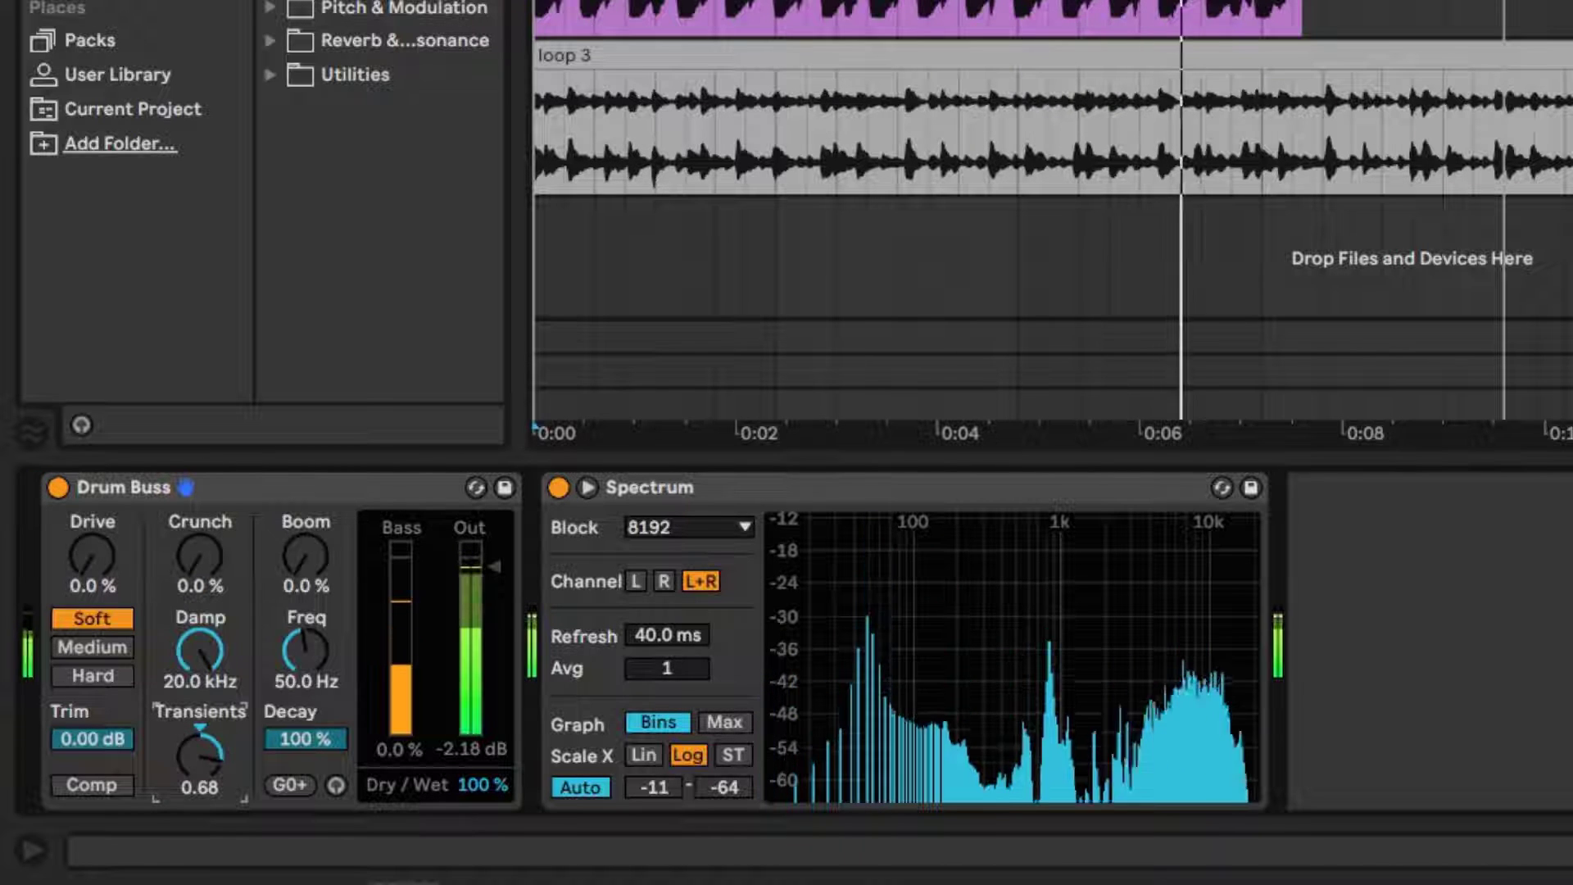
pyautogui.doubleClick(215, 755)
pyautogui.press('space')
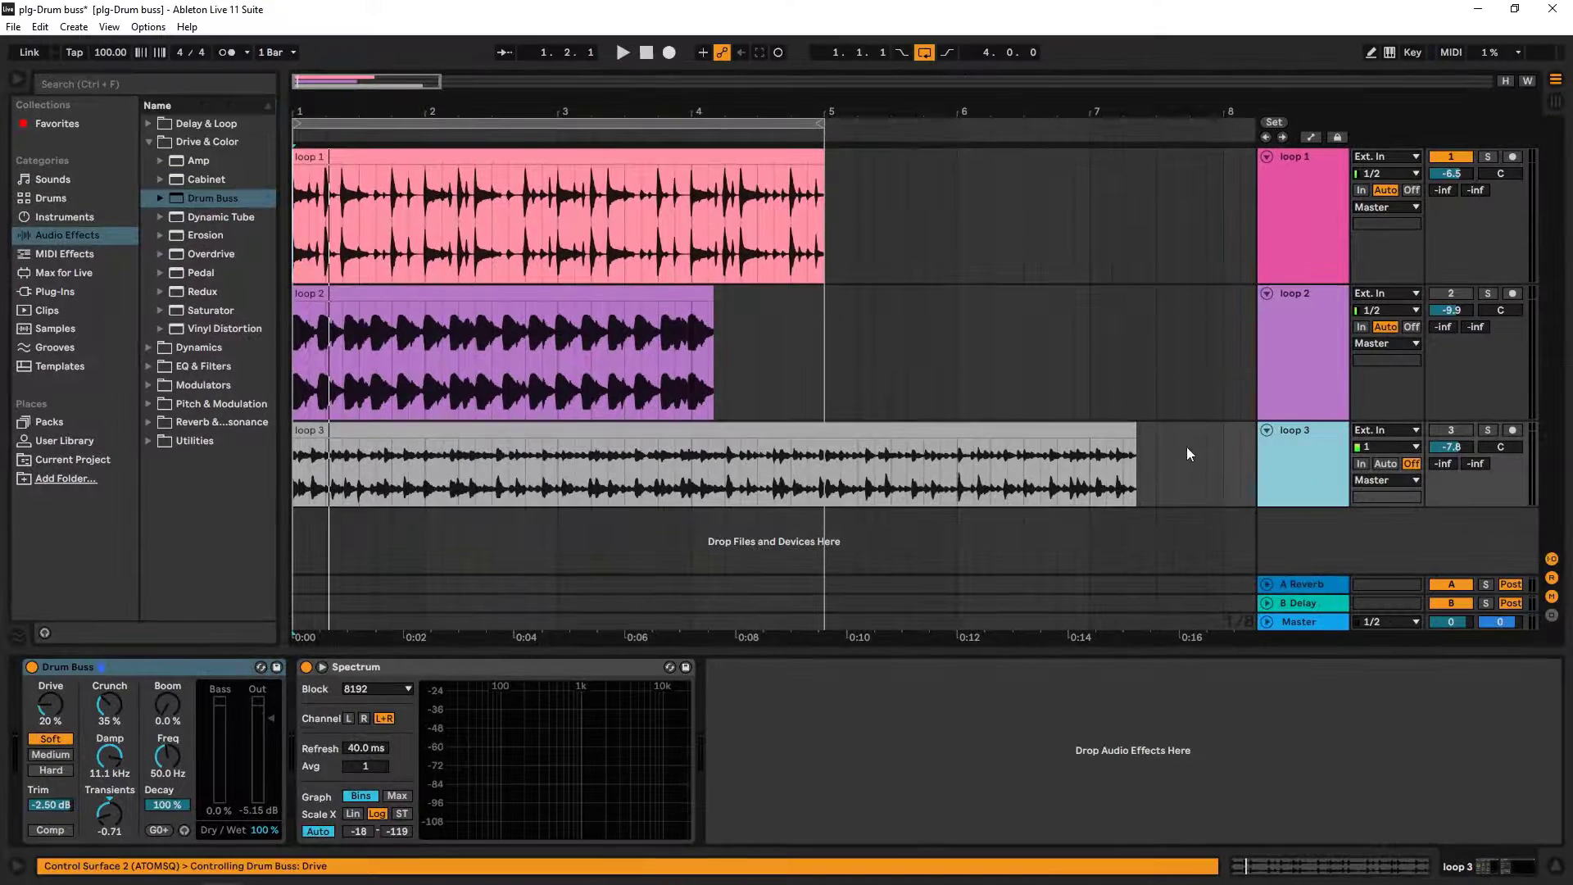
# Activate only loop 3, load a fresh Drum Buss on its track, and compare the playing loop with the device bypassed and active
pyautogui.click(1458, 430)
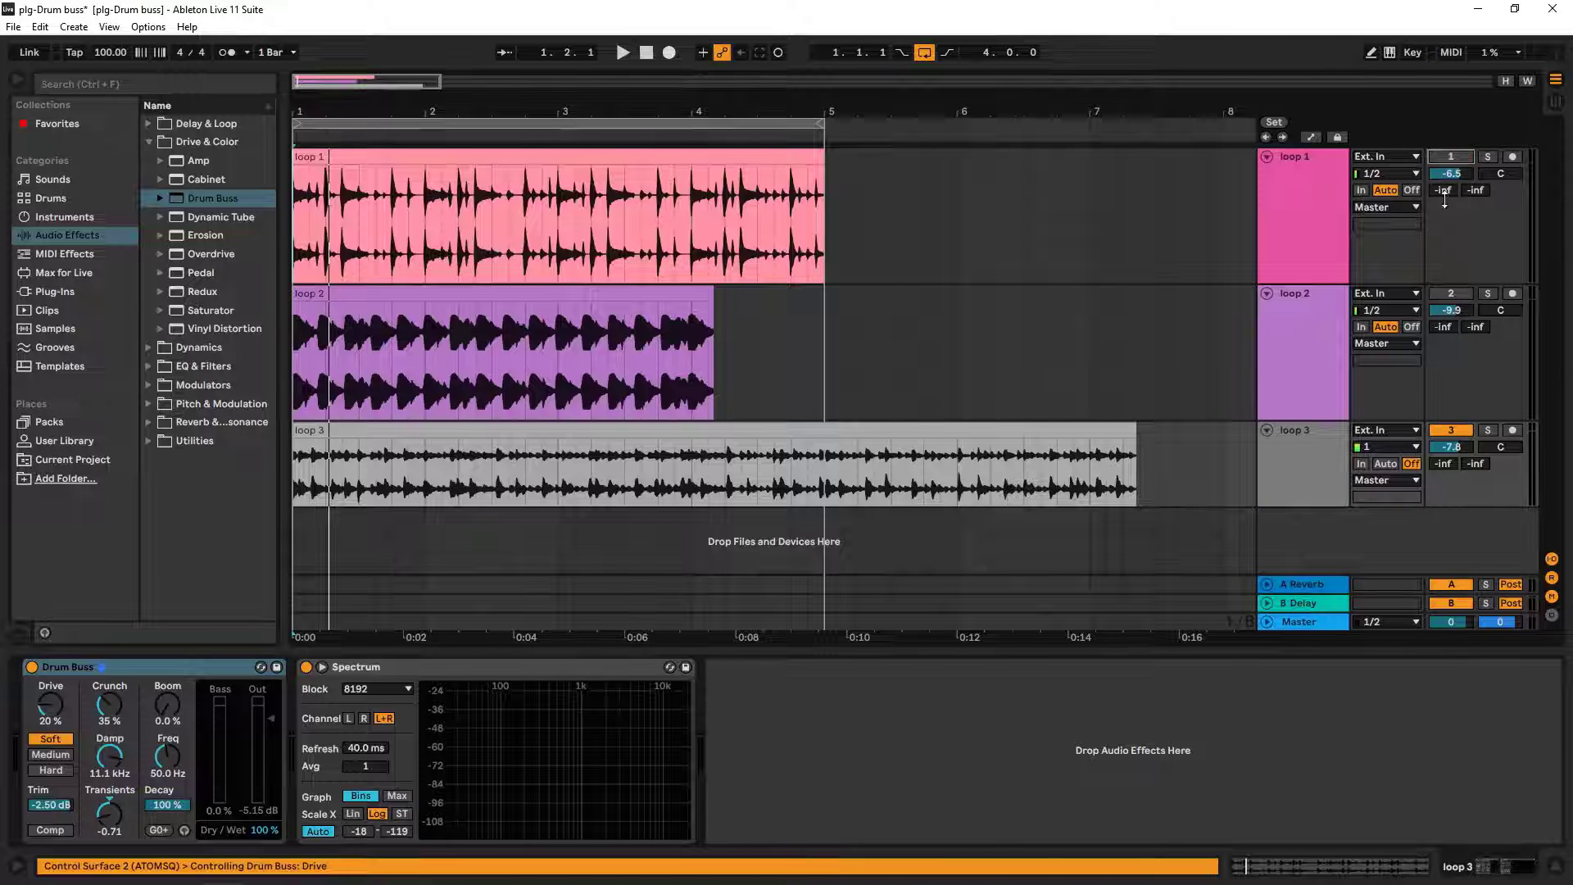
pyautogui.moveTo(205, 203); pyautogui.dragTo(139, 667)
pyautogui.press('space')
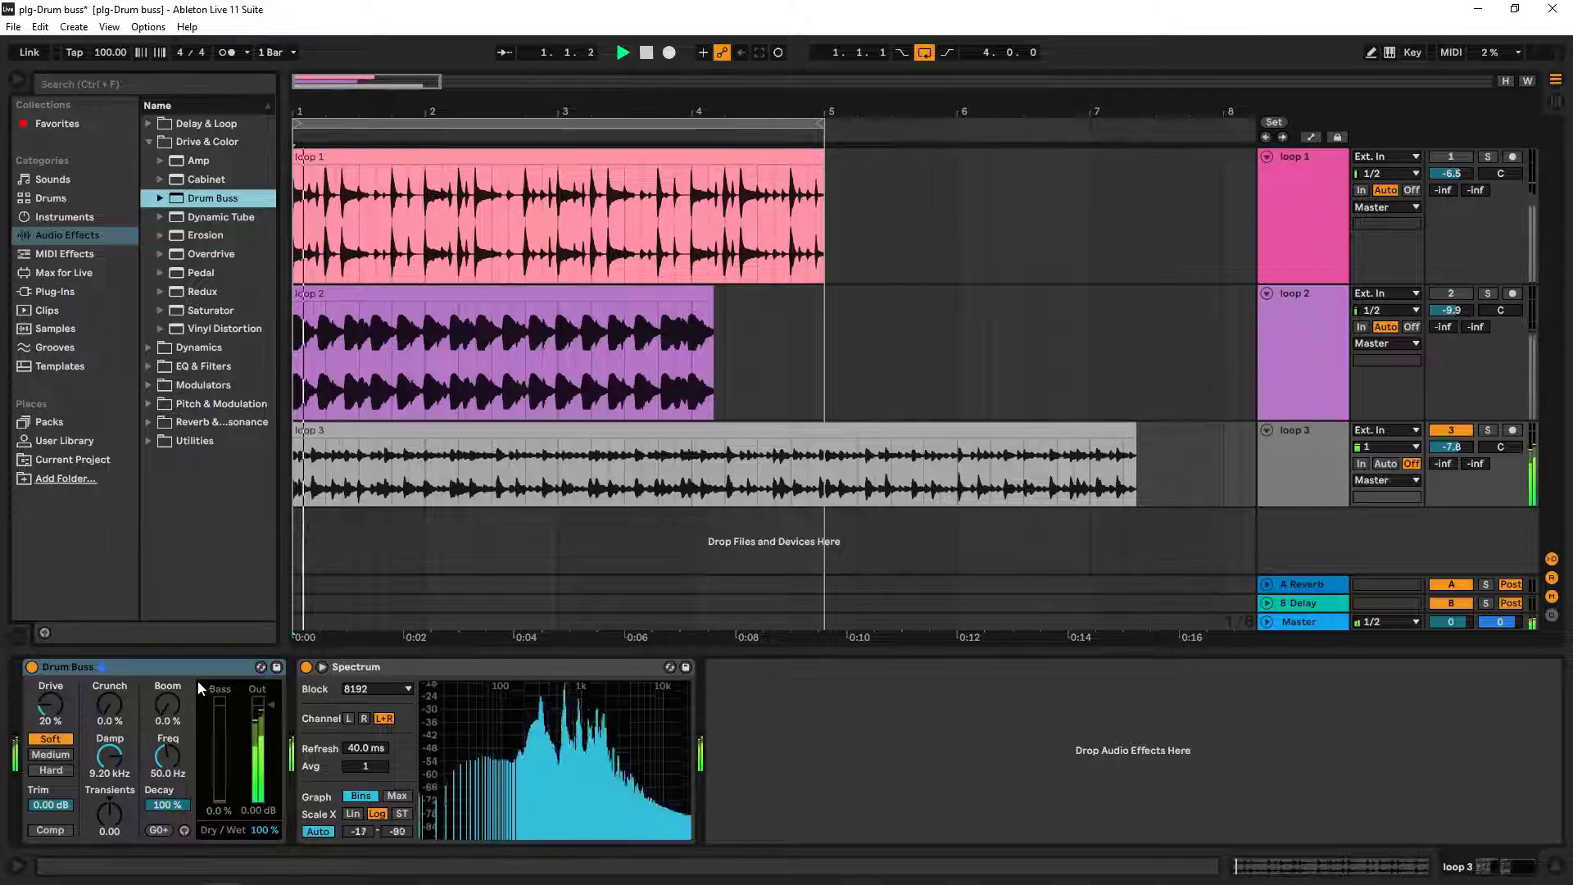
pyautogui.moveTo(1458, 448); pyautogui.dragTo(1458, 455)
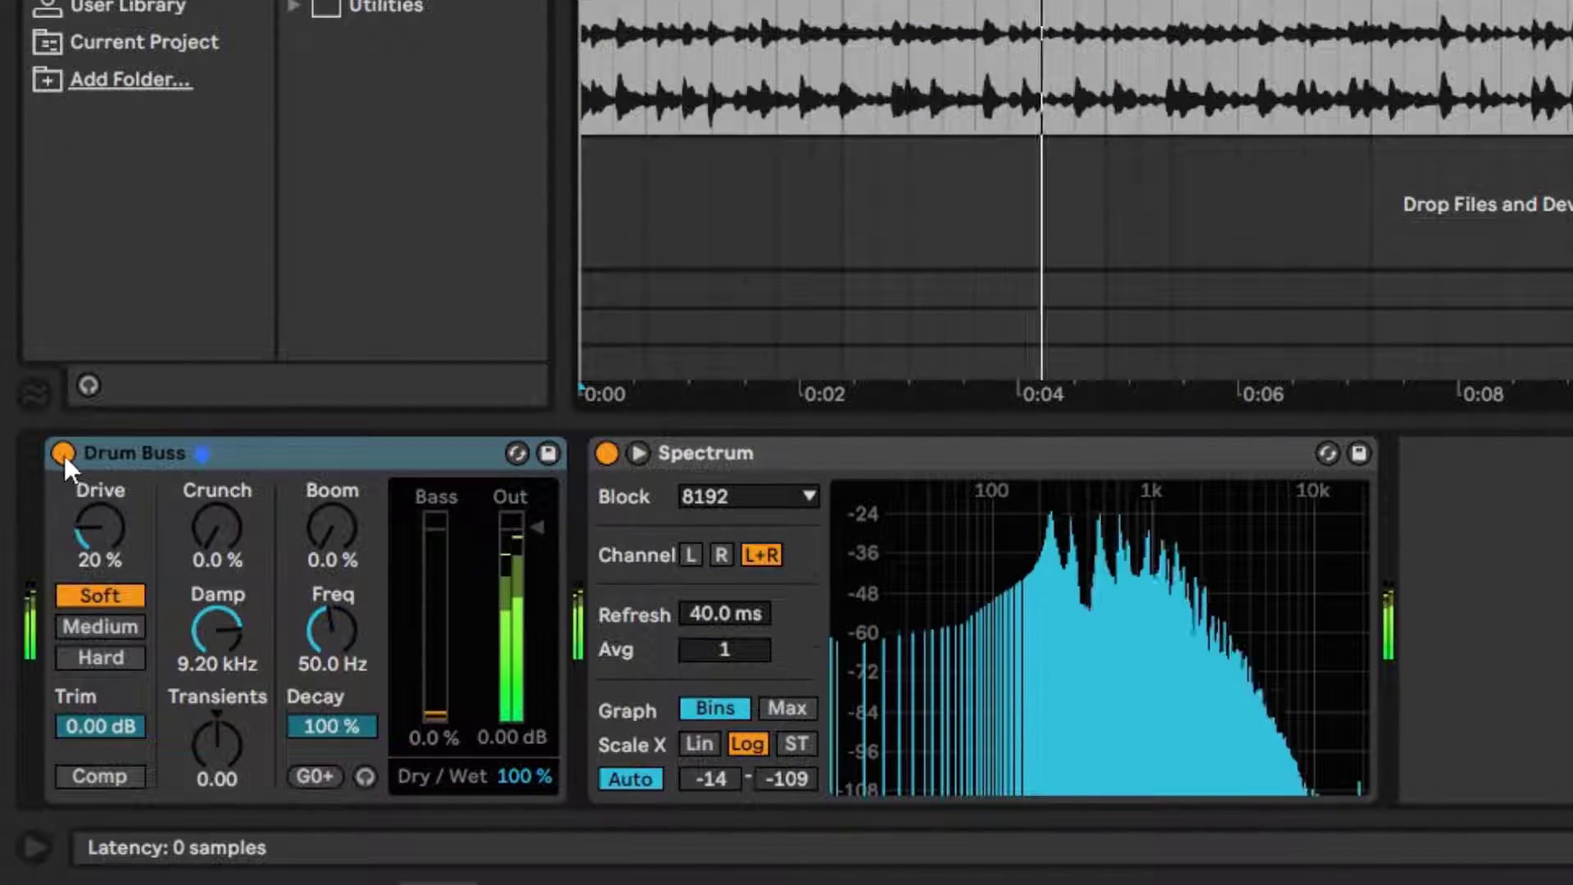
pyautogui.click(62, 453)
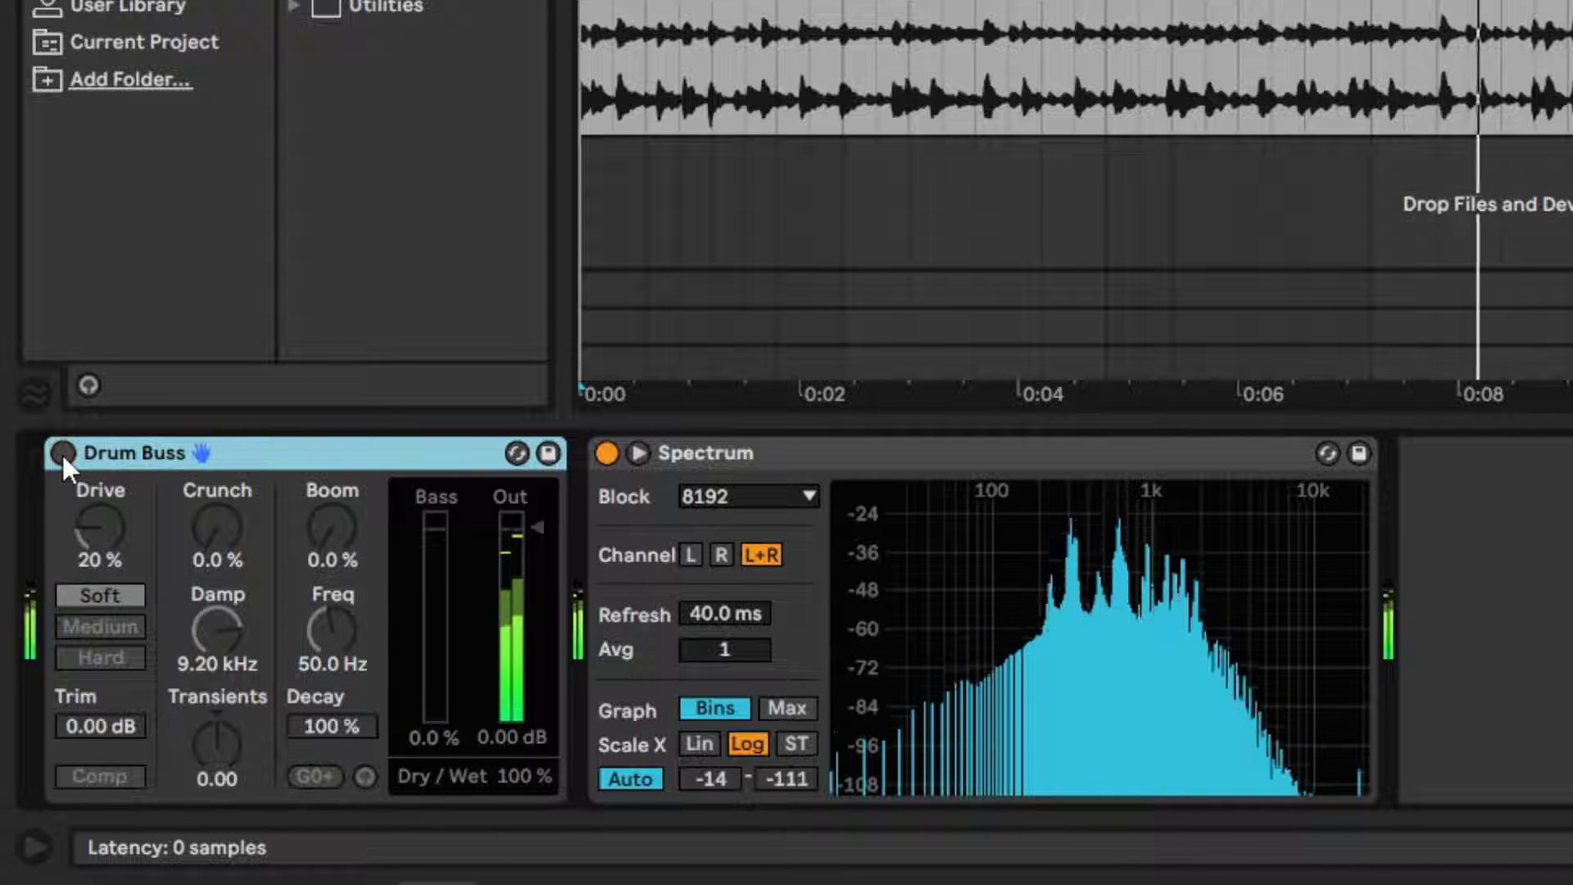
pyautogui.click(62, 453)
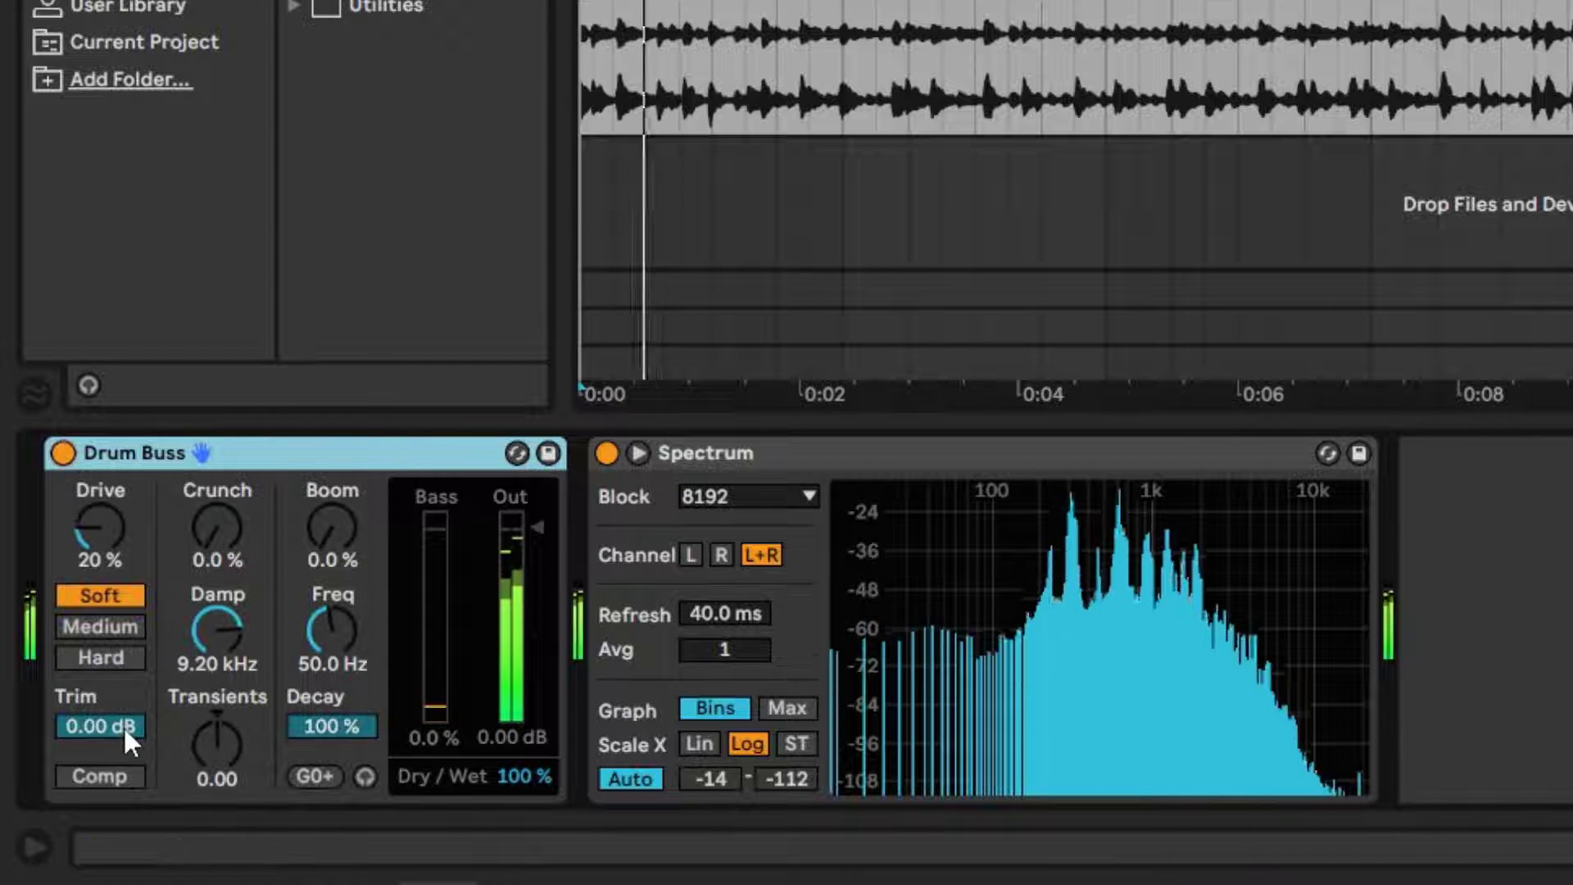
# Lower Drum Buss's Trim to -3.75 dB and compare loop 3 with the compressor on and off
pyautogui.moveTo(123, 725); pyautogui.dragTo(123, 741)
pyautogui.click(125, 768)
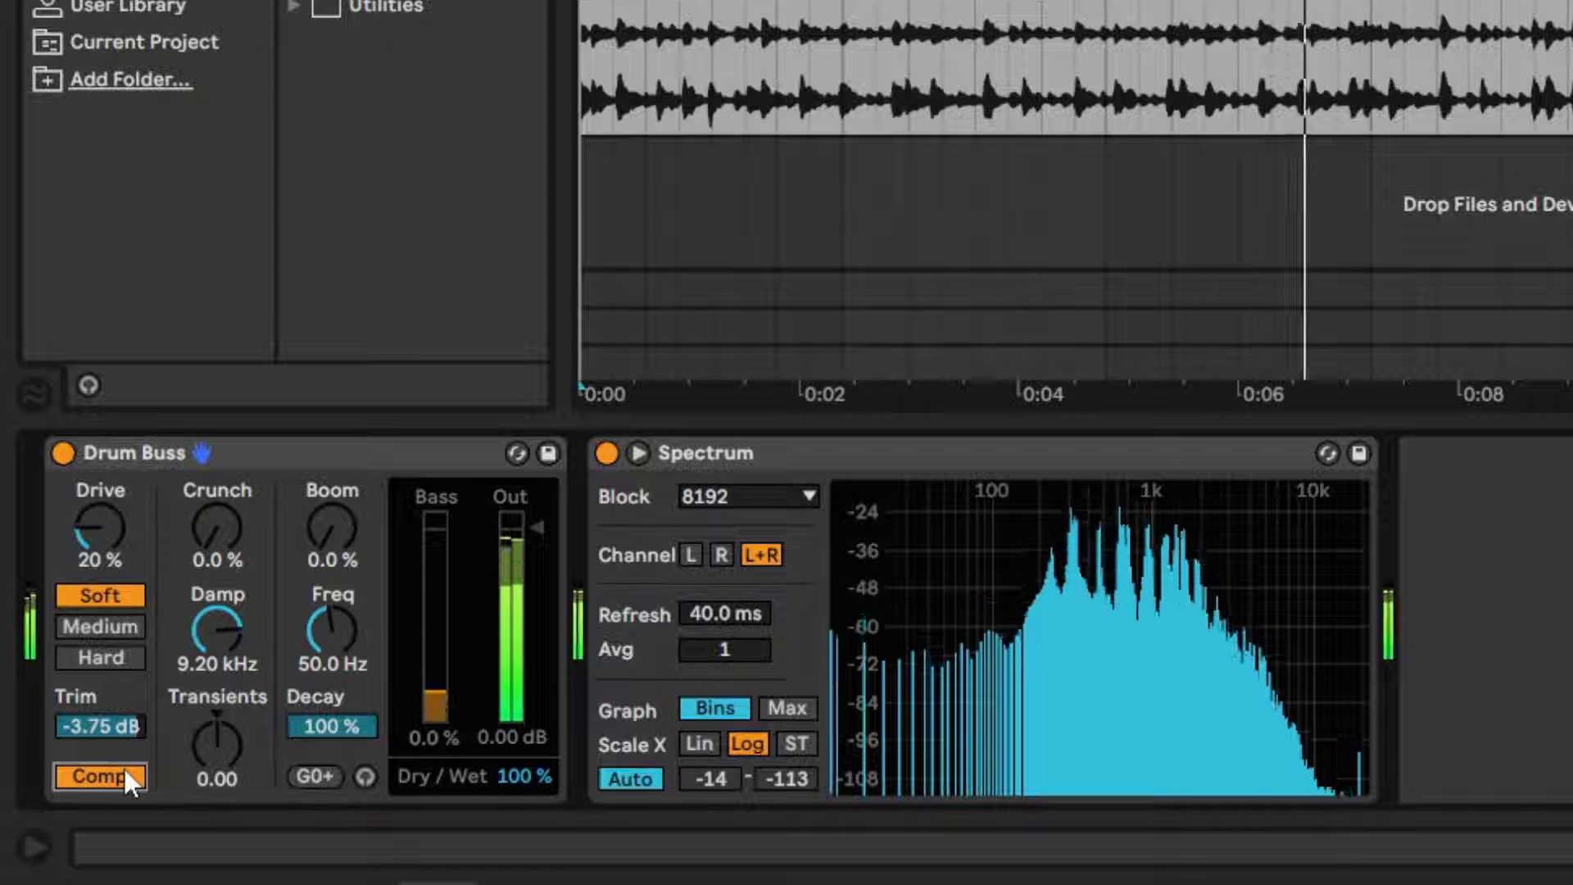
pyautogui.click(124, 769)
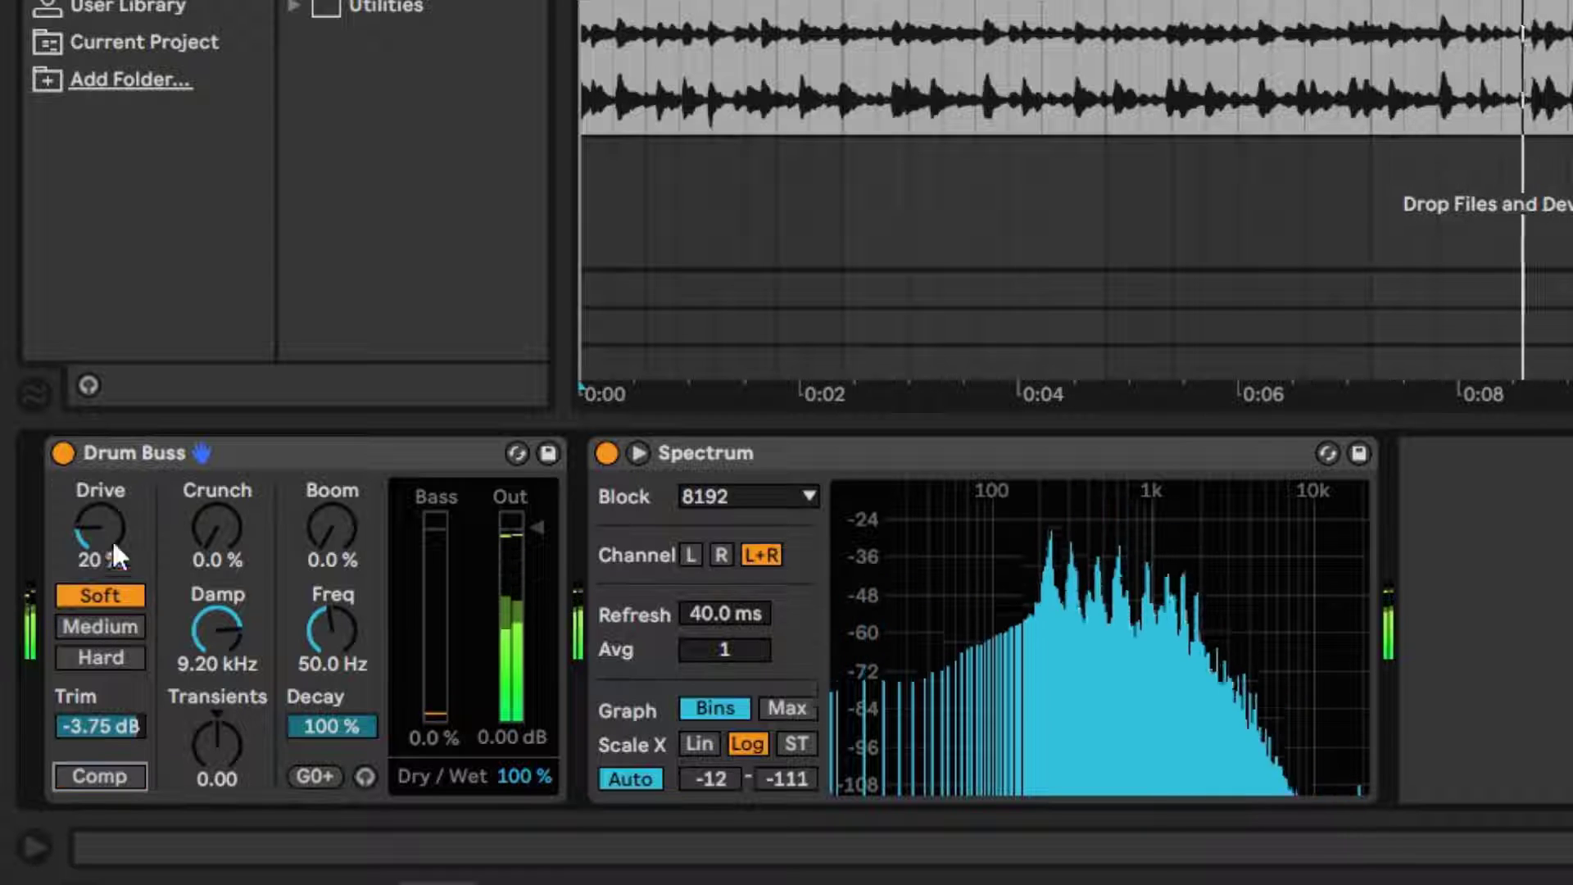
# Raise loop 3's Drive to 53% and Crunch to 29%, and lower Transients to -0.63
pyautogui.moveTo(111, 538)
pyautogui.mouseDown()
pyautogui.moveTo(111, 508)
pyautogui.moveTo(112, 539)
pyautogui.mouseUp()
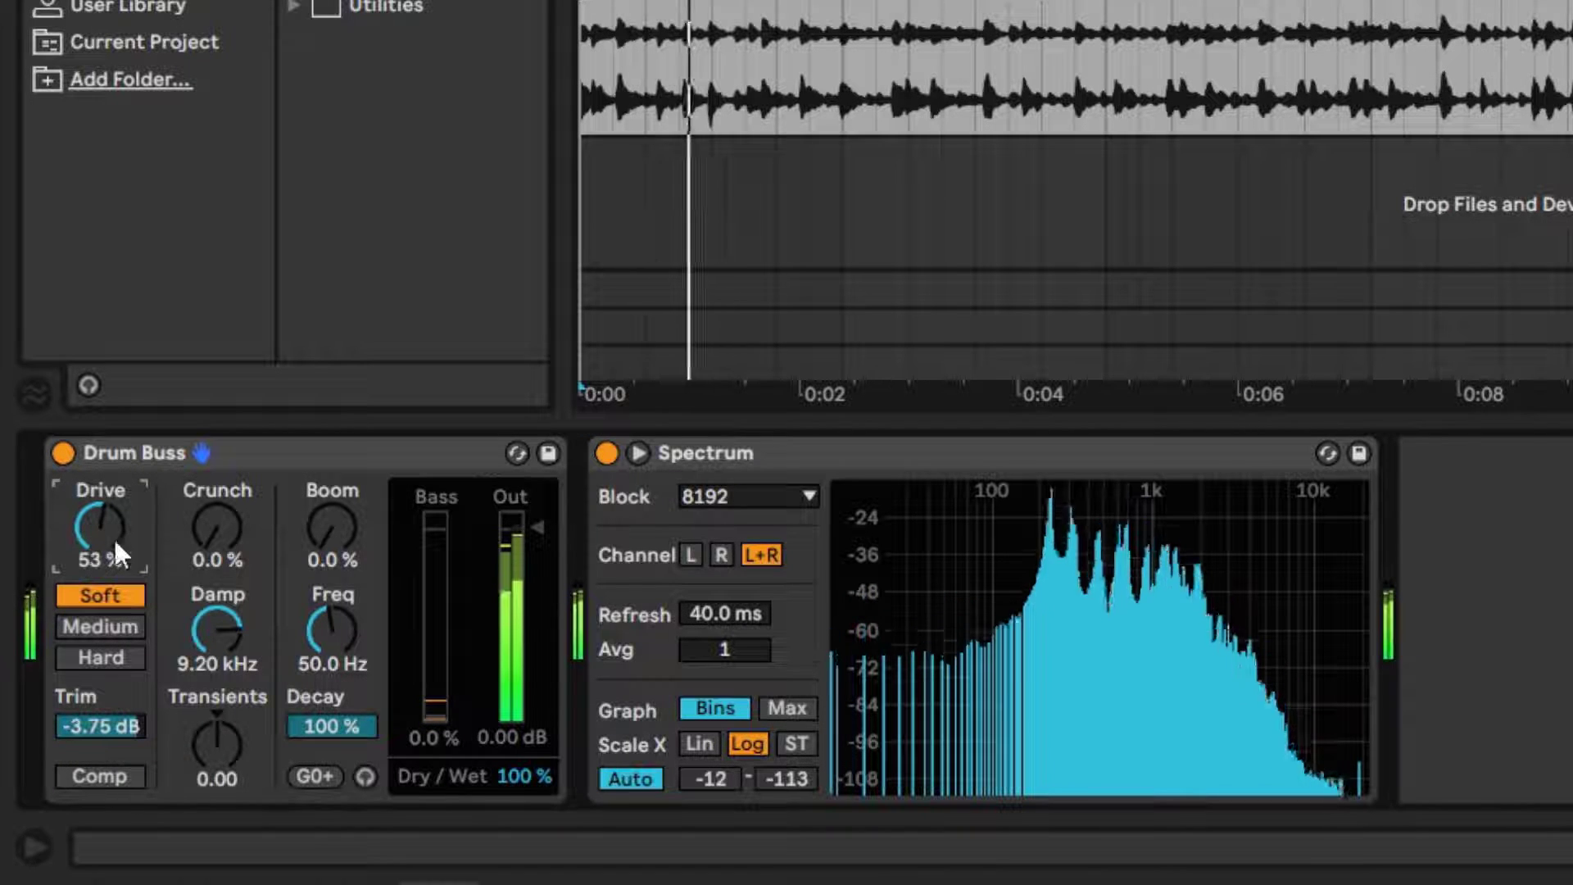
pyautogui.moveTo(214, 550); pyautogui.dragTo(214, 527)
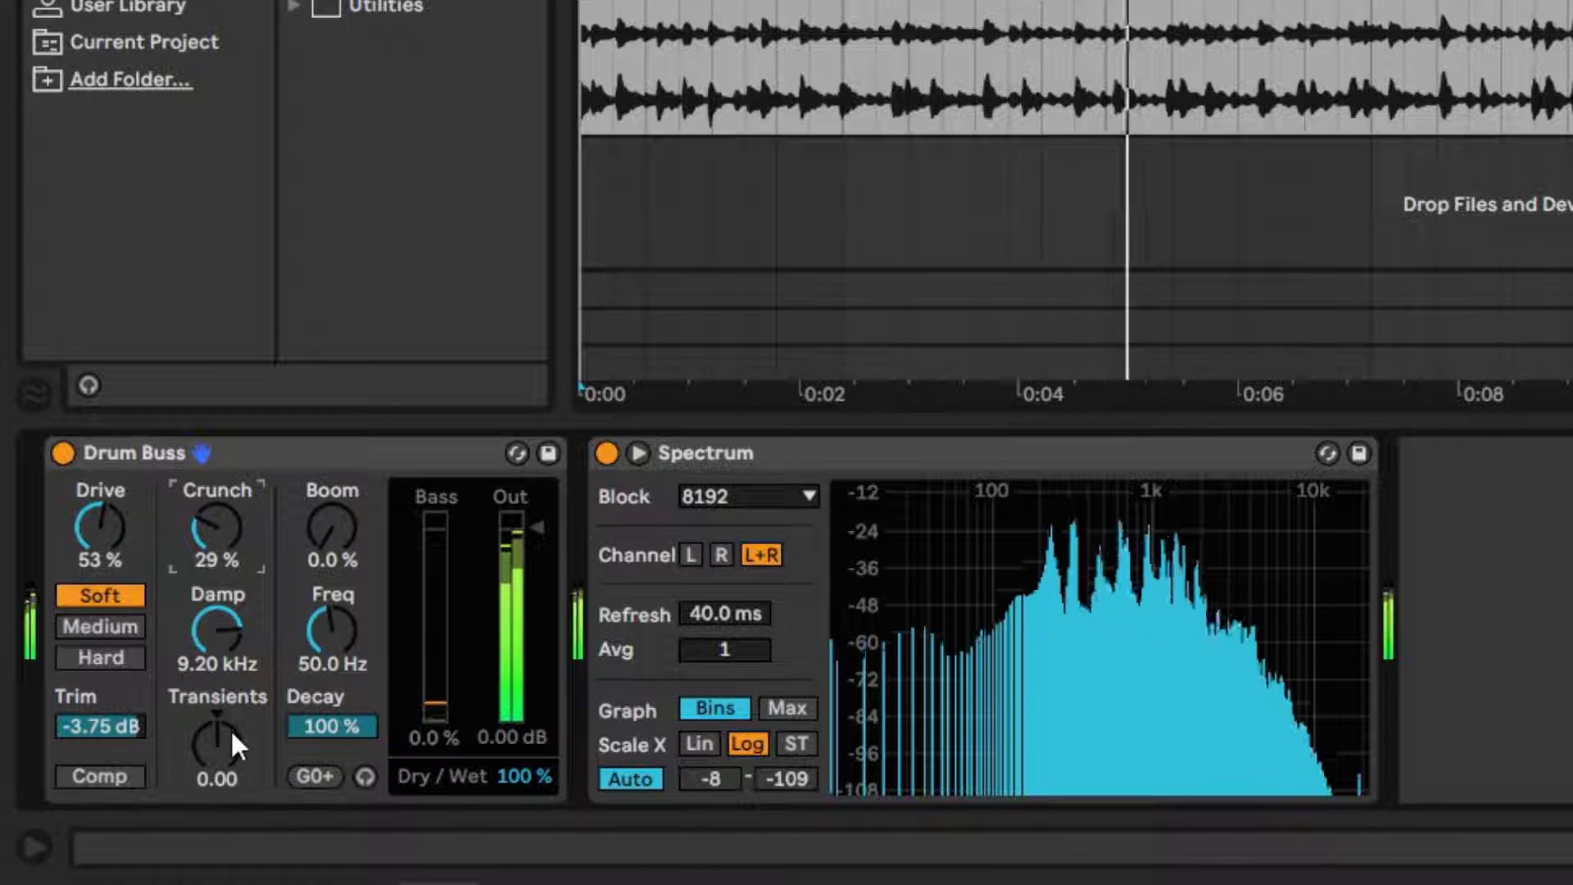
pyautogui.moveTo(229, 729); pyautogui.dragTo(230, 755)
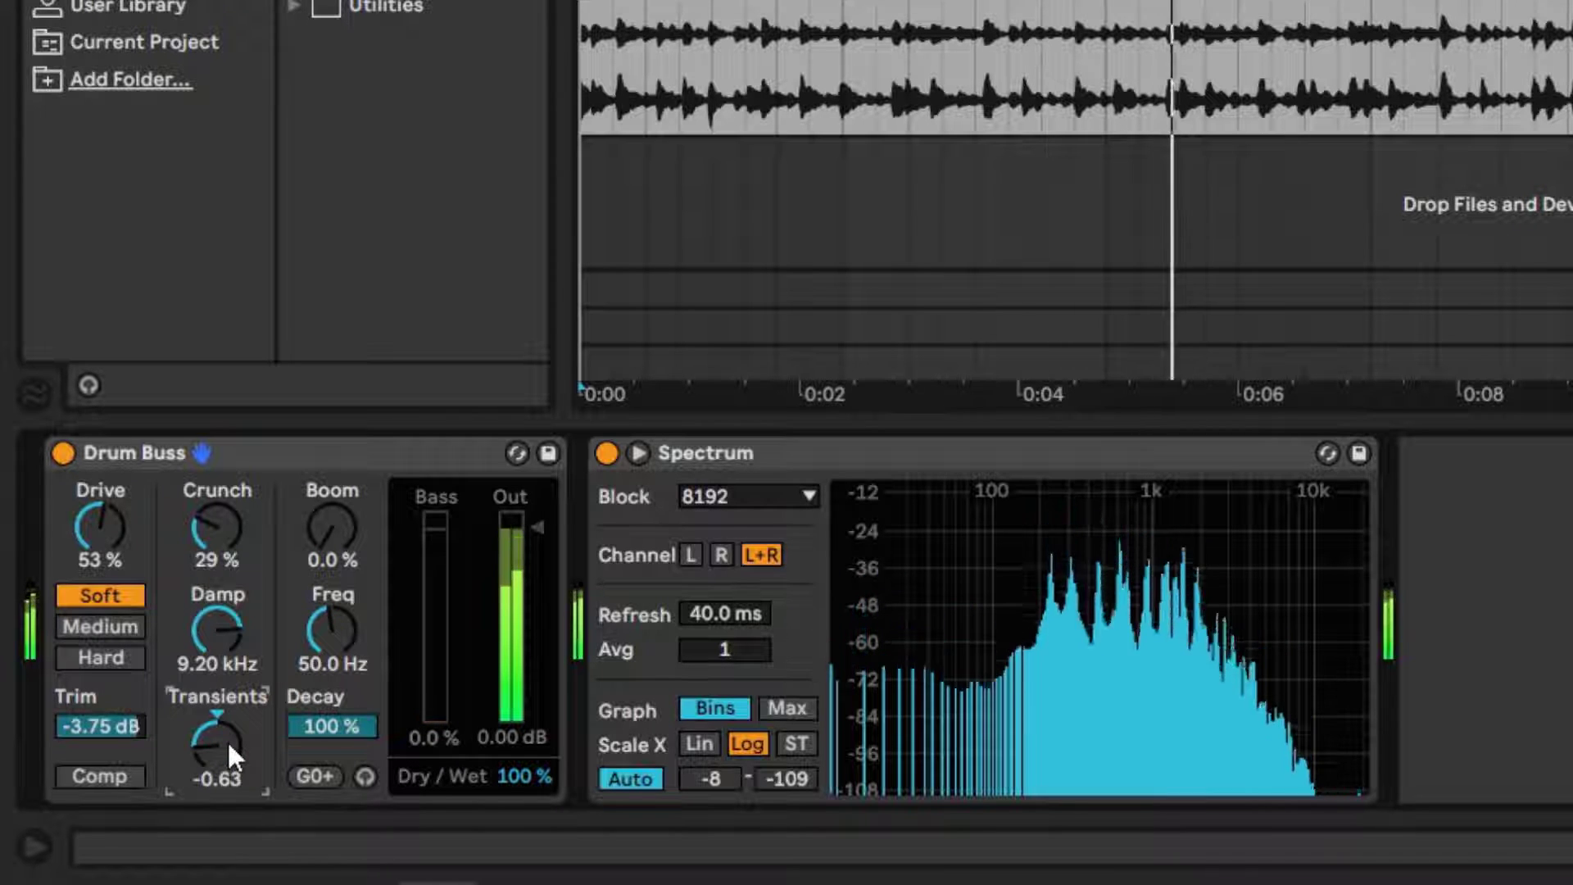
# Raise Transients to 0.59, reduce Drum Buss's output gain to -3.29 dB, and bring Transients up to 0.67
pyautogui.moveTo(227, 740)
pyautogui.mouseDown()
pyautogui.moveTo(228, 715)
pyautogui.moveTo(217, 741)
pyautogui.mouseUp()
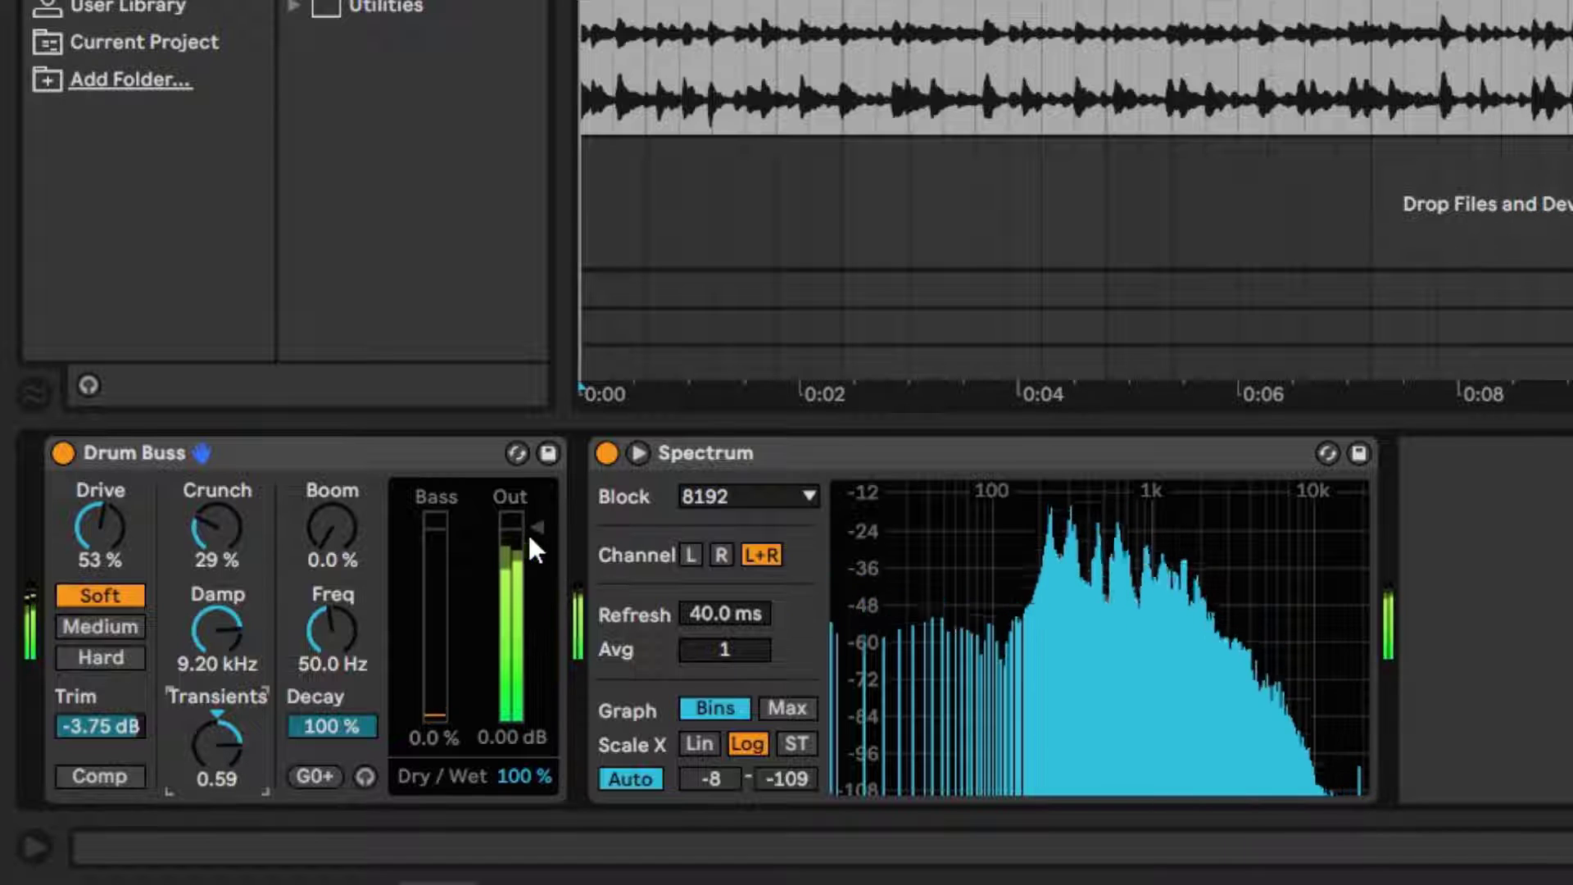
pyautogui.moveTo(529, 538); pyautogui.dragTo(529, 556)
pyautogui.moveTo(231, 750); pyautogui.dragTo(232, 746)
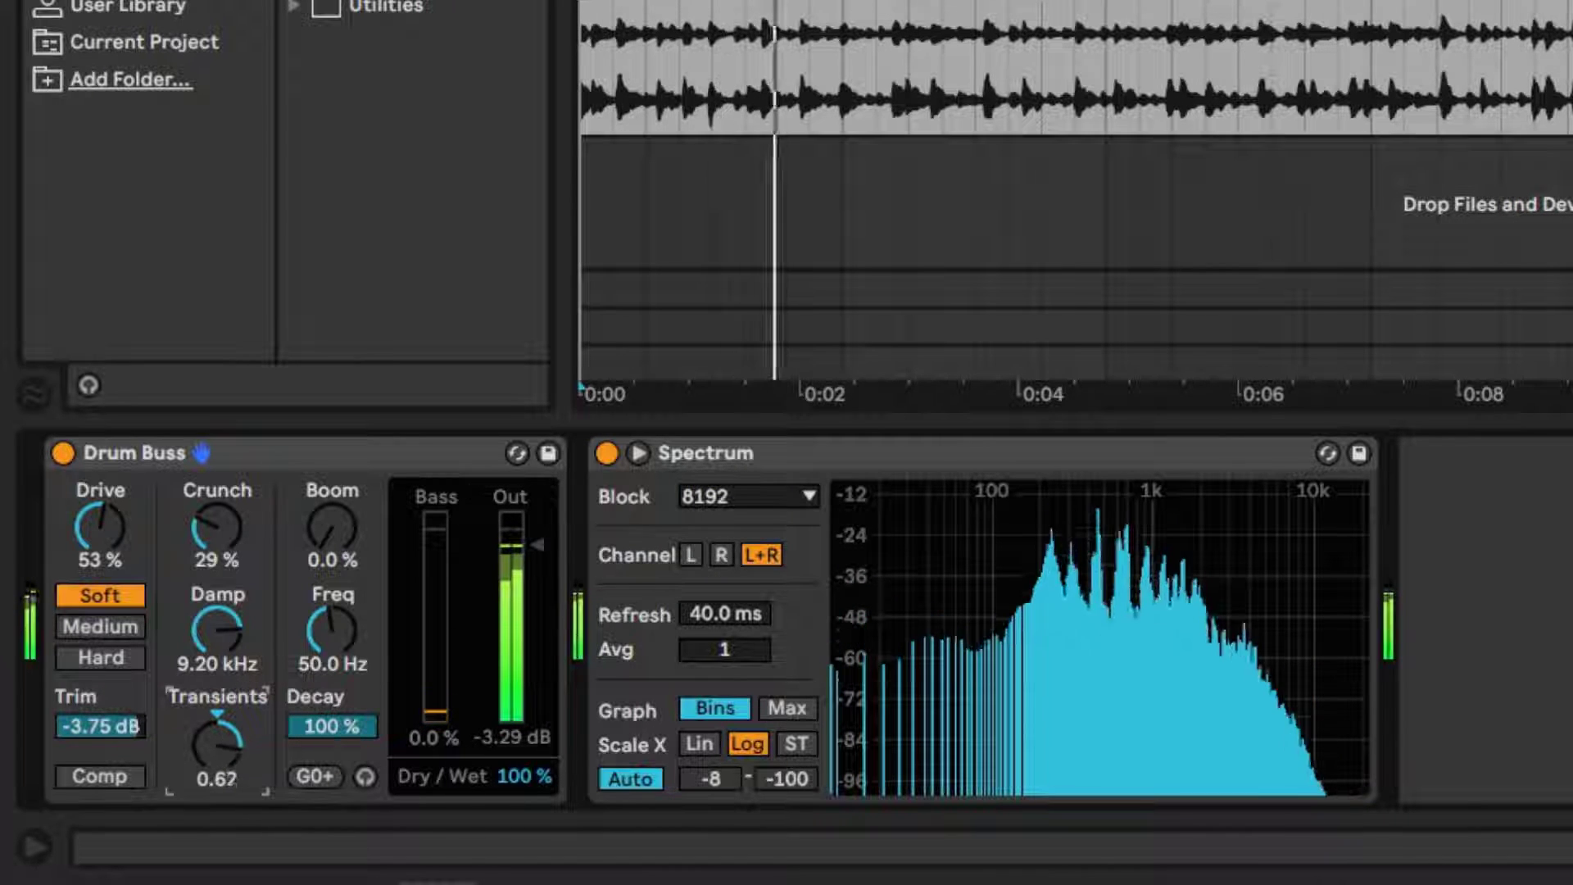
# Set loop 3's Damp to 20.0 kHz, Crunch to 21%, Dry/Wet to 57% and output gain to -4.78 dB
pyautogui.moveTo(226, 635); pyautogui.dragTo(223, 628)
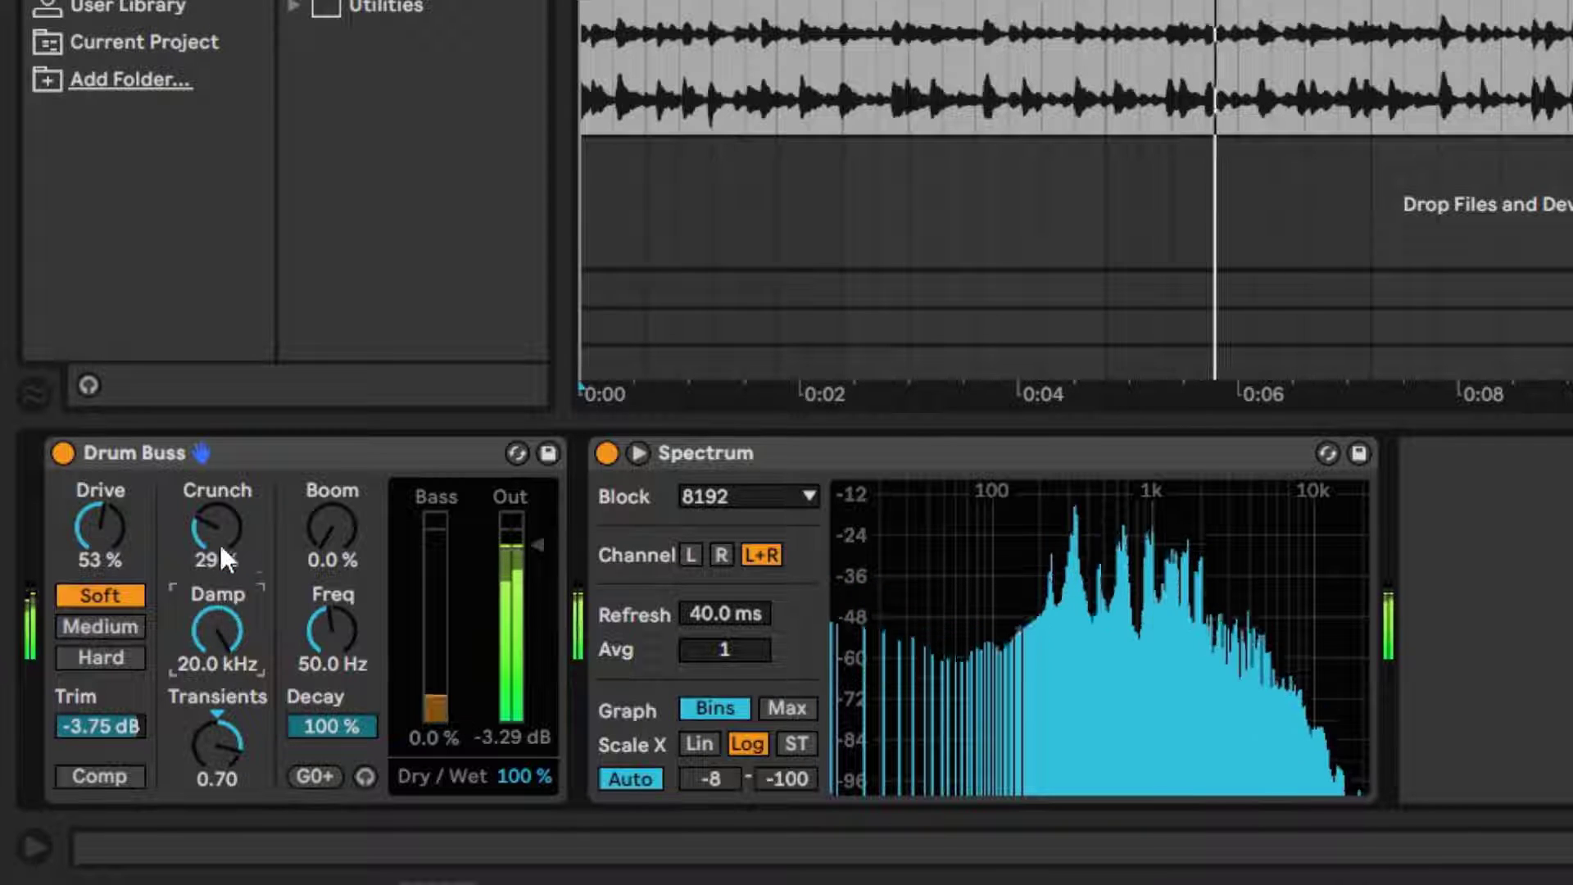
pyautogui.moveTo(217, 528); pyautogui.dragTo(217, 534)
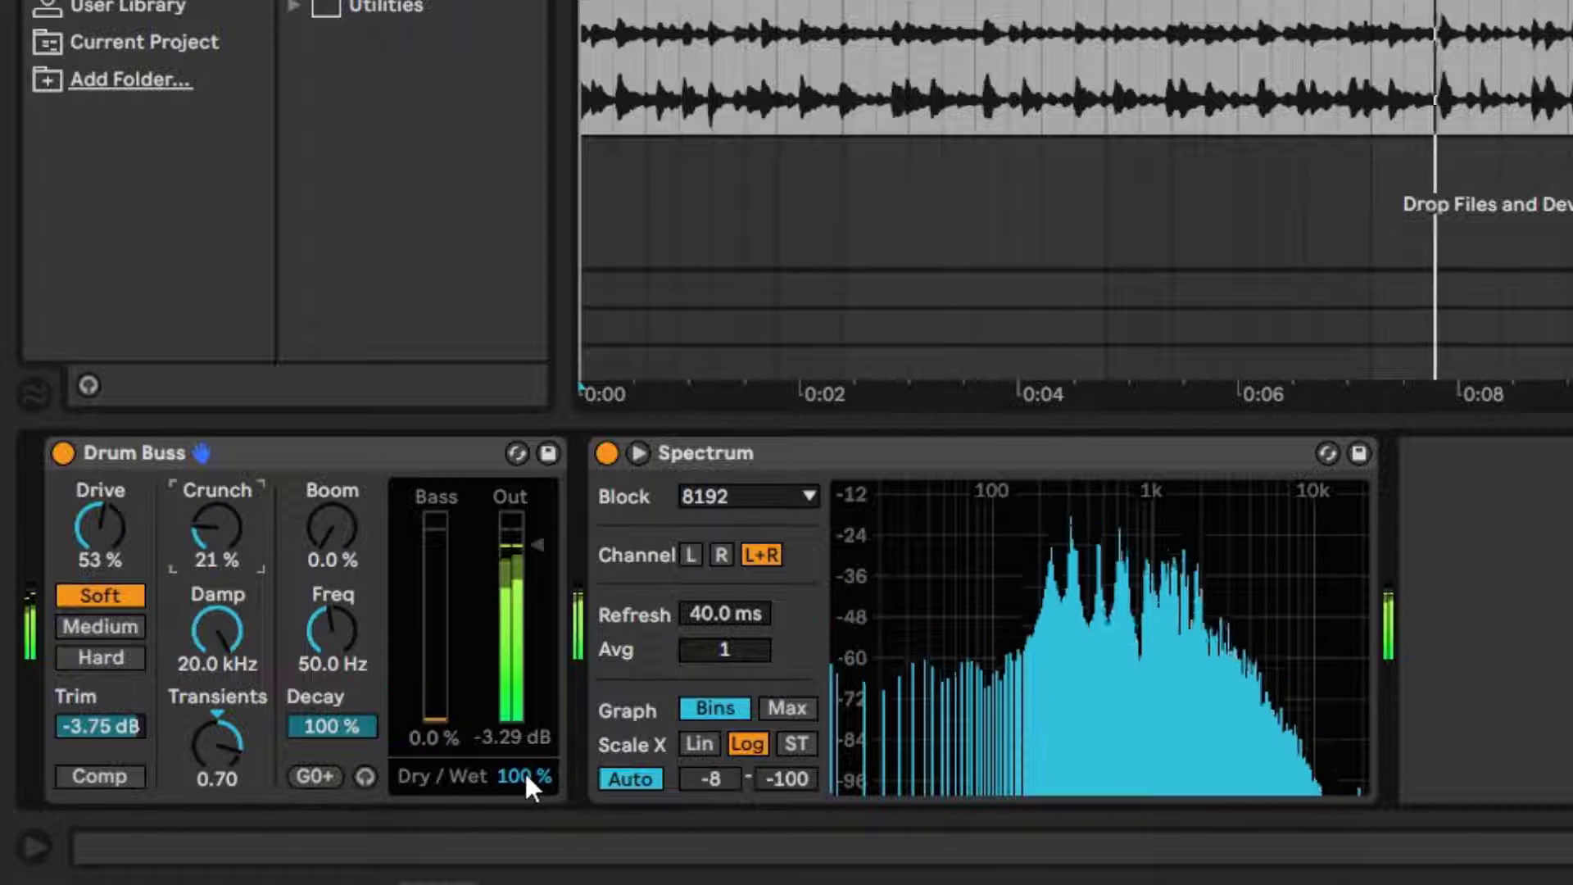
pyautogui.moveTo(496, 779); pyautogui.dragTo(497, 802)
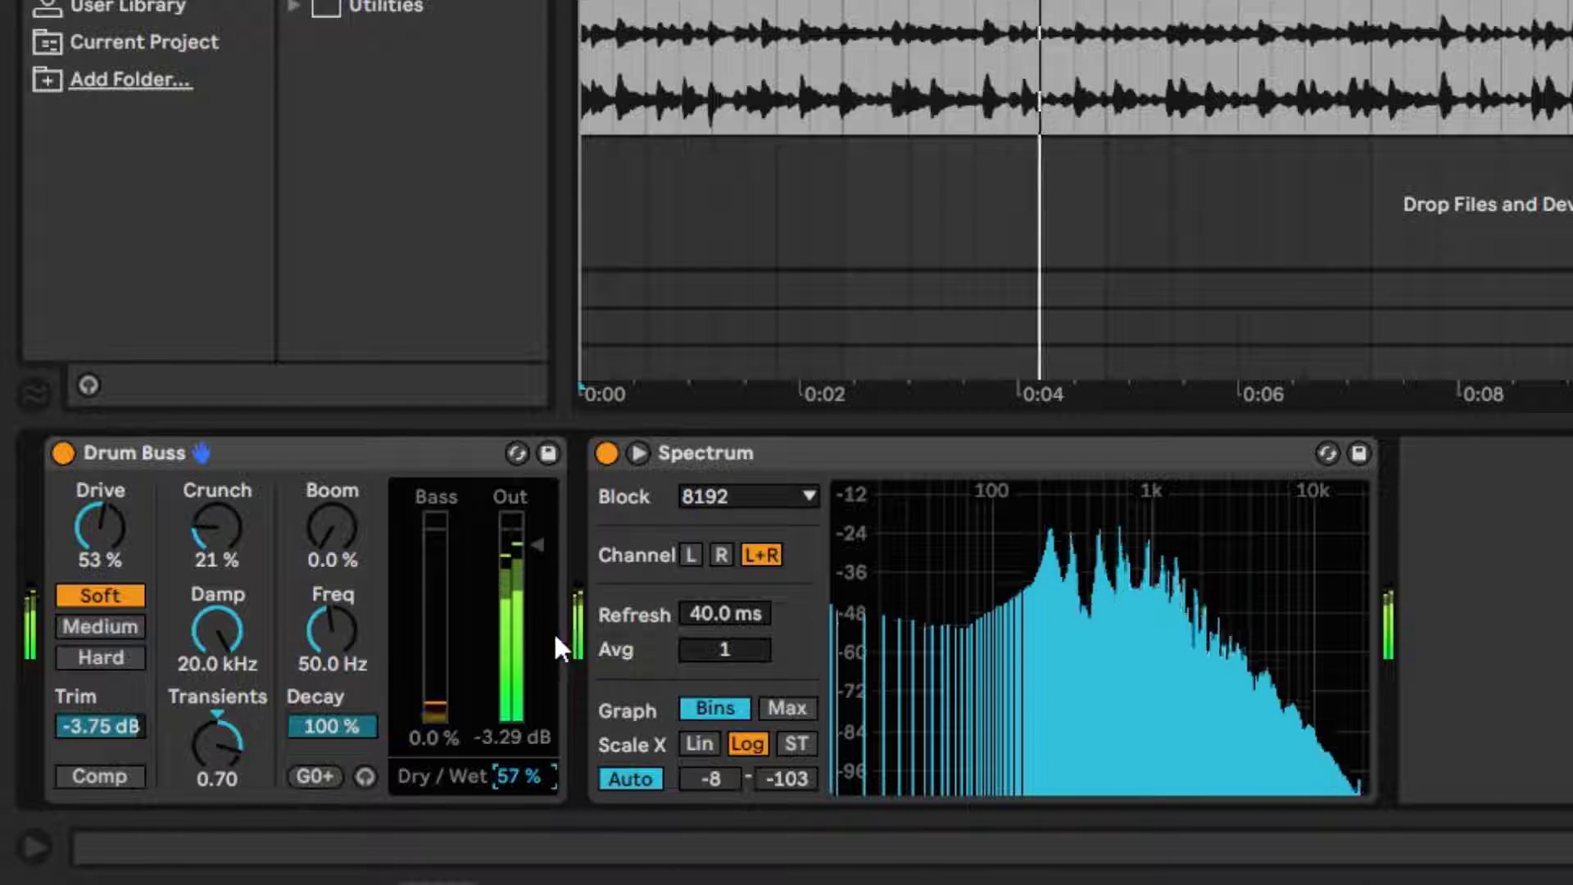
pyautogui.moveTo(541, 557); pyautogui.dragTo(540, 568)
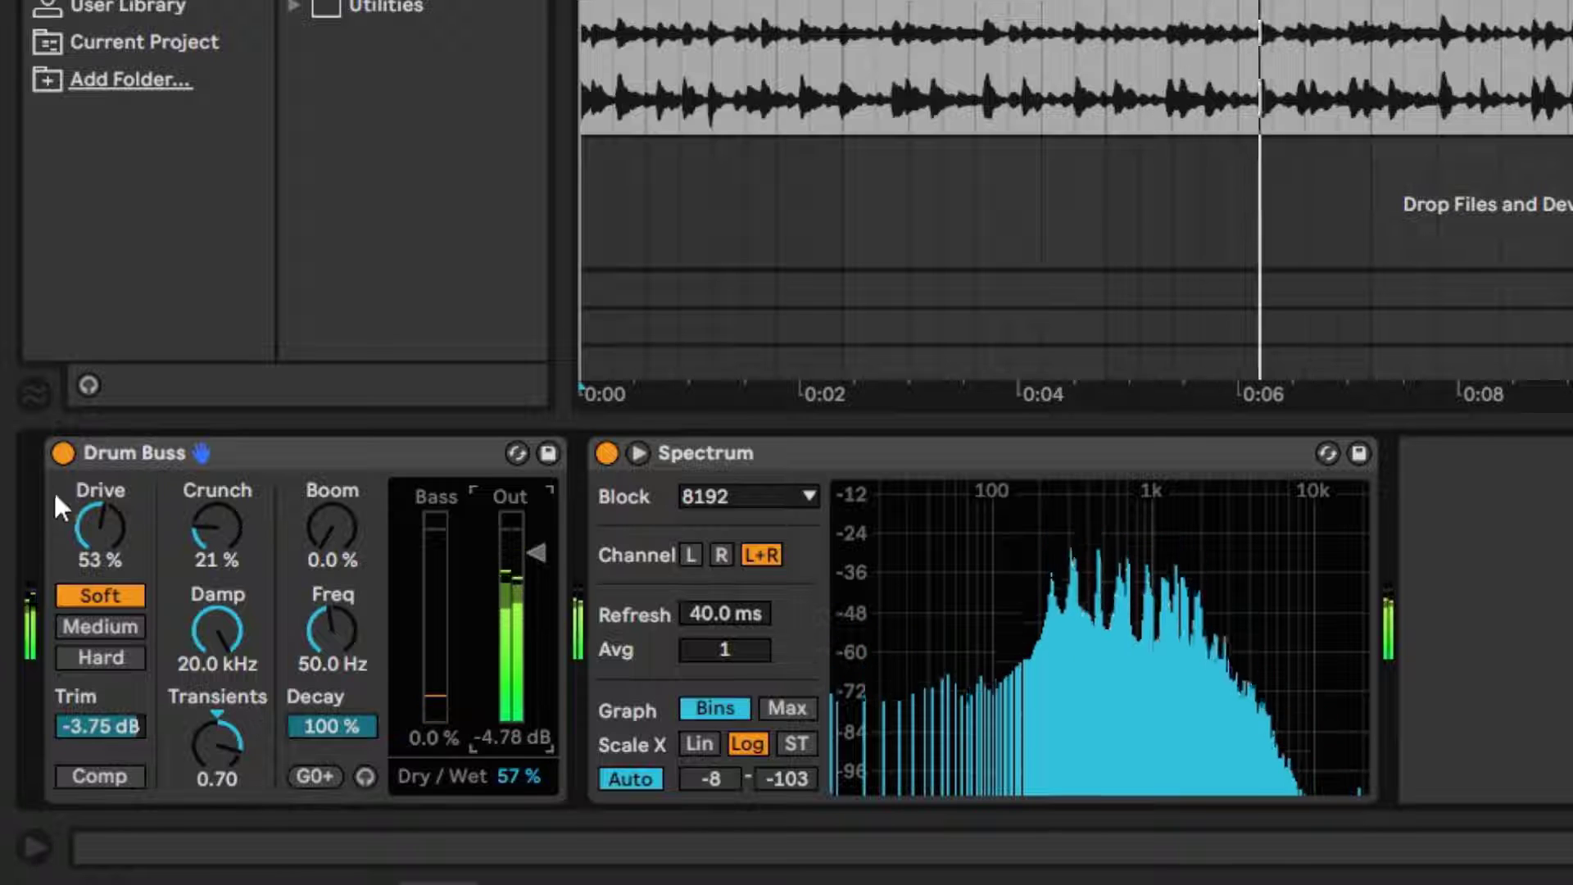
# Compare loop 3 with Drum Buss bypassed and active, and adjust its Drive
pyautogui.click(59, 454)
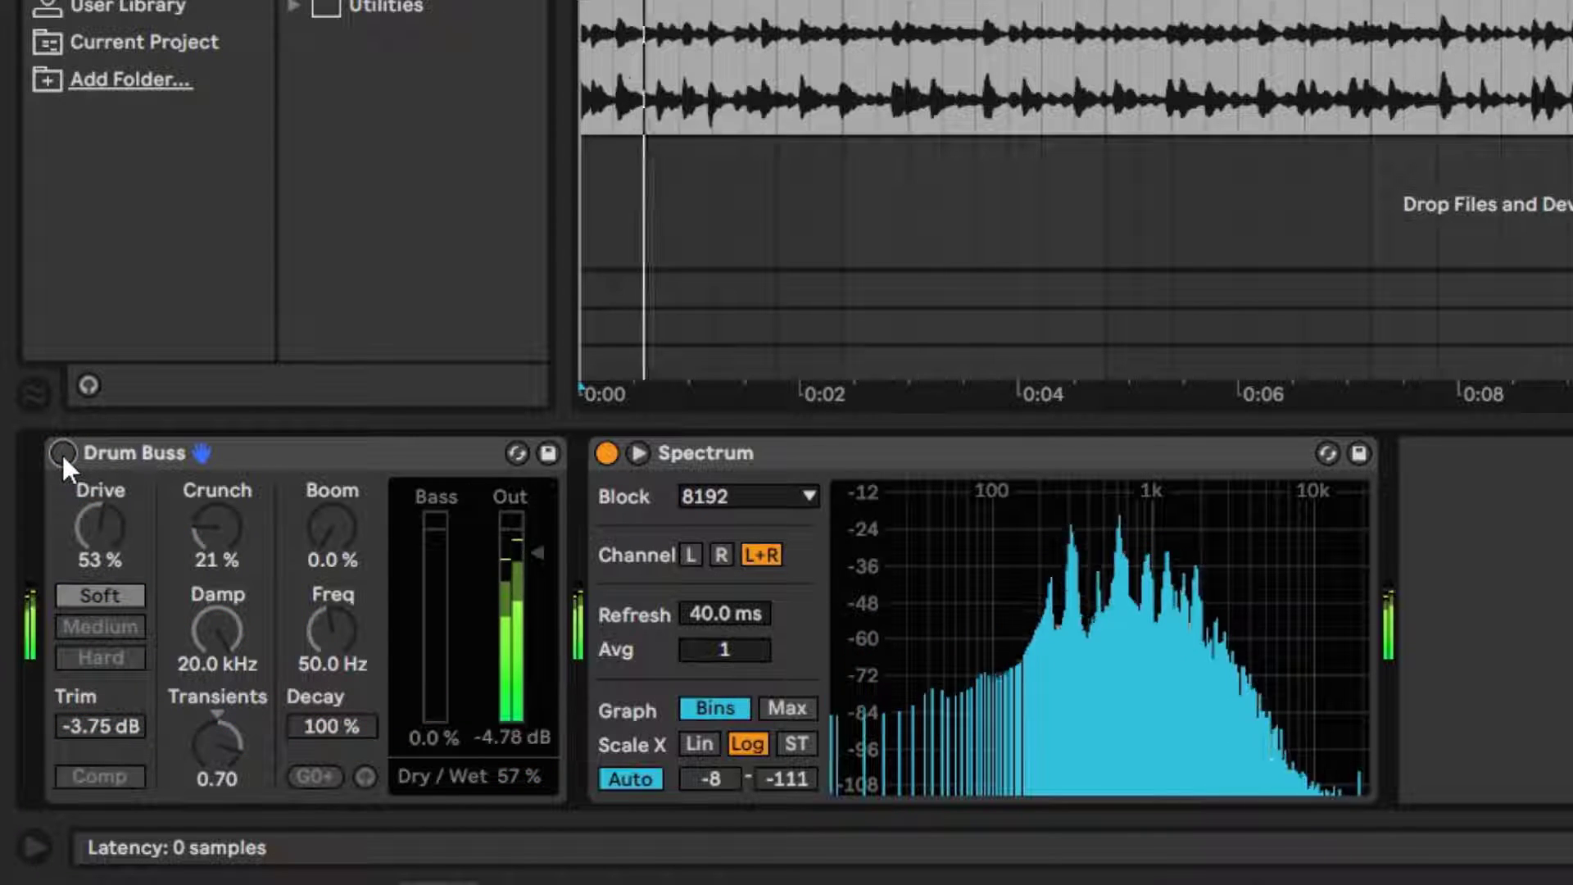
pyautogui.click(62, 453)
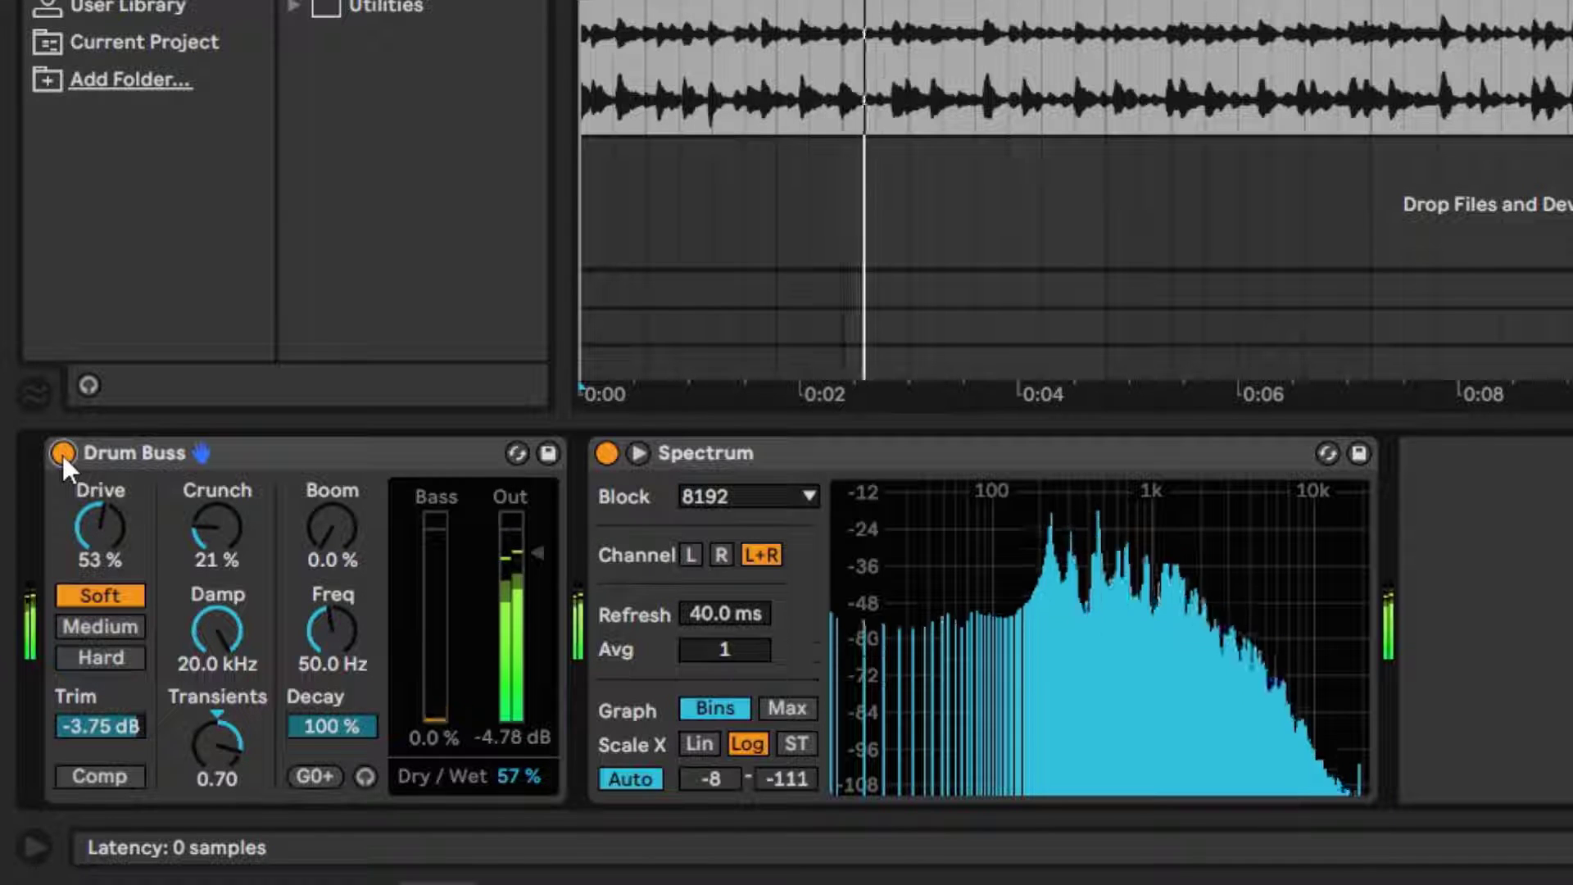
pyautogui.moveTo(107, 524); pyautogui.dragTo(106, 543)
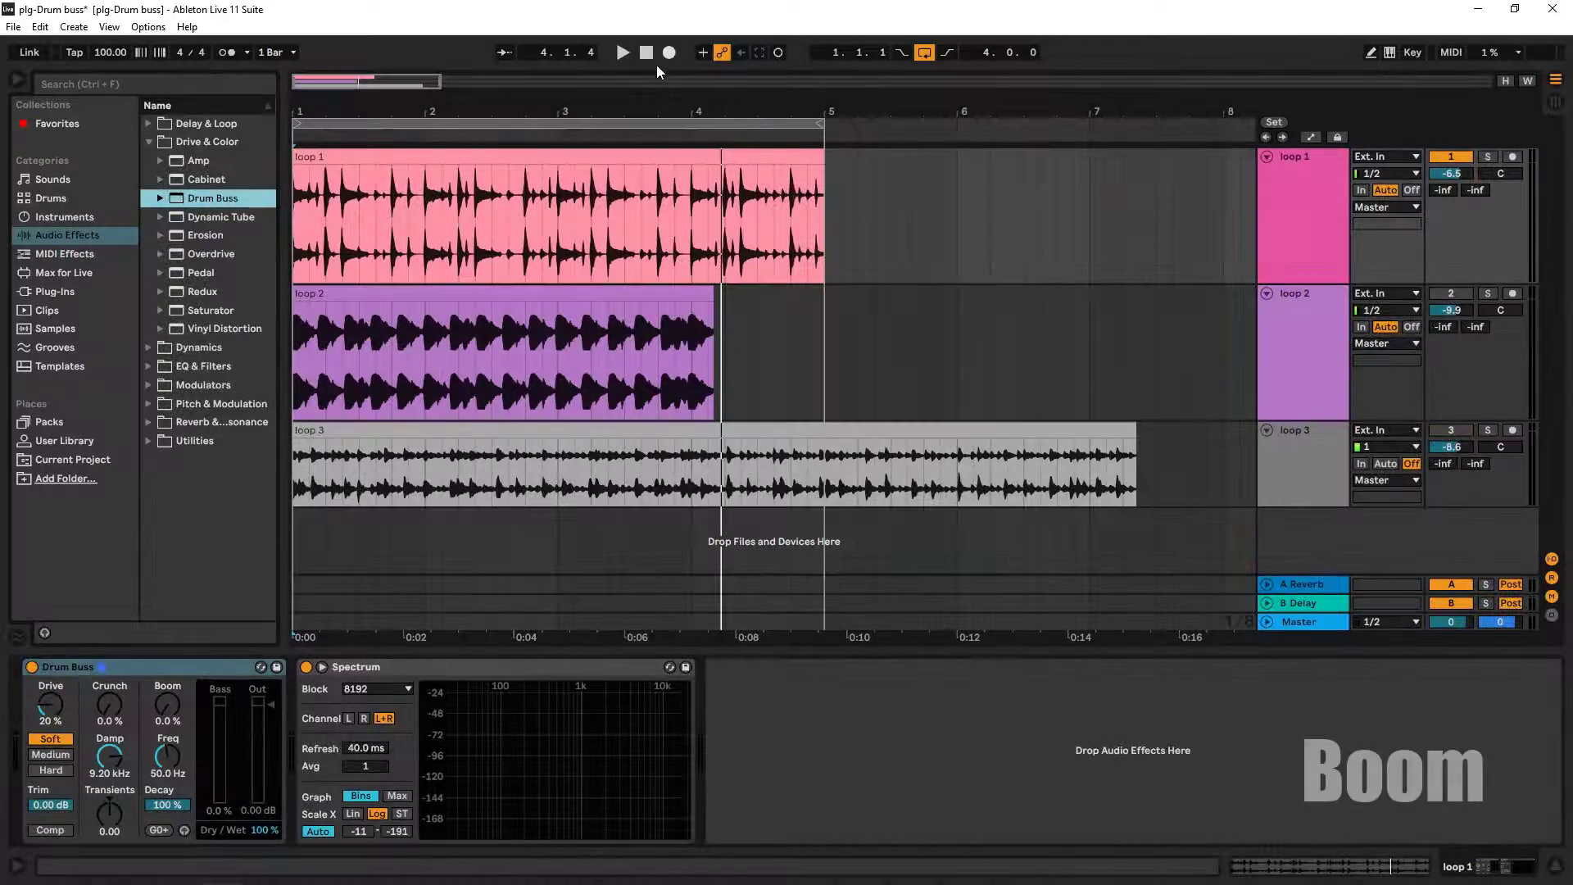
# Play loop 1, lower its Drum Buss Drive to 0%, and open Damp up to 20.0 kHz
pyautogui.click(623, 52)
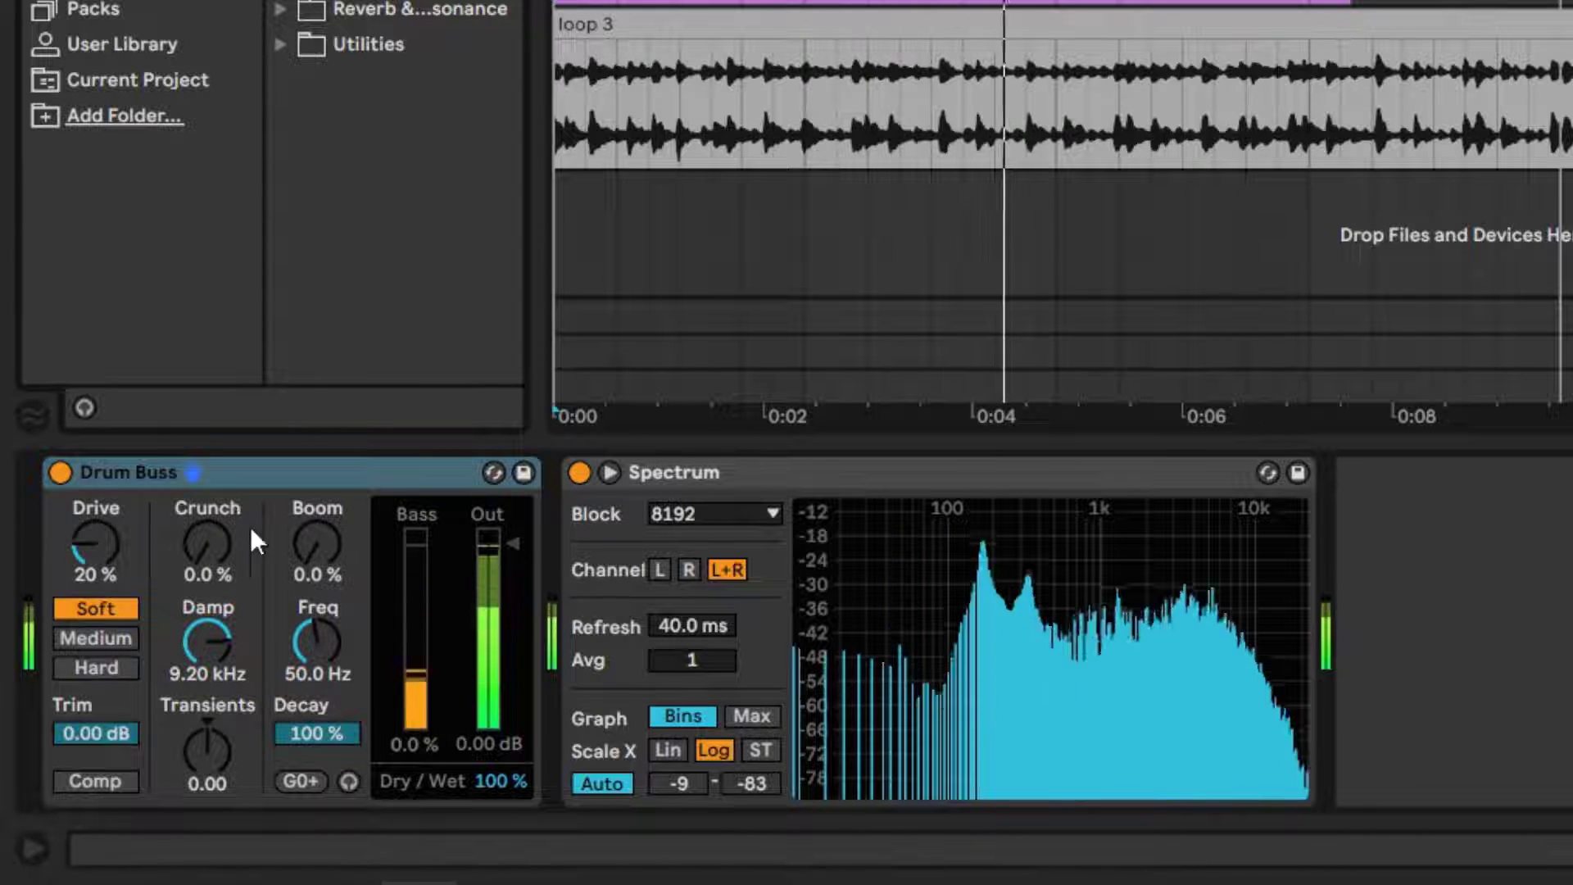
pyautogui.moveTo(102, 524); pyautogui.dragTo(101, 544)
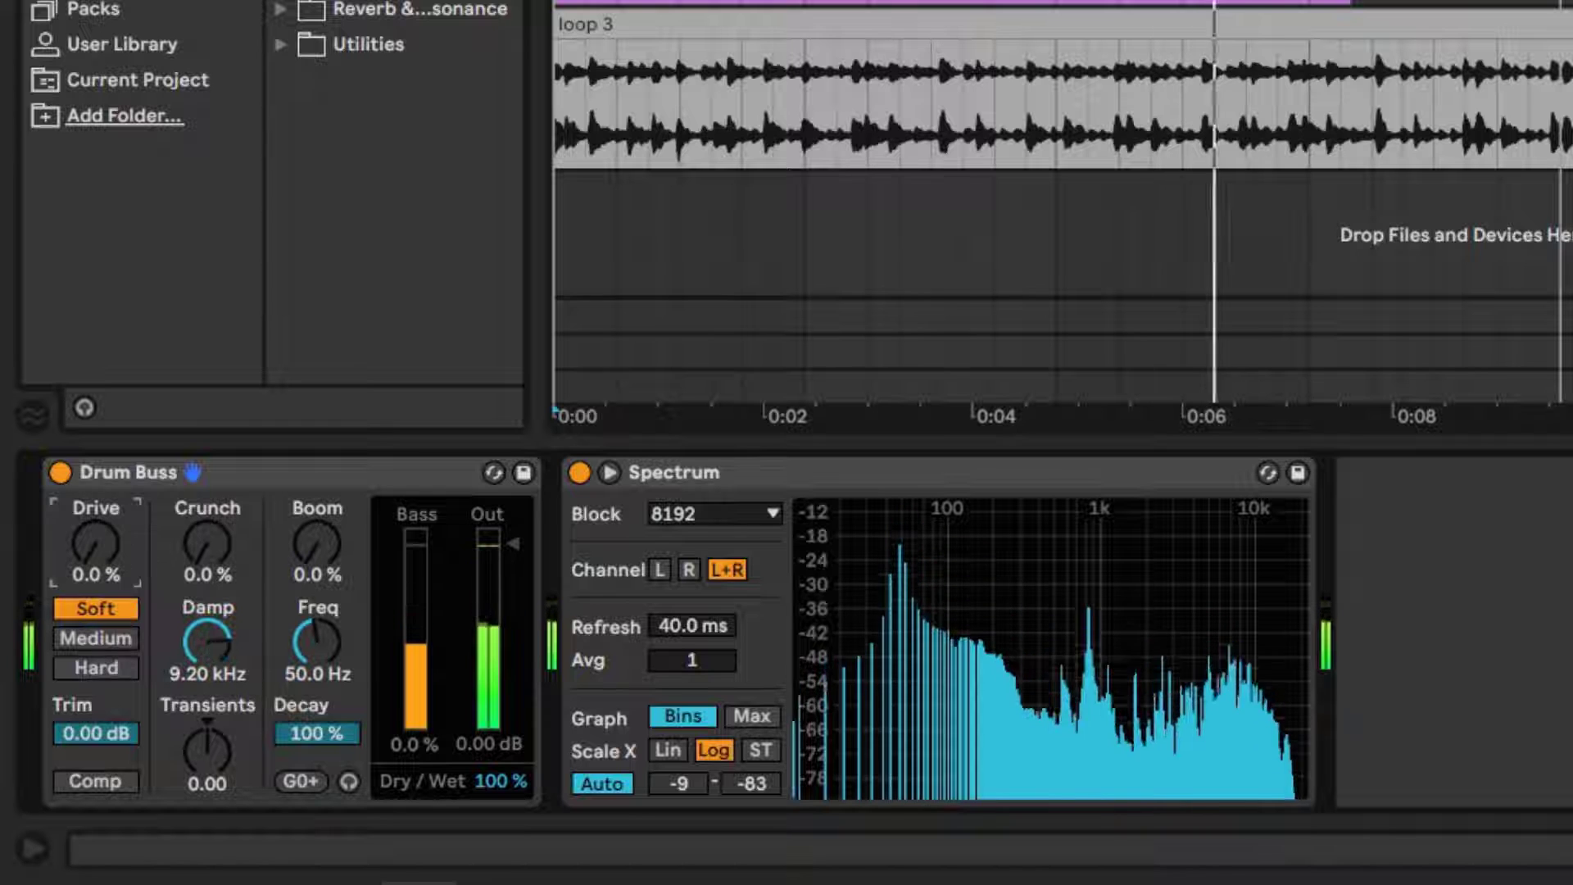
pyautogui.moveTo(208, 643); pyautogui.dragTo(215, 513)
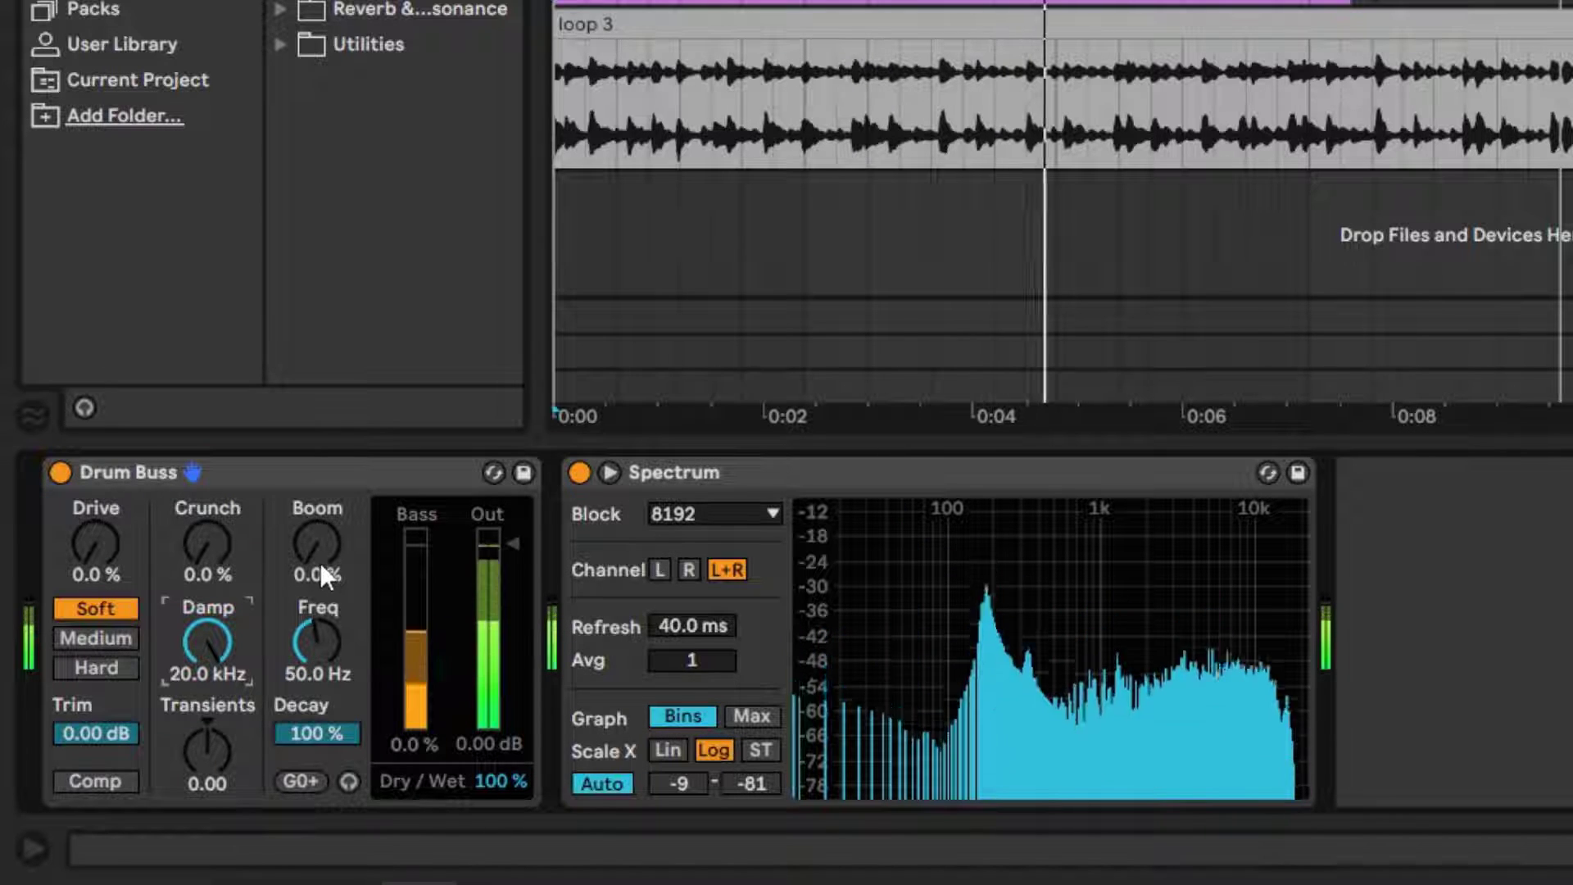
# Raise loop 1's Boom to 74%, check the mix with Dry/Wet at 100%, and reduce Boom to 48%
pyautogui.moveTo(319, 551); pyautogui.dragTo(320, 469)
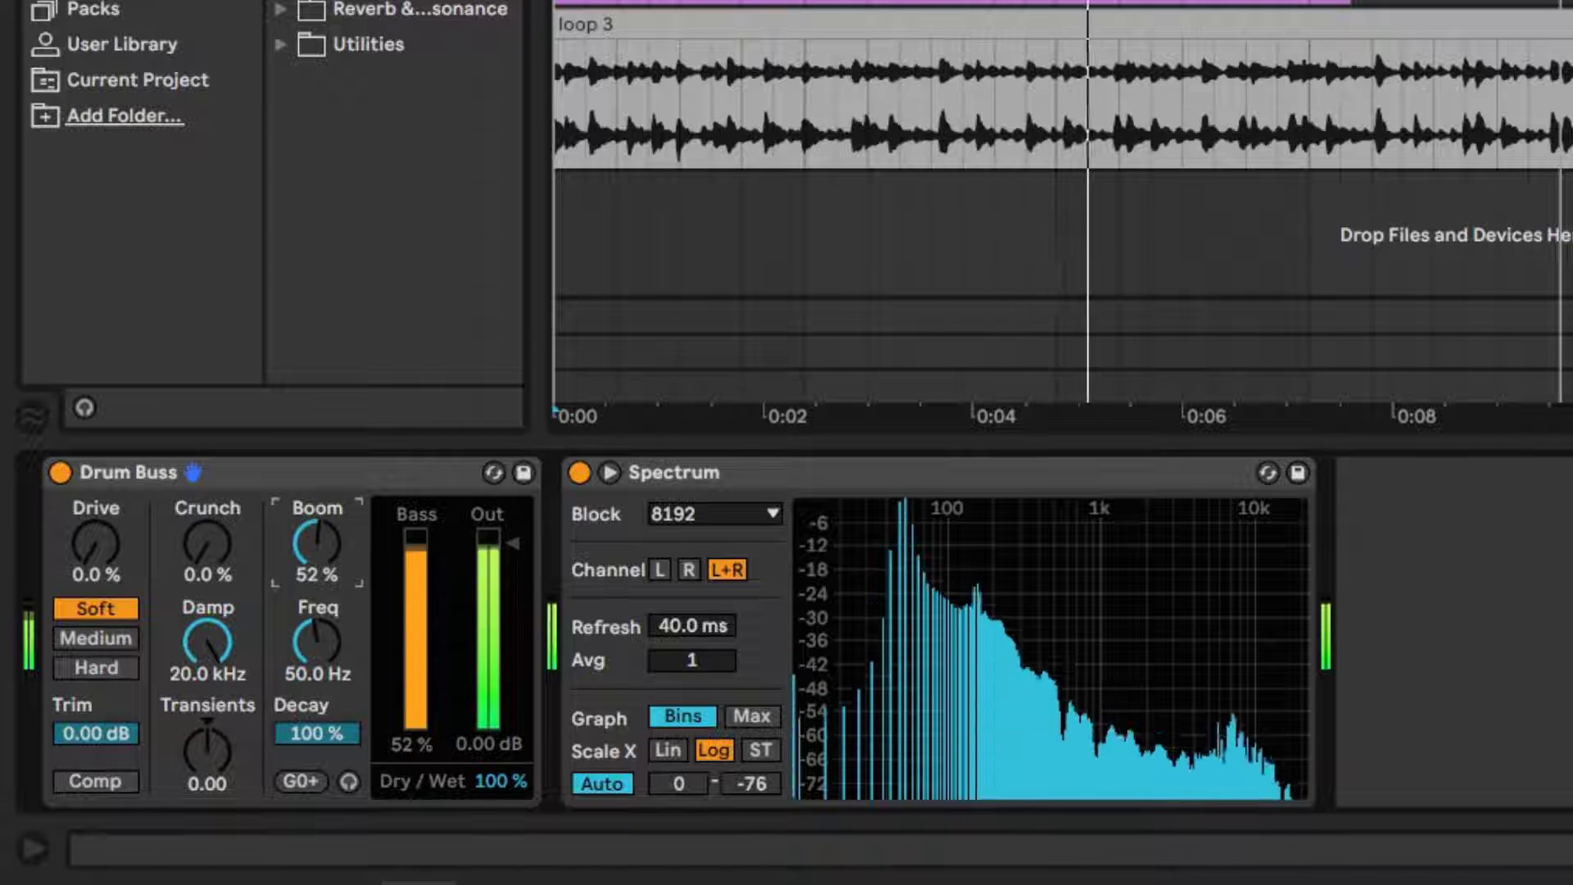
pyautogui.moveTo(320, 470); pyautogui.dragTo(319, 471)
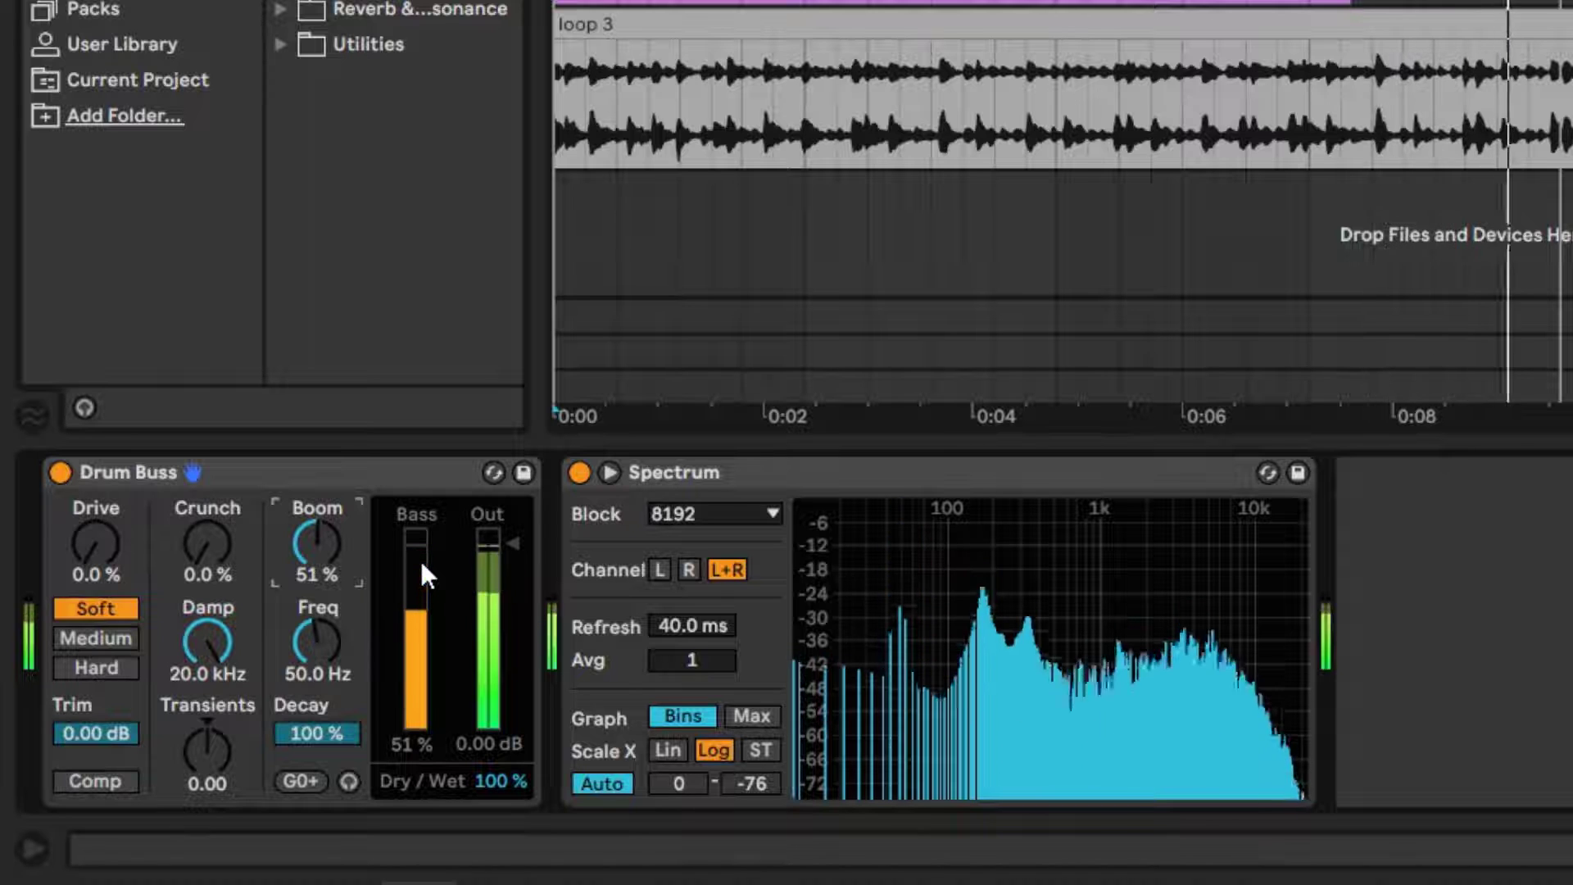
pyautogui.moveTo(317, 543); pyautogui.dragTo(317, 507)
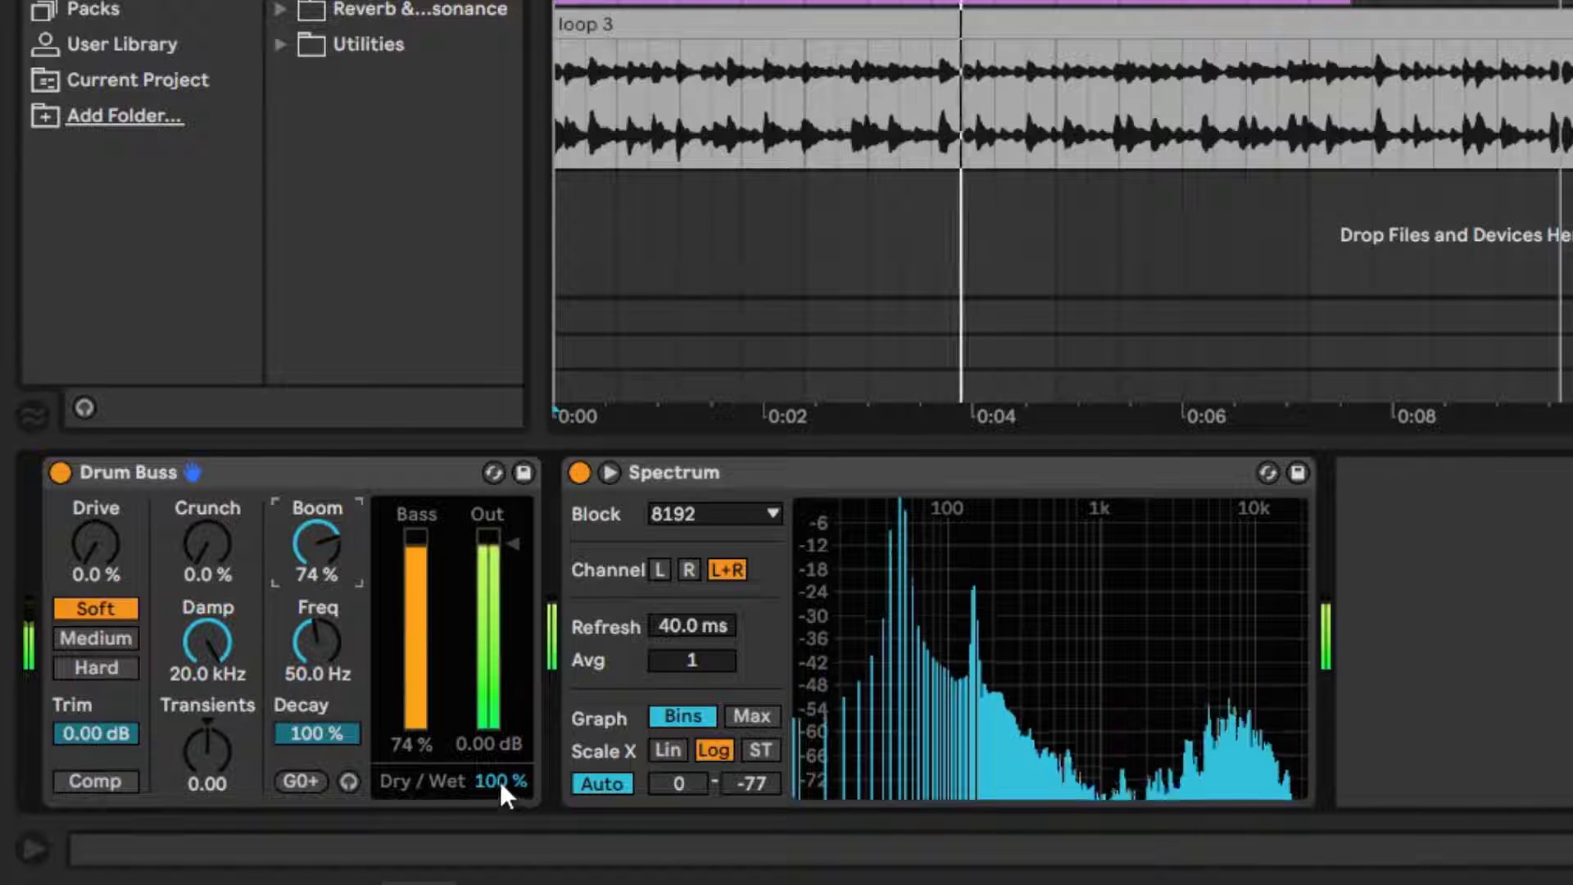
pyautogui.moveTo(499, 780)
pyautogui.mouseDown()
pyautogui.moveTo(499, 840)
pyautogui.moveTo(499, 783)
pyautogui.mouseUp()
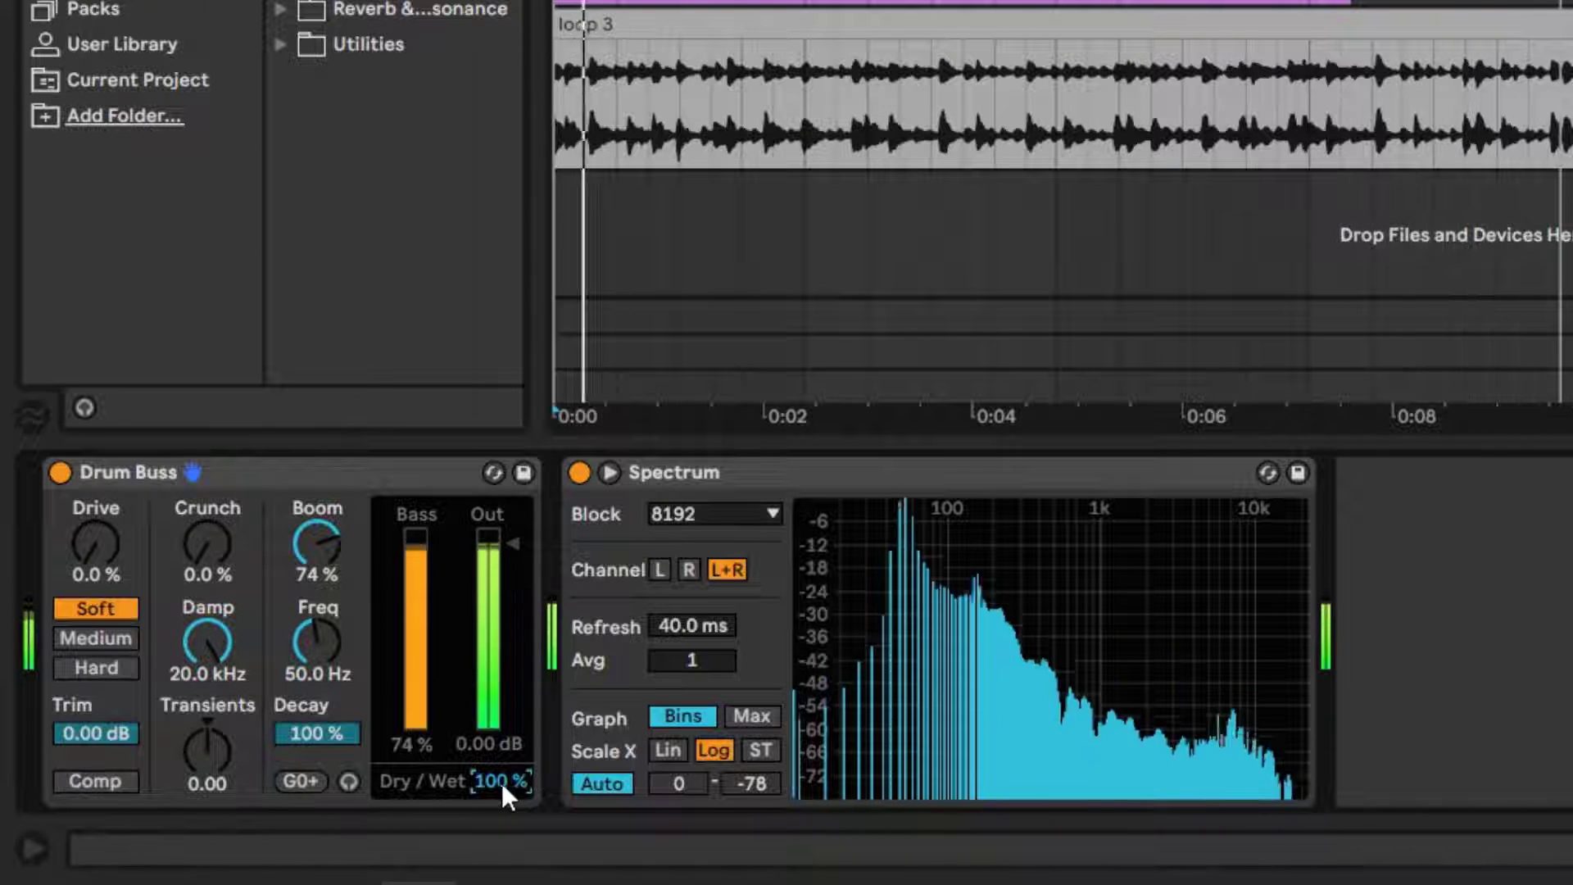
pyautogui.moveTo(316, 542)
pyautogui.mouseDown()
pyautogui.moveTo(316, 570)
pyautogui.moveTo(313, 548)
pyautogui.mouseUp()
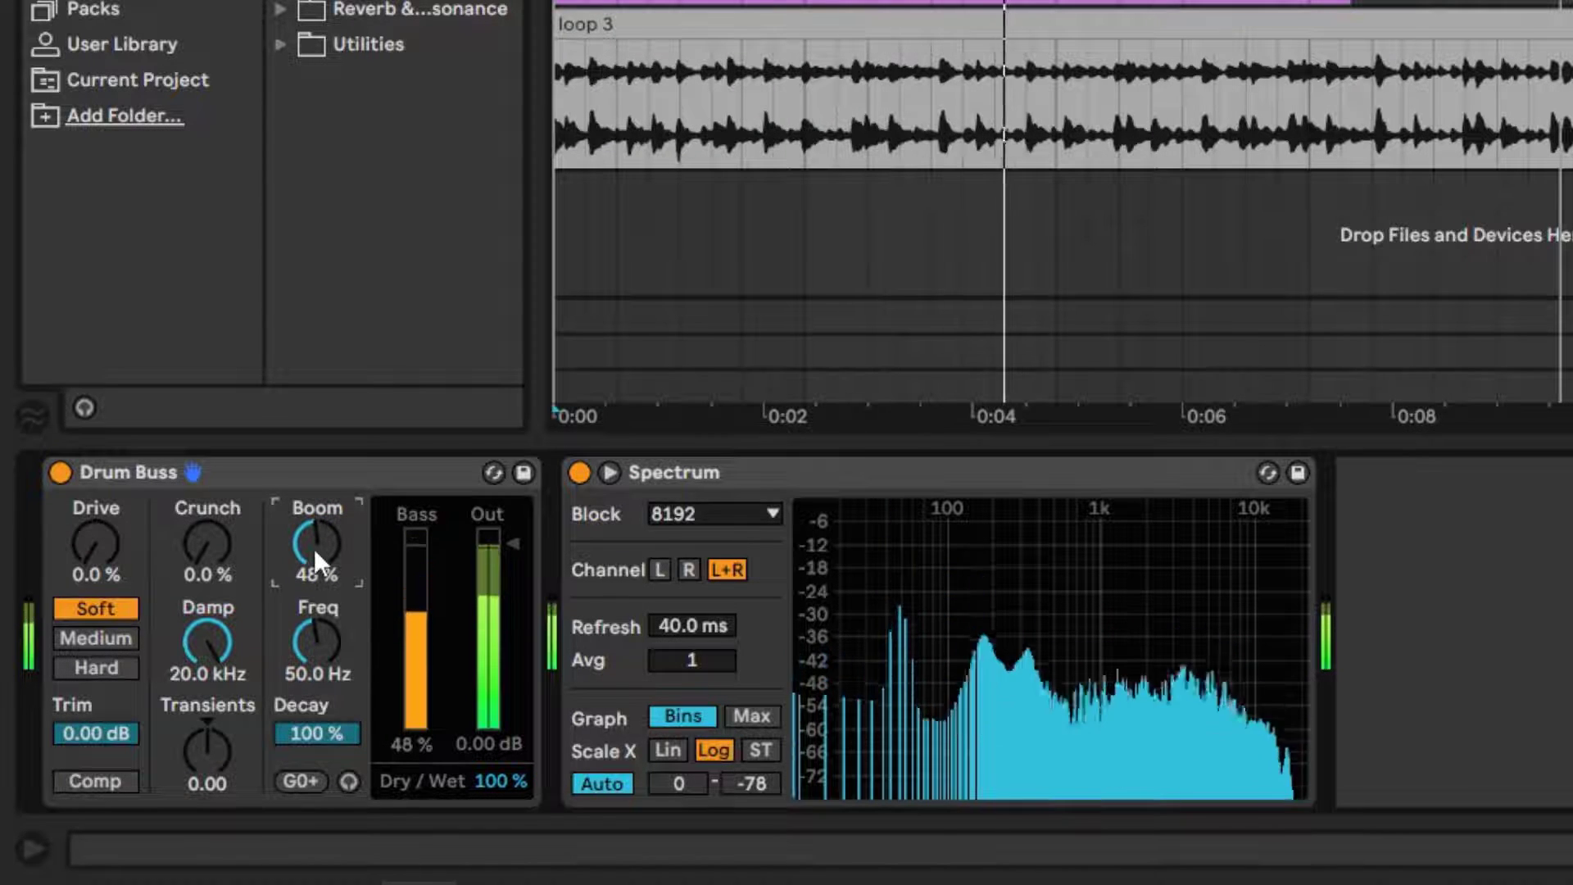
# Audition the Boom signal in isolation during playback, raise Boom to 55%, keep Freq at 50.0 Hz, and increase Boom to 67%
pyautogui.click(349, 782)
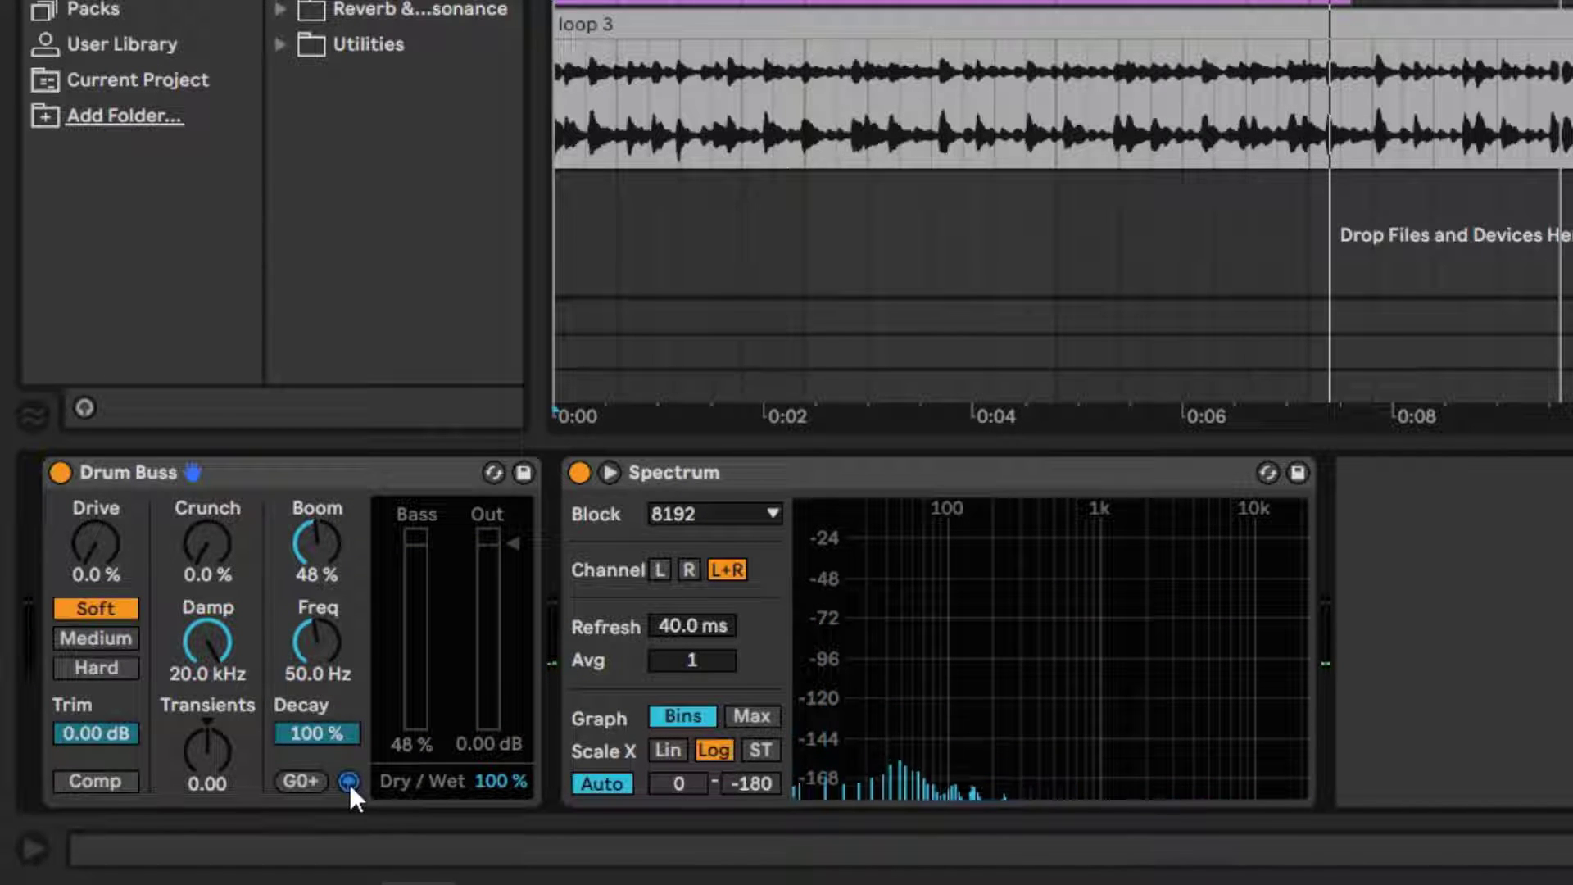
pyautogui.press('space')
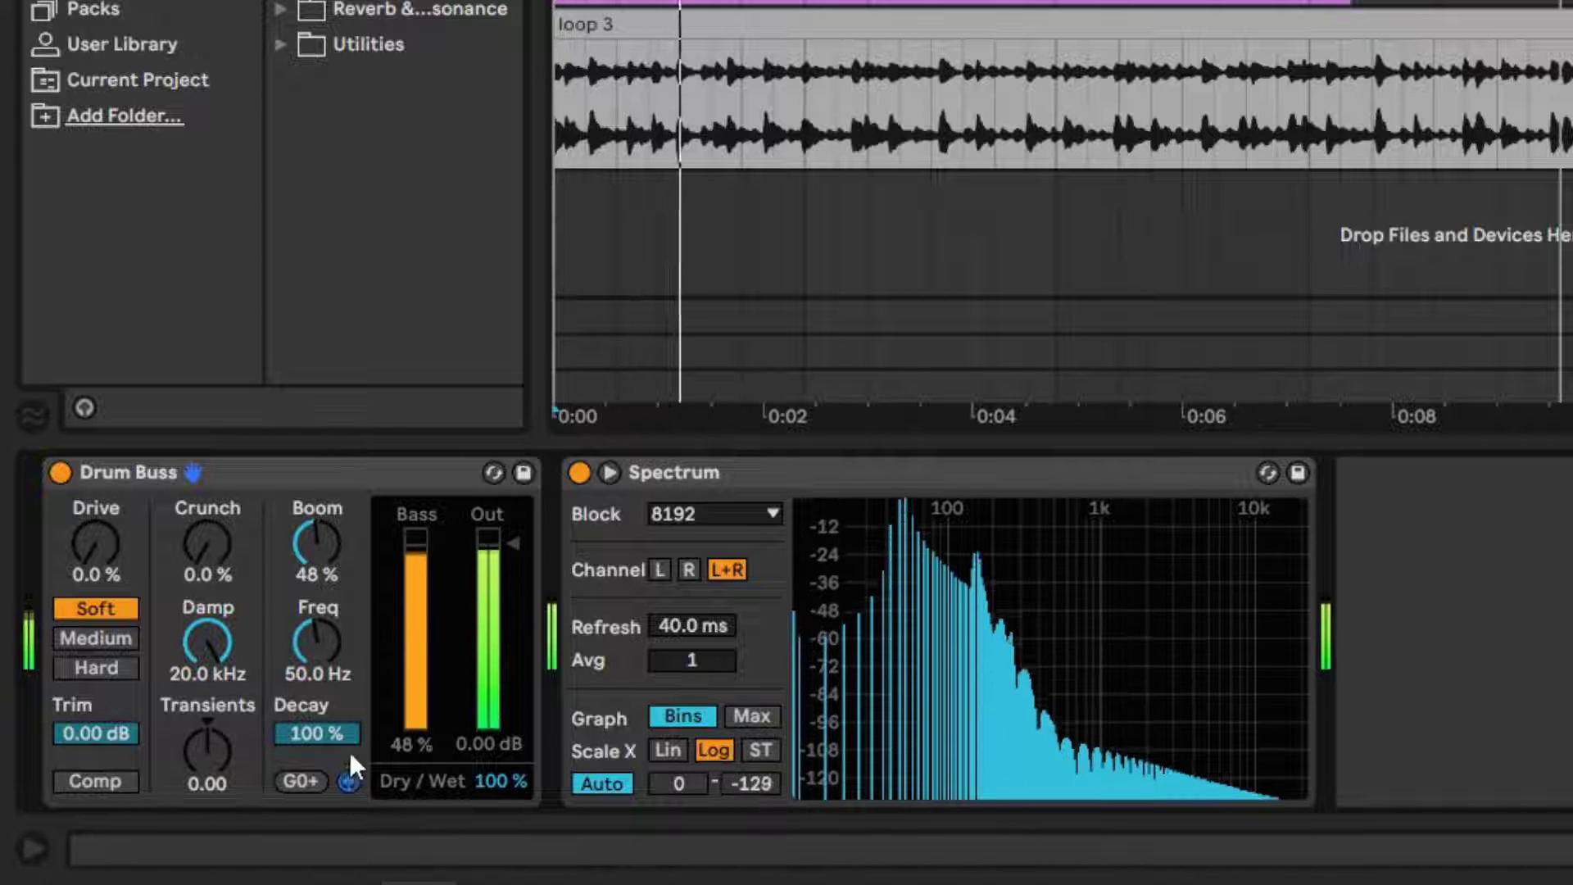
pyautogui.moveTo(324, 583); pyautogui.dragTo(324, 565)
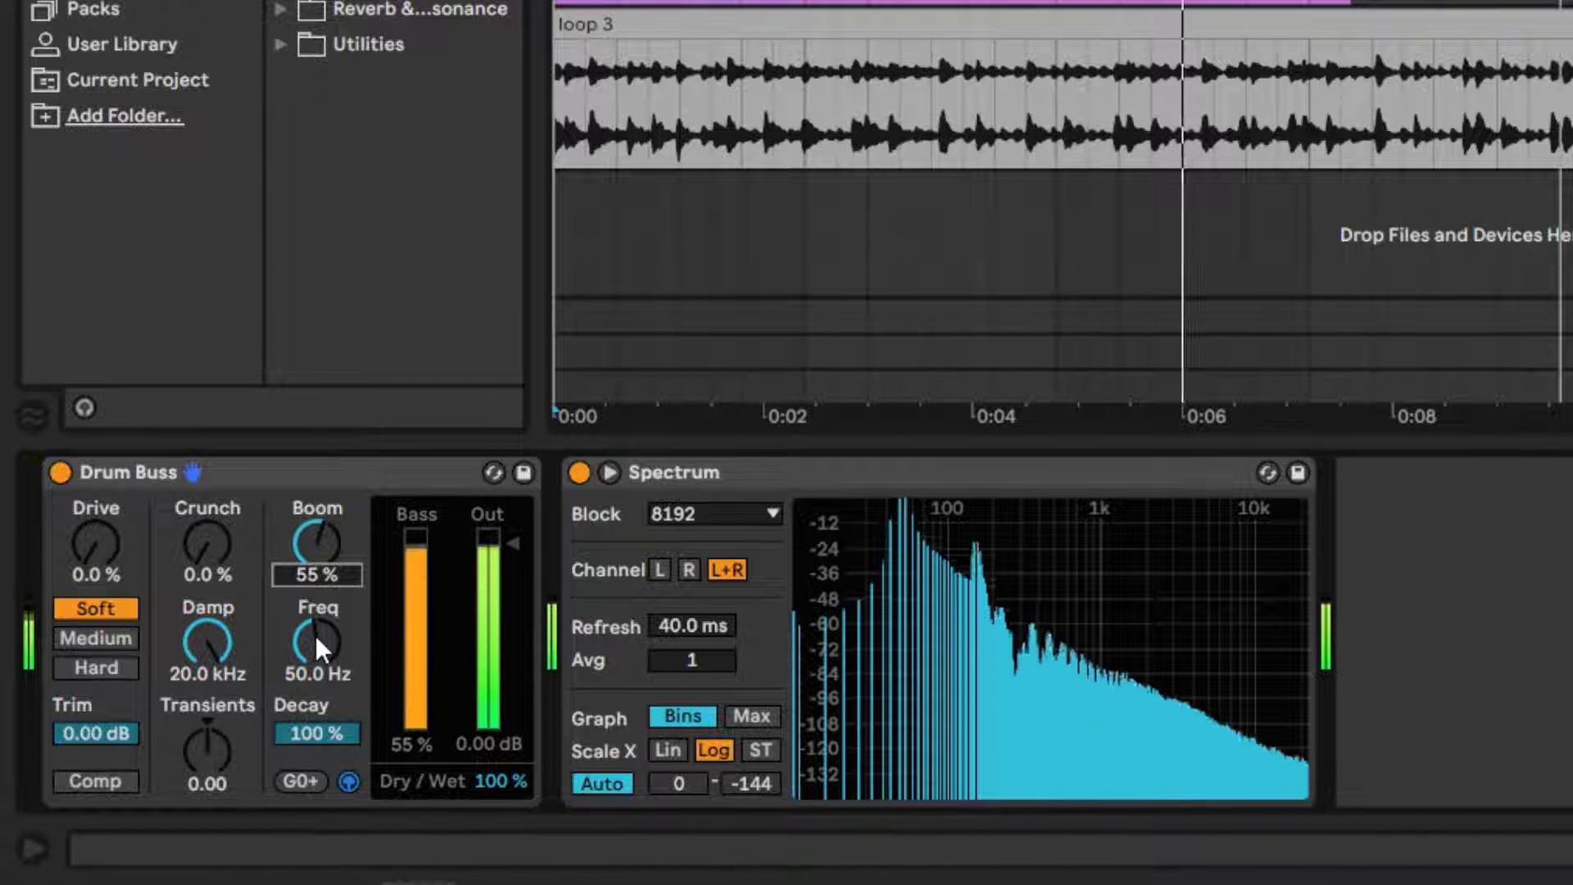
pyautogui.moveTo(316, 636)
pyautogui.mouseDown()
pyautogui.moveTo(316, 701)
pyautogui.moveTo(316, 614)
pyautogui.moveTo(316, 636)
pyautogui.mouseUp()
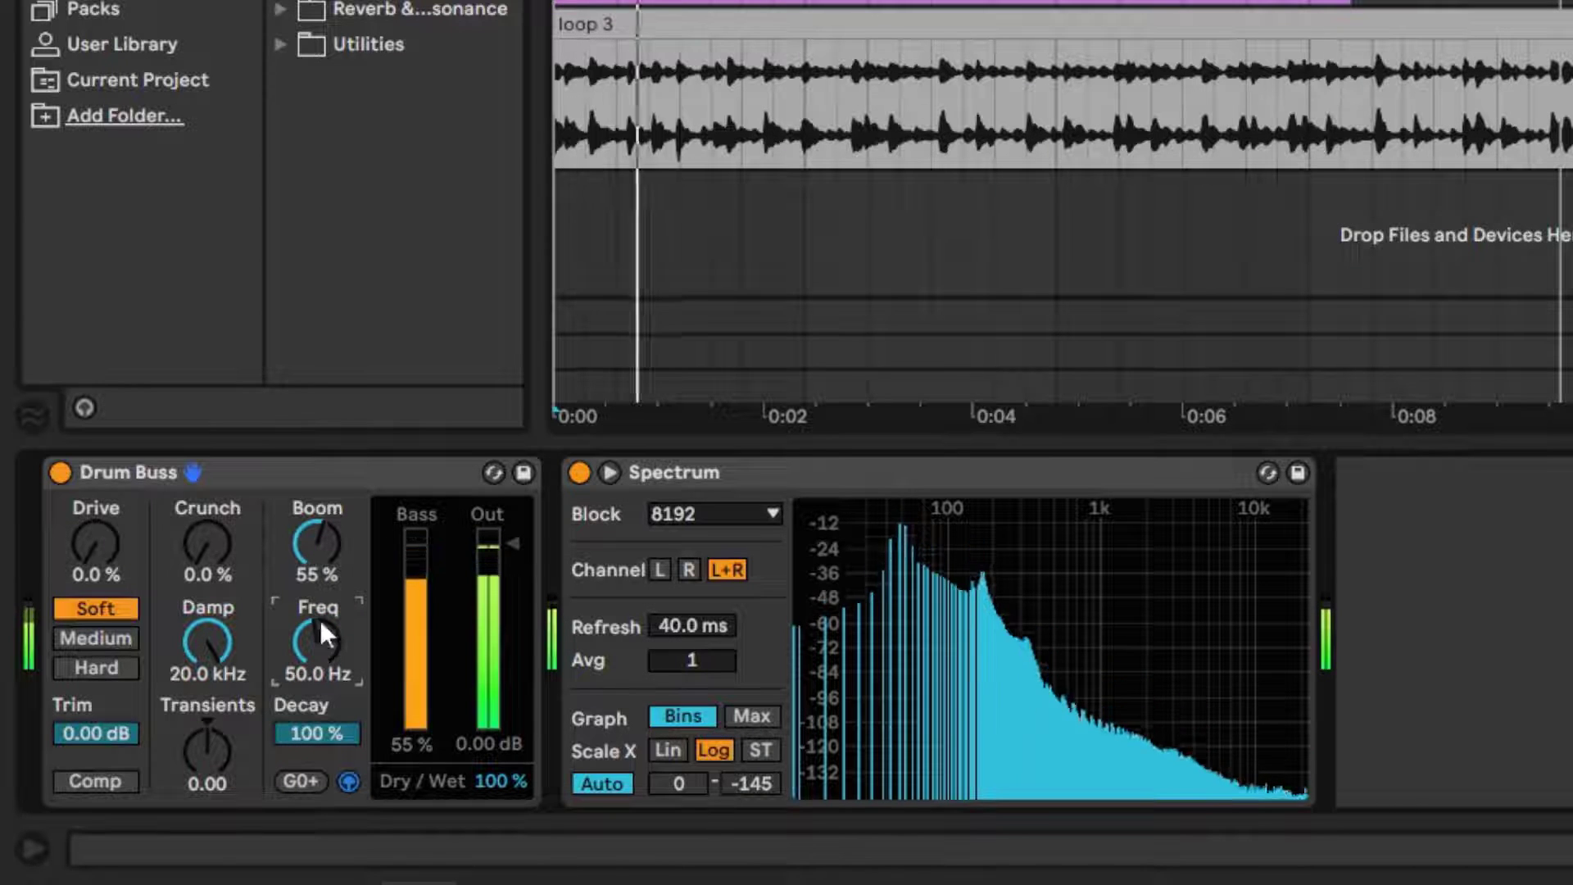
pyautogui.moveTo(328, 554); pyautogui.dragTo(328, 547)
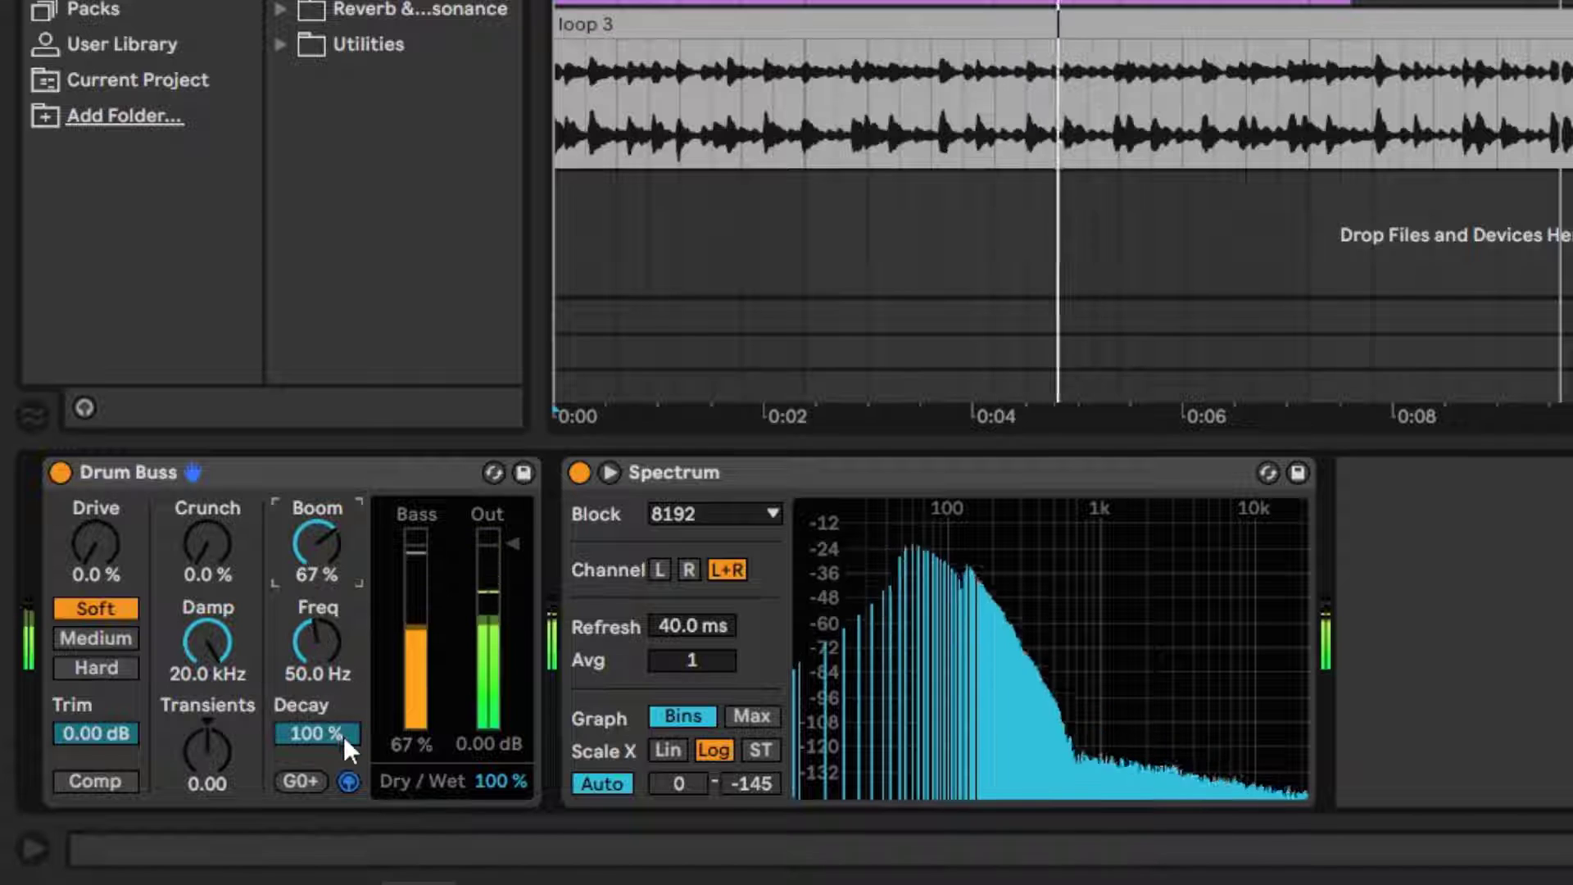
# Compare the isolated Boom with Decay at 0% and 100%, and settle Decay at 51%
pyautogui.moveTo(337, 732); pyautogui.dragTo(337, 773)
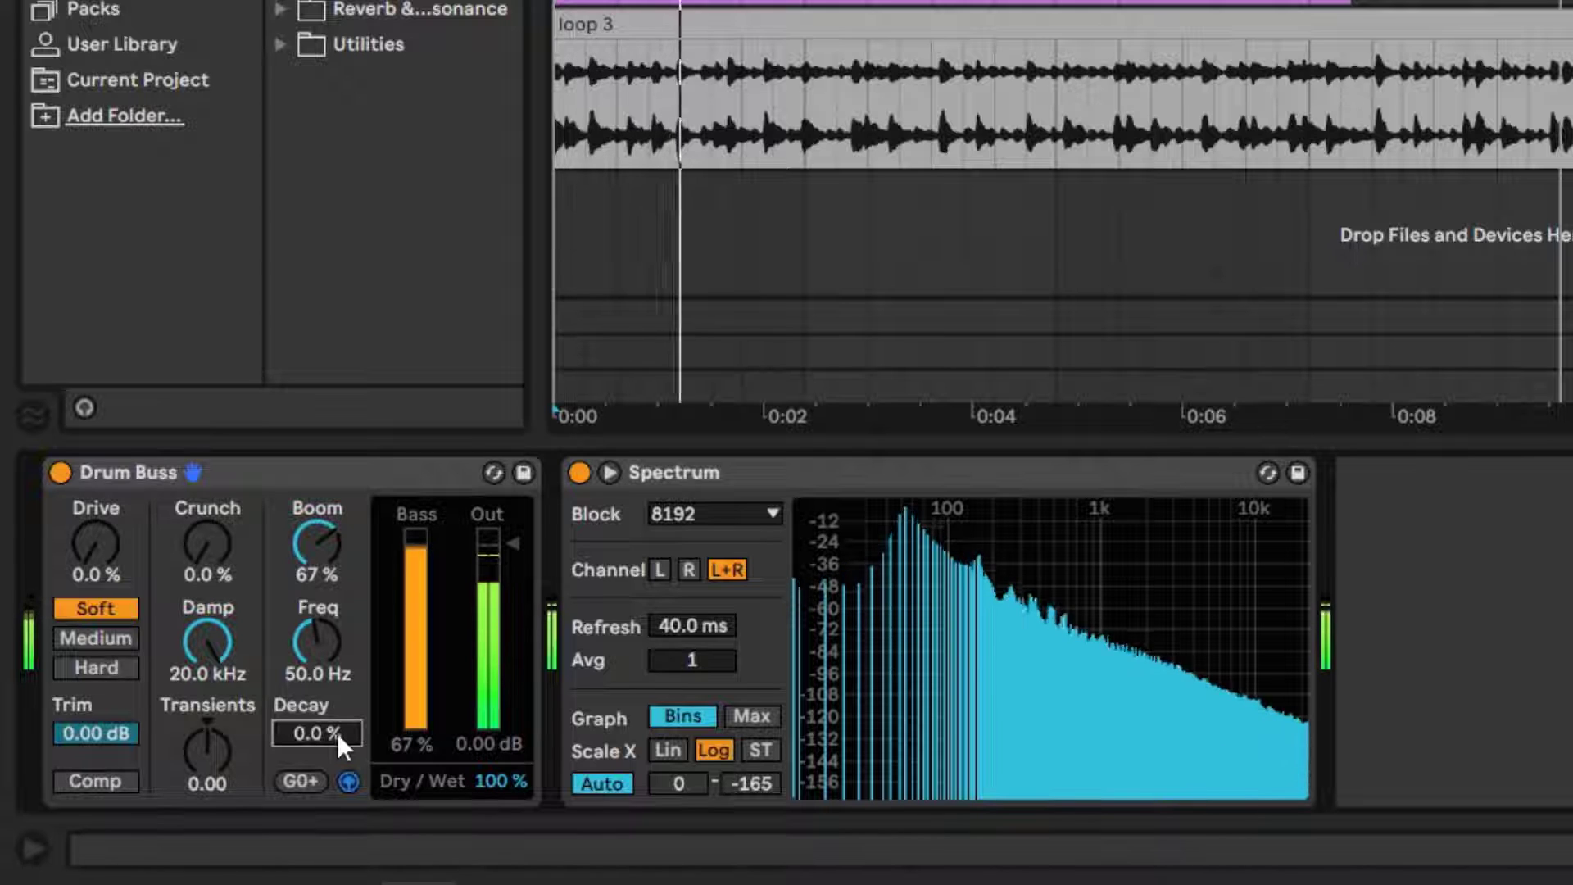
pyautogui.moveTo(337, 733); pyautogui.dragTo(337, 647)
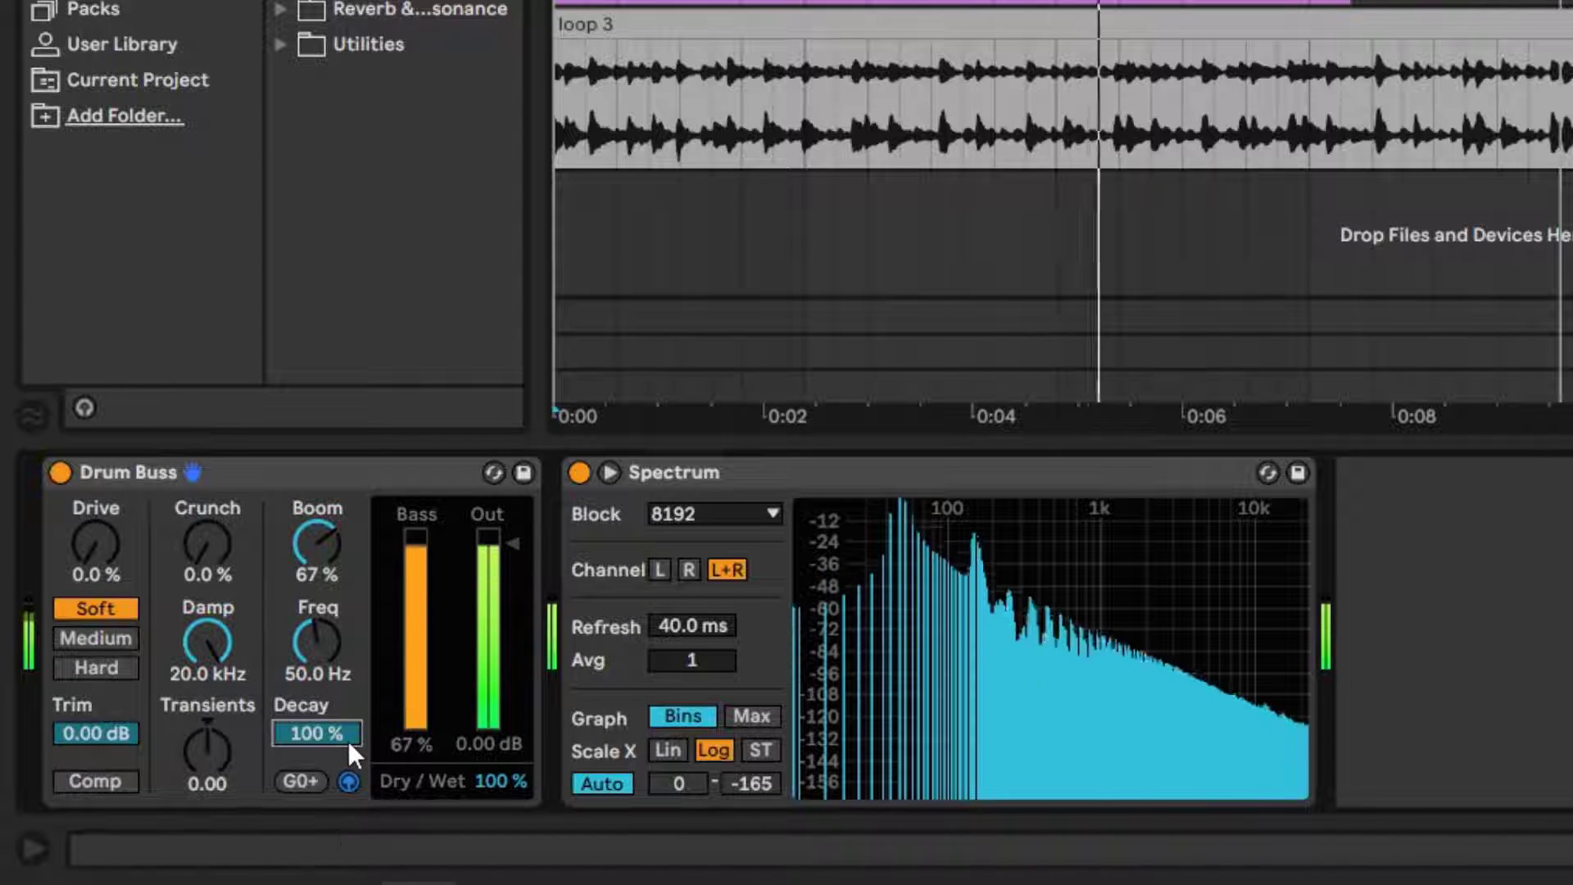
pyautogui.moveTo(336, 734); pyautogui.dragTo(336, 773)
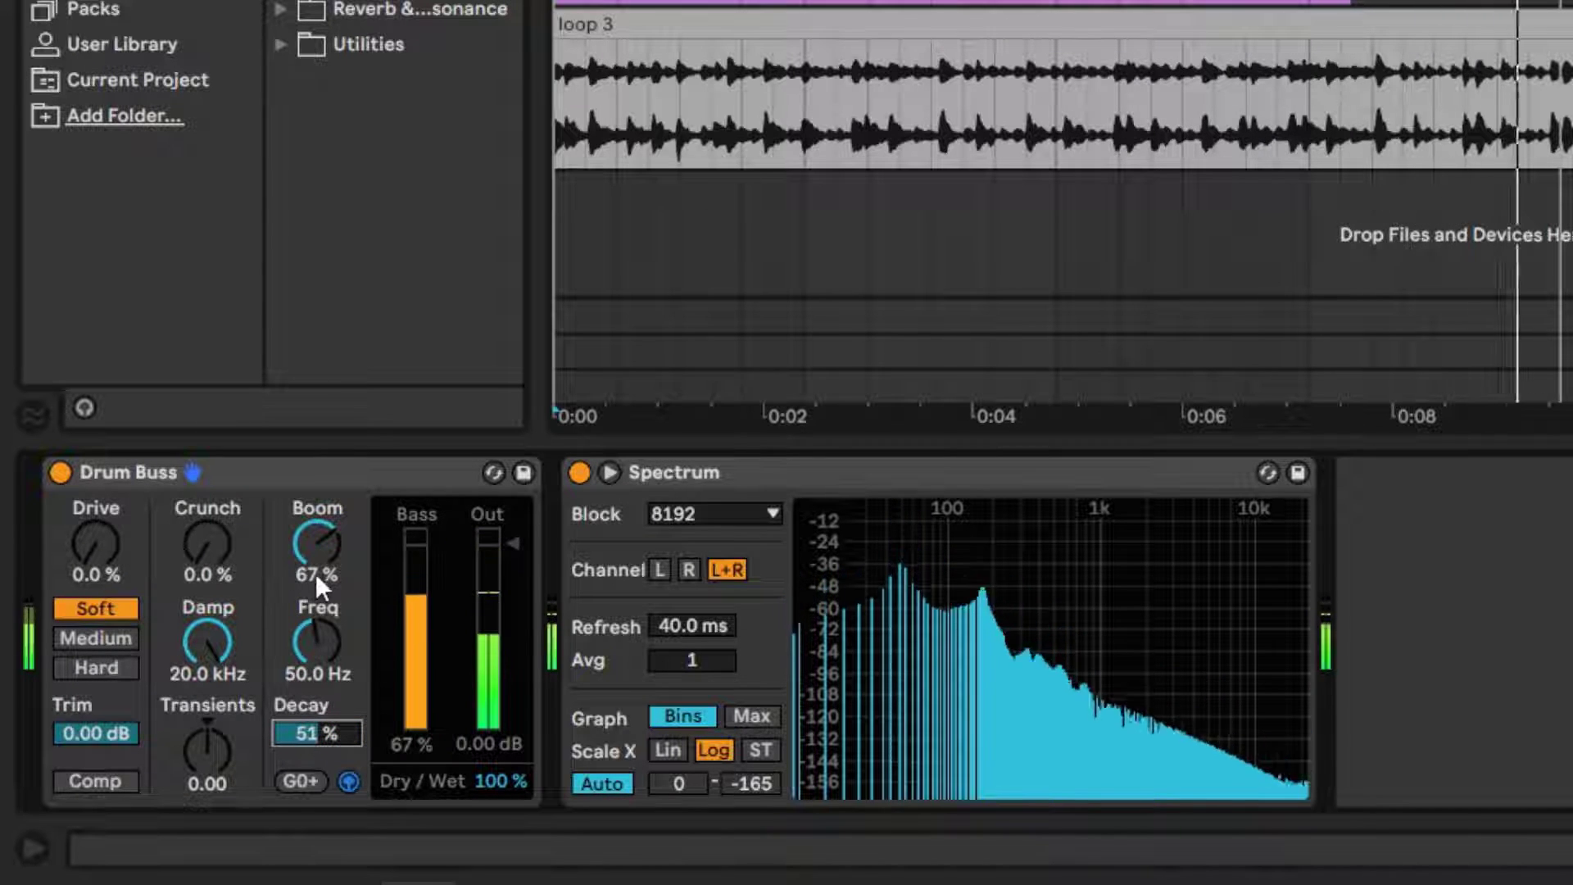
# Turn off the Boom audition and set Boom to 31%, Freq to 52.0 Hz and Decay to 44%
pyautogui.moveTo(316, 552); pyautogui.dragTo(316, 587)
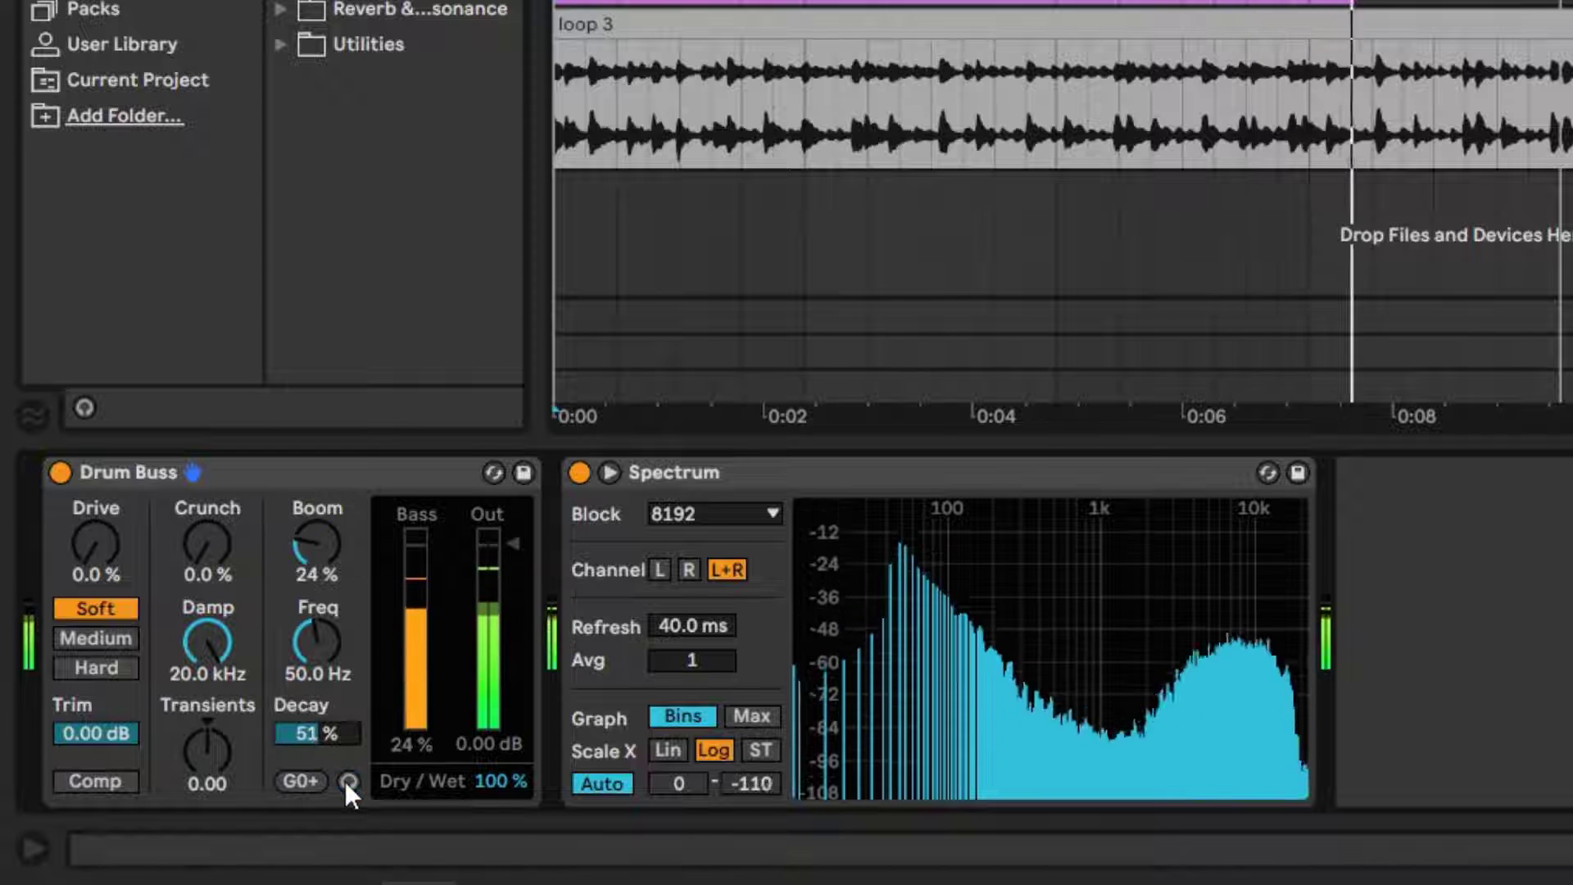
pyautogui.moveTo(318, 565); pyautogui.dragTo(326, 583)
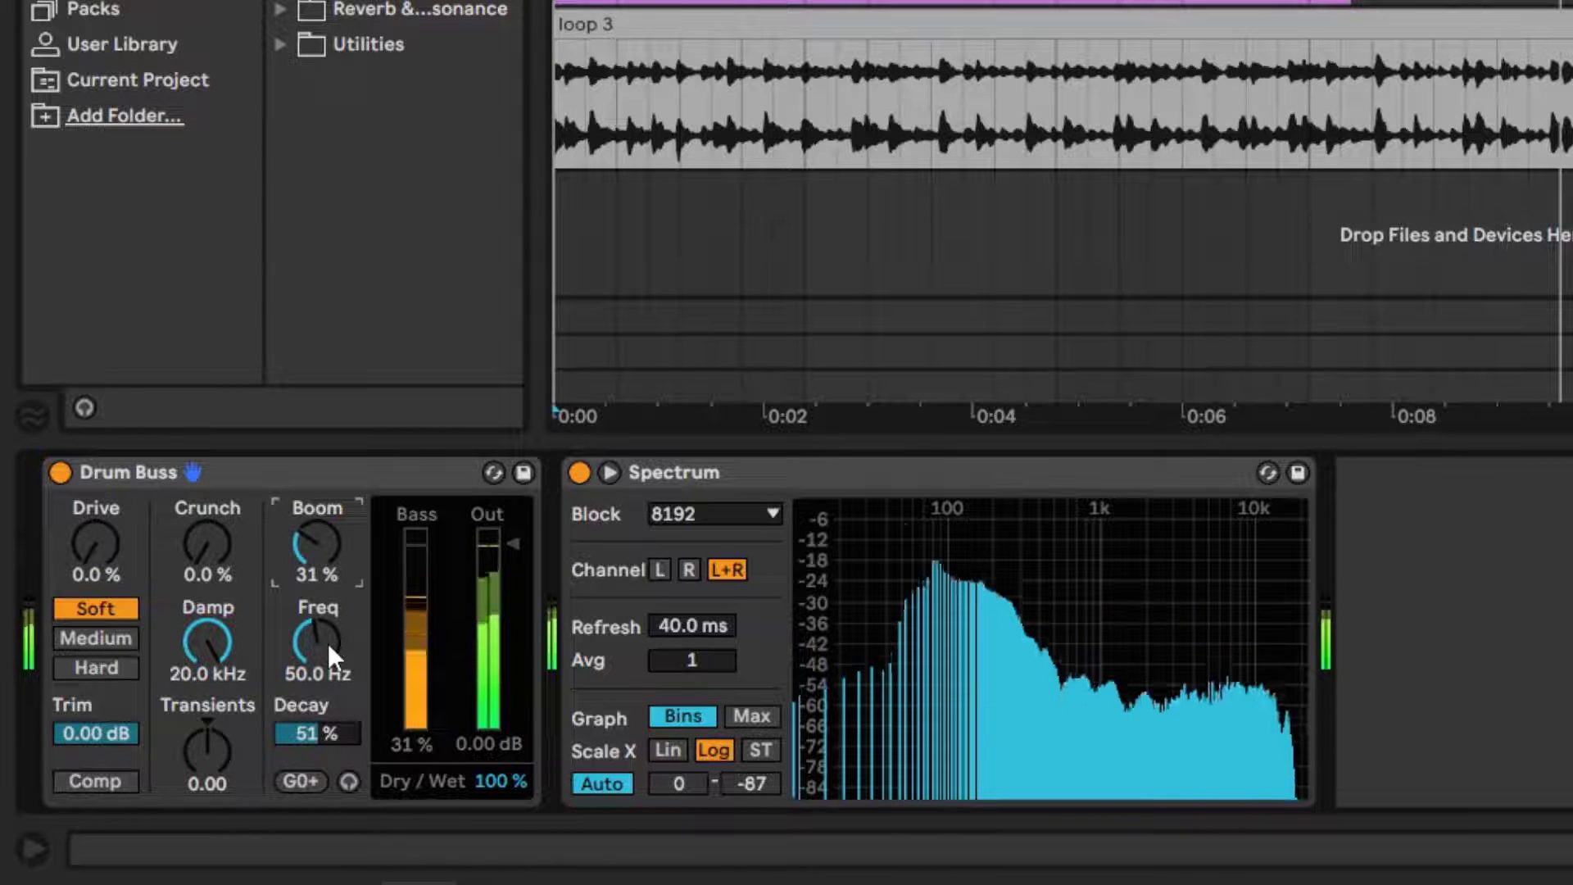
pyautogui.moveTo(327, 642); pyautogui.dragTo(328, 633)
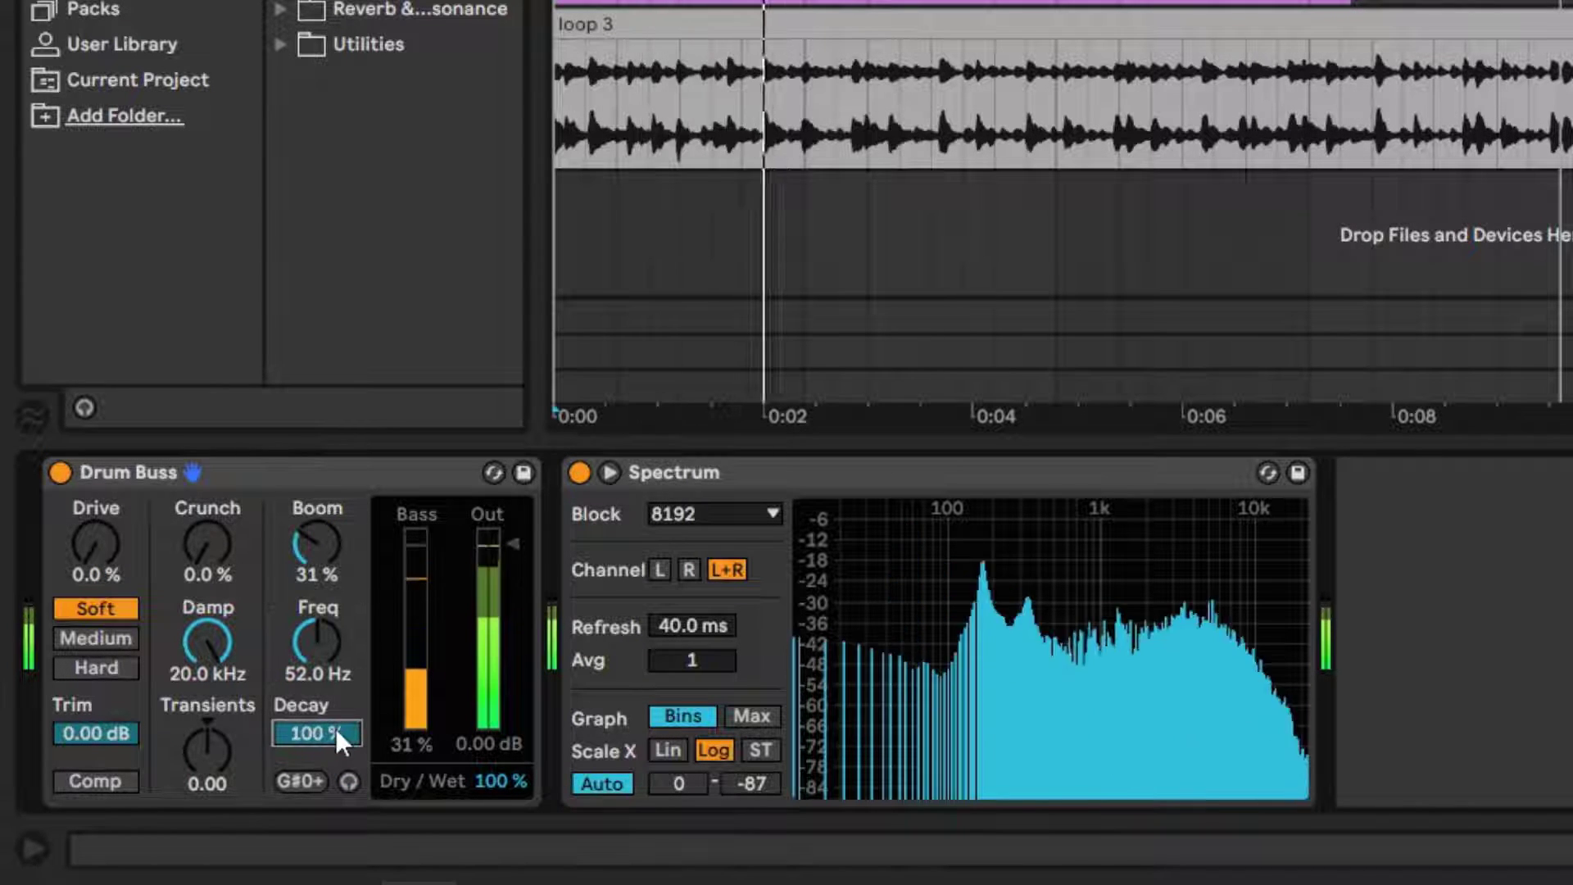
pyautogui.moveTo(335, 727)
pyautogui.mouseDown()
pyautogui.moveTo(336, 705)
pyautogui.moveTo(336, 733)
pyautogui.mouseUp()
# Set Crunch and Drive to 21%, enable the compressor, lower the output gain to -4.78 dB, and raise Transients to 0.24
pyautogui.moveTo(208, 545); pyautogui.dragTo(207, 528)
pyautogui.click(94, 780)
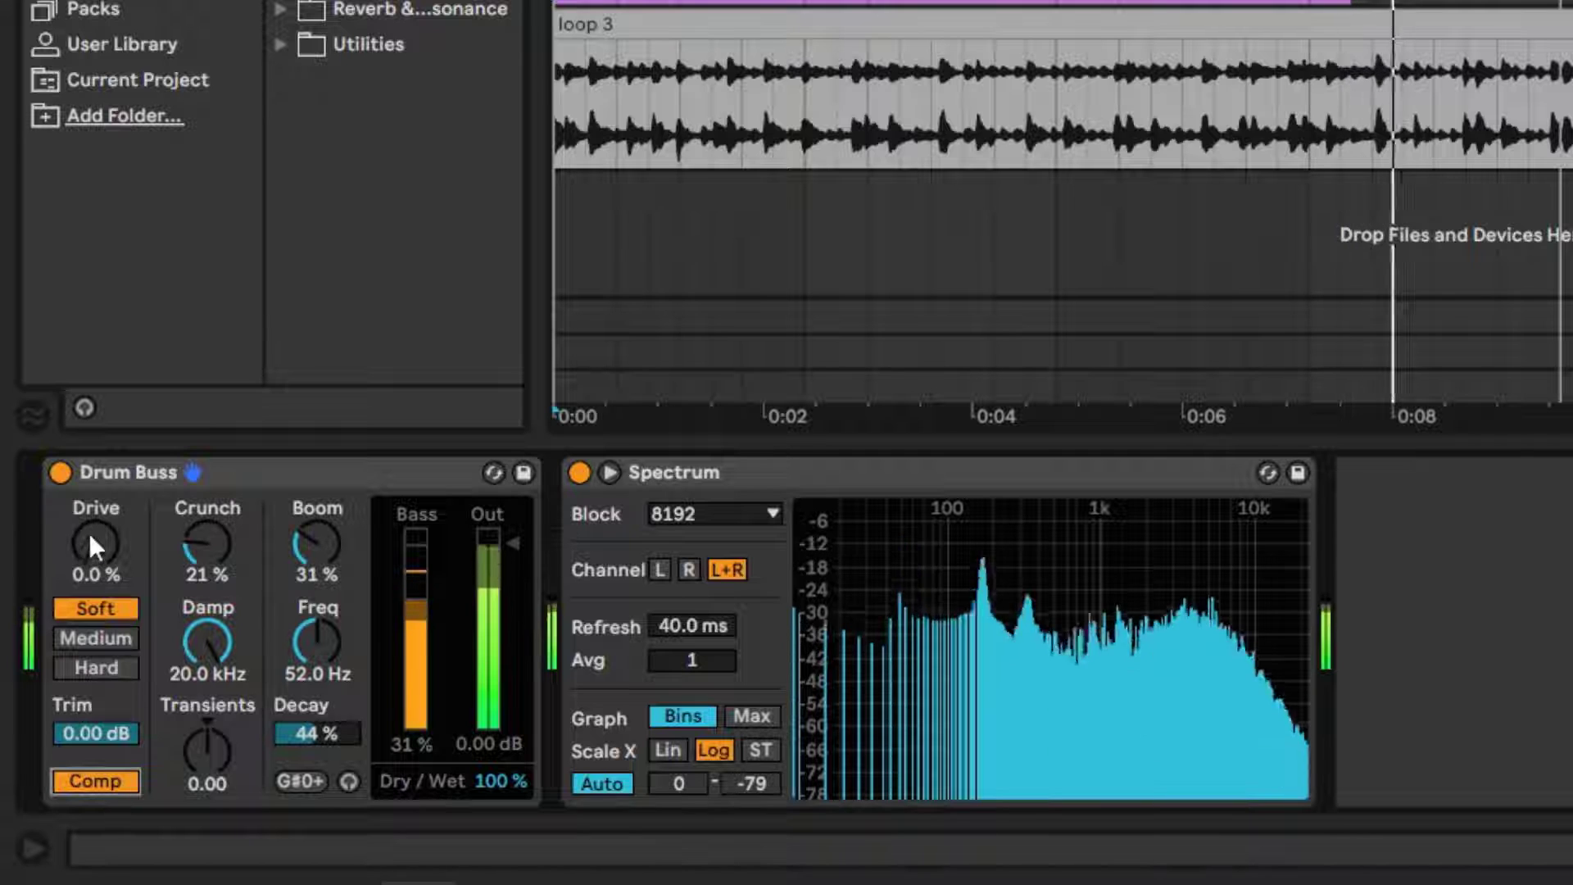
pyautogui.moveTo(89, 532); pyautogui.dragTo(89, 515)
pyautogui.moveTo(512, 537); pyautogui.dragTo(513, 563)
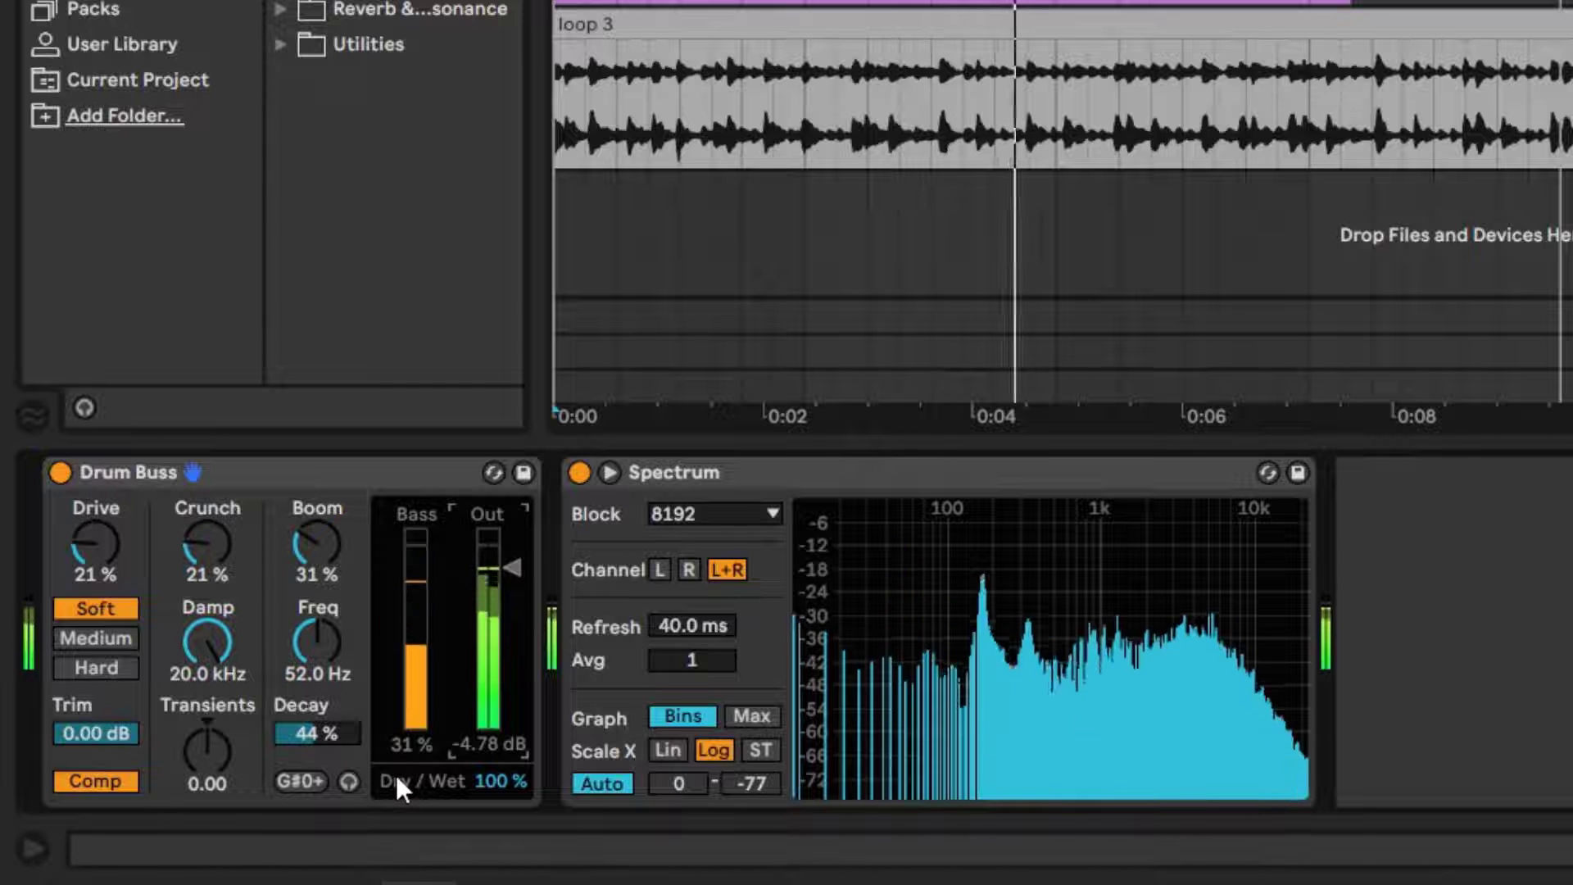
pyautogui.moveTo(206, 750); pyautogui.dragTo(206, 734)
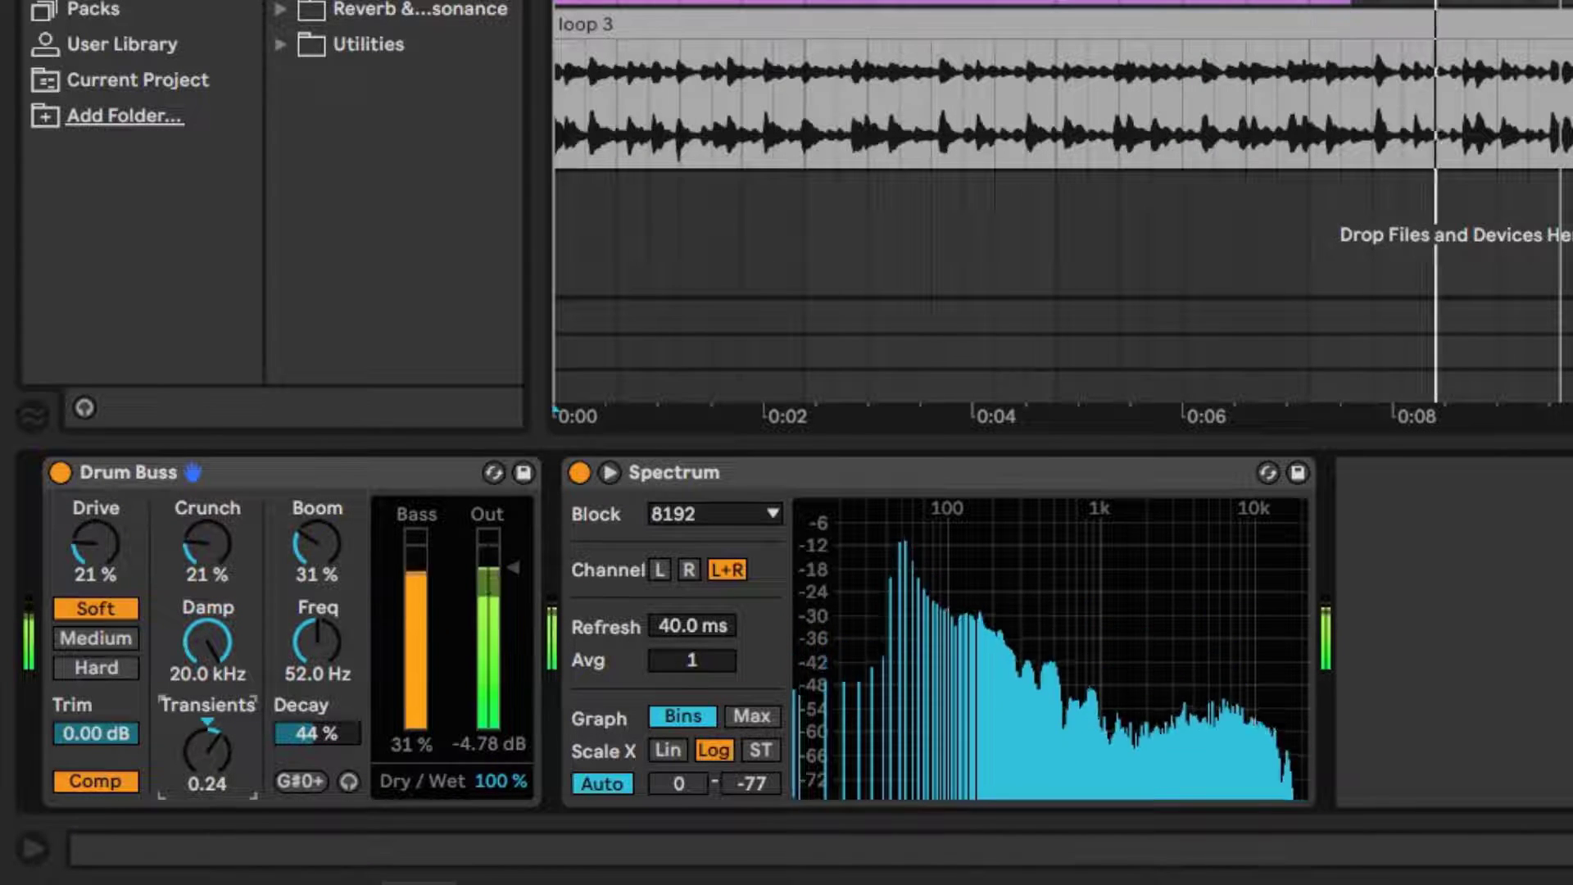
# Set Dry/Wet to 71% and output gain to -6.63 dB, compare loop 1 with Drum Buss bypassed and active, and stop playback
pyautogui.moveTo(523, 778); pyautogui.dragTo(522, 803)
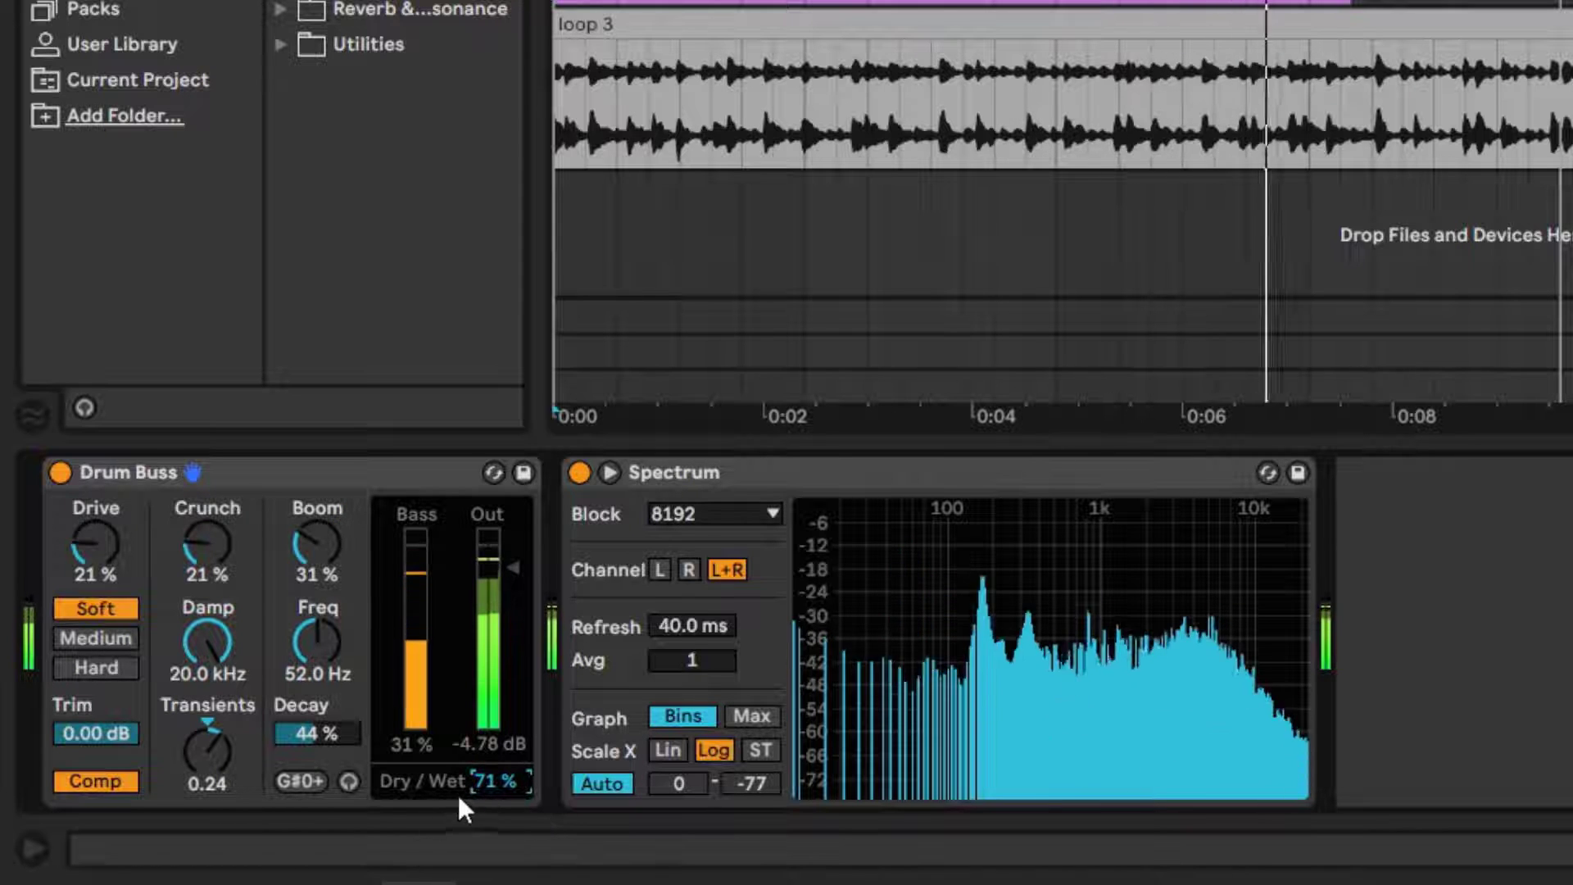
pyautogui.click(59, 473)
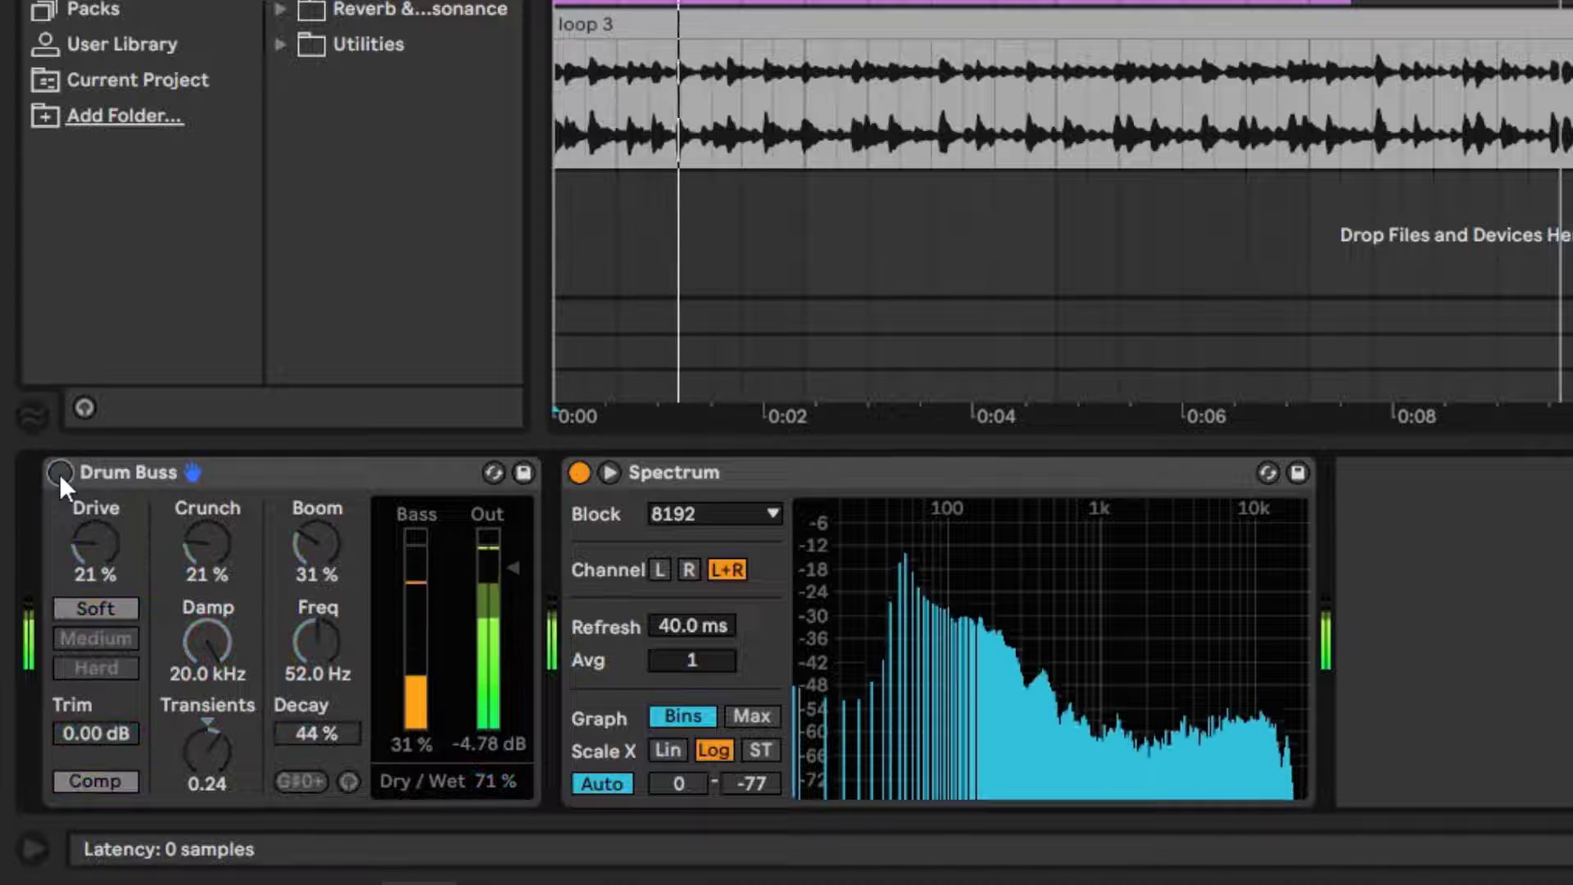
pyautogui.click(59, 473)
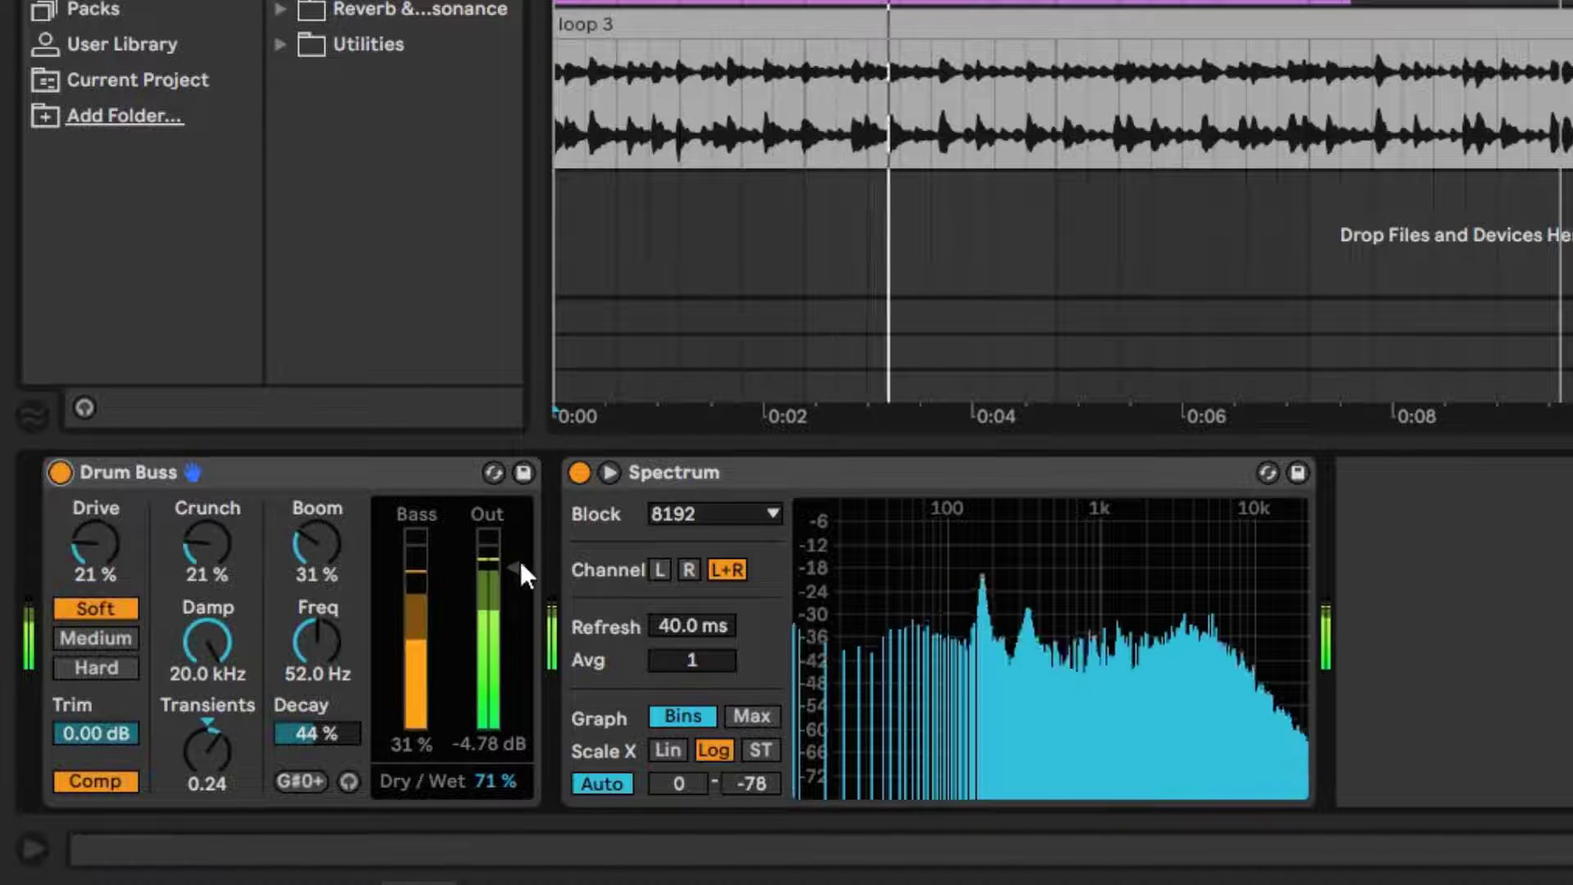
pyautogui.moveTo(522, 566); pyautogui.dragTo(523, 583)
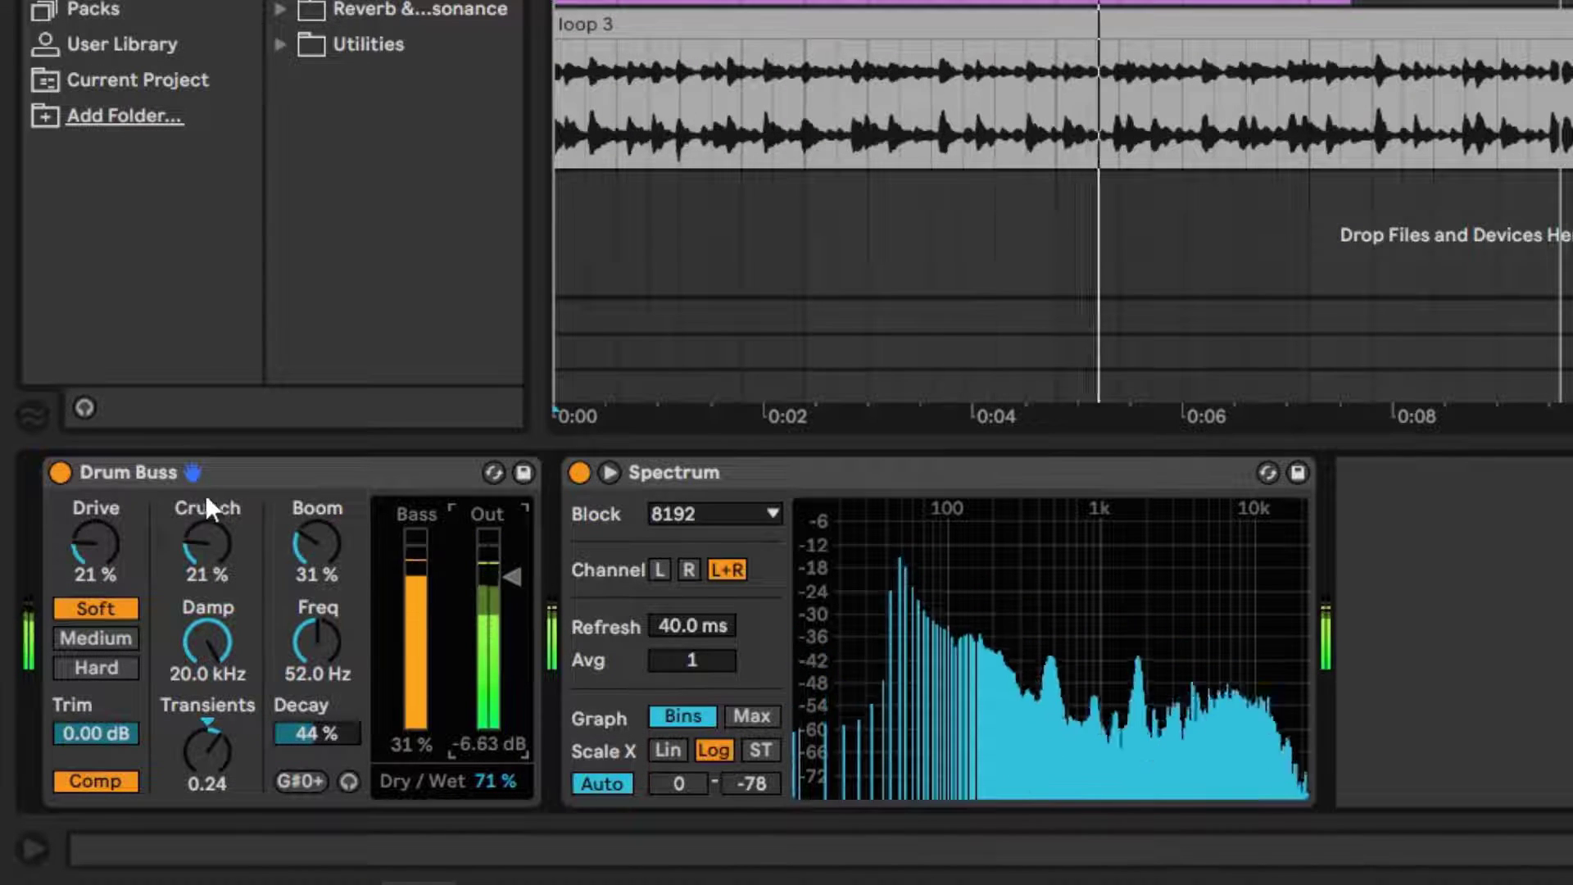
pyautogui.click(59, 474)
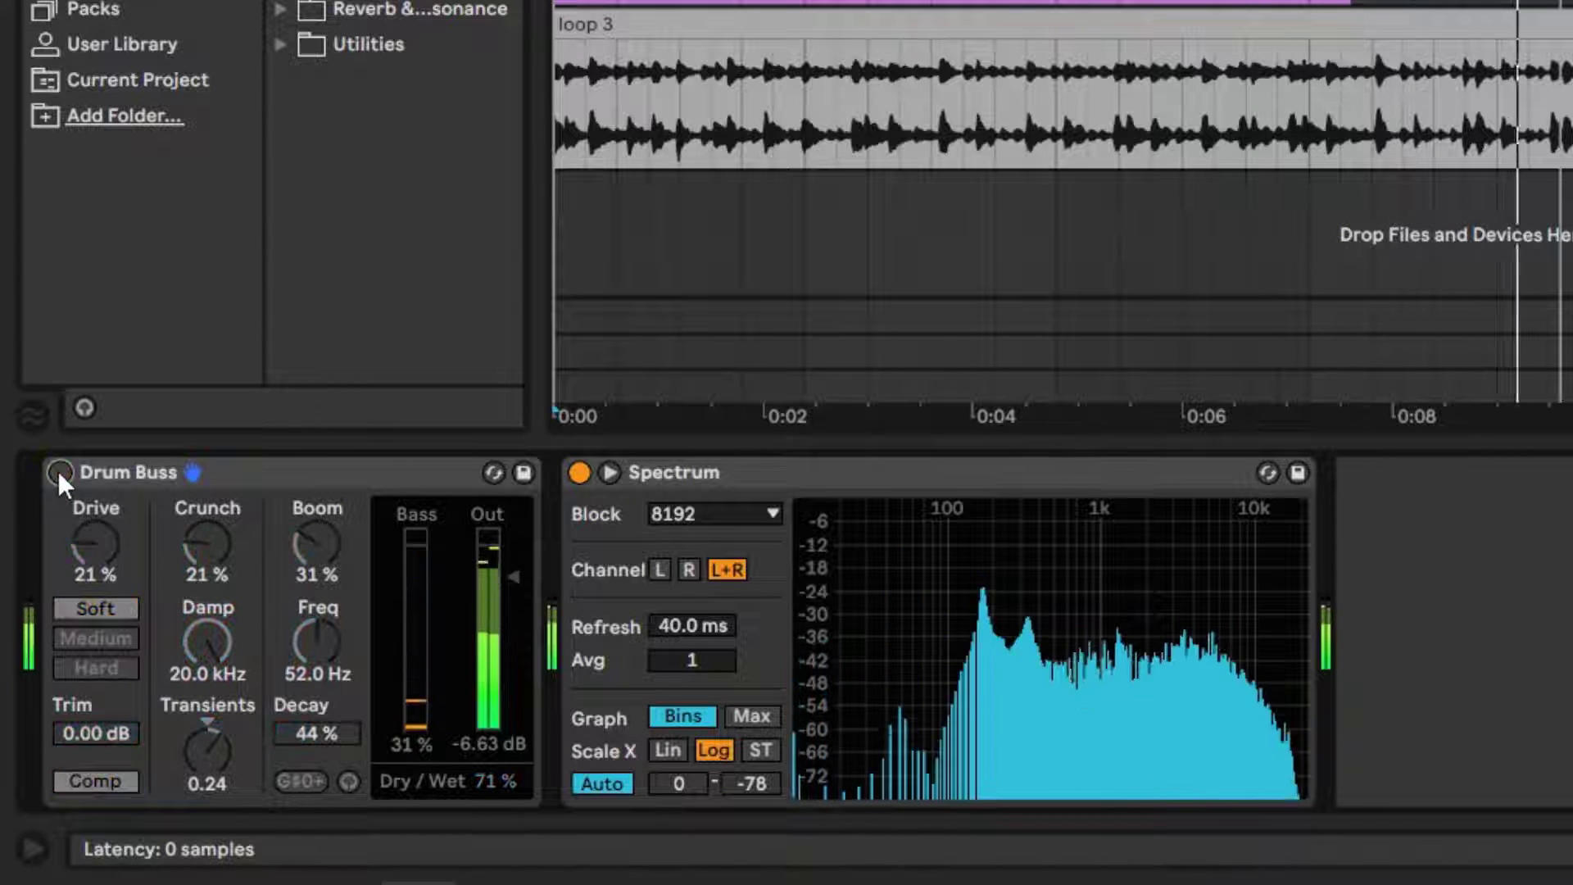
pyautogui.click(58, 473)
pyautogui.press('space')
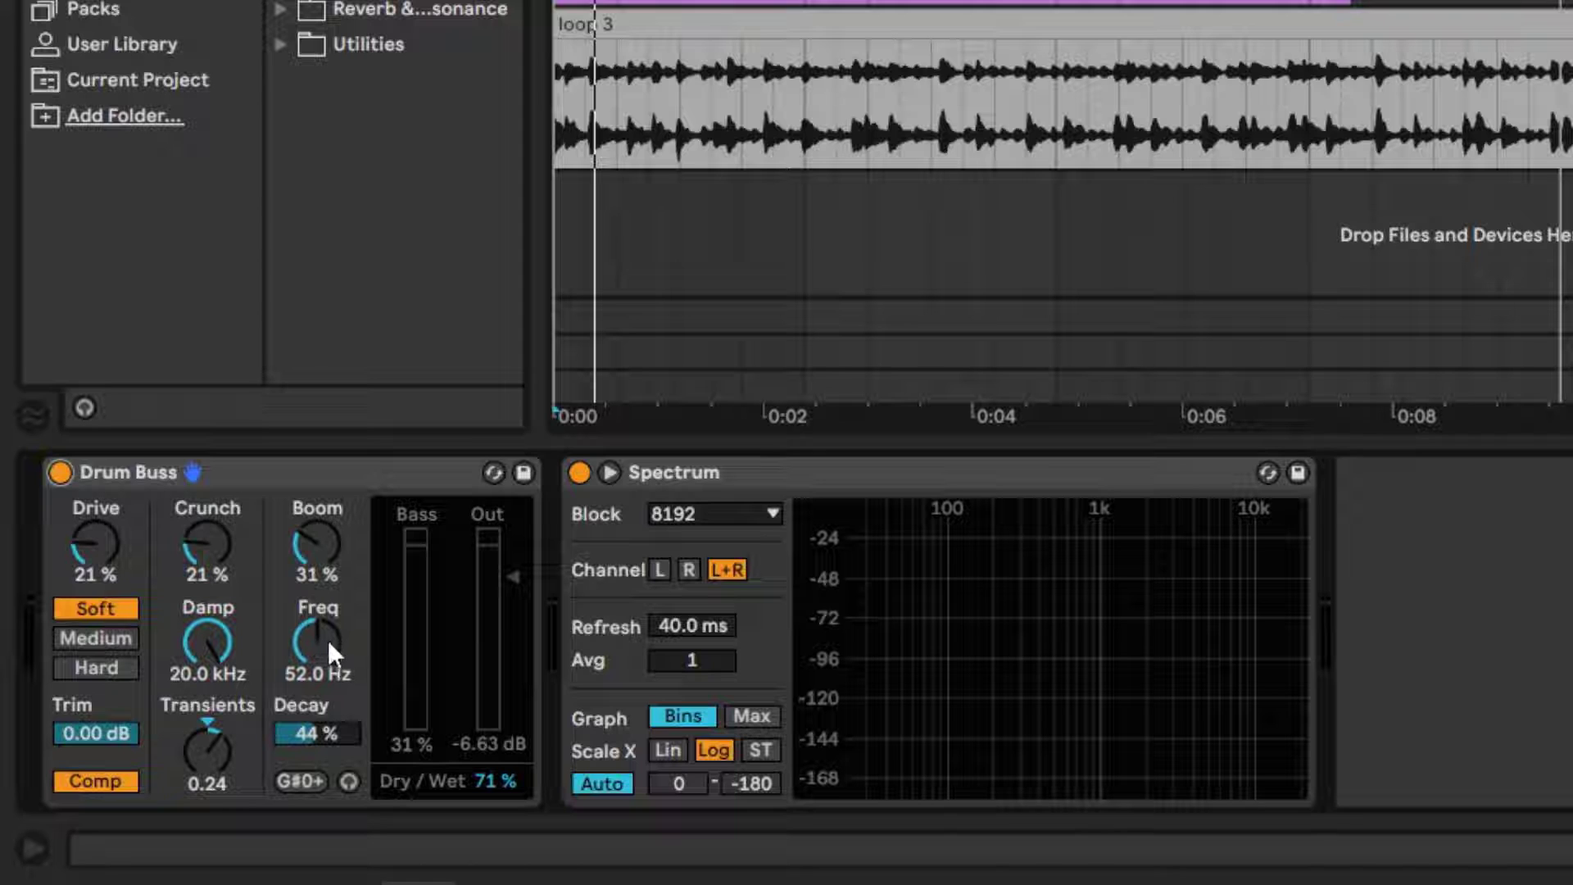
# Try Boom's Freq at 57.7 Hz, return it to 50.0 Hz, and raise Crunch to 72%
pyautogui.moveTo(328, 641); pyautogui.dragTo(327, 647)
pyautogui.click(318, 643)
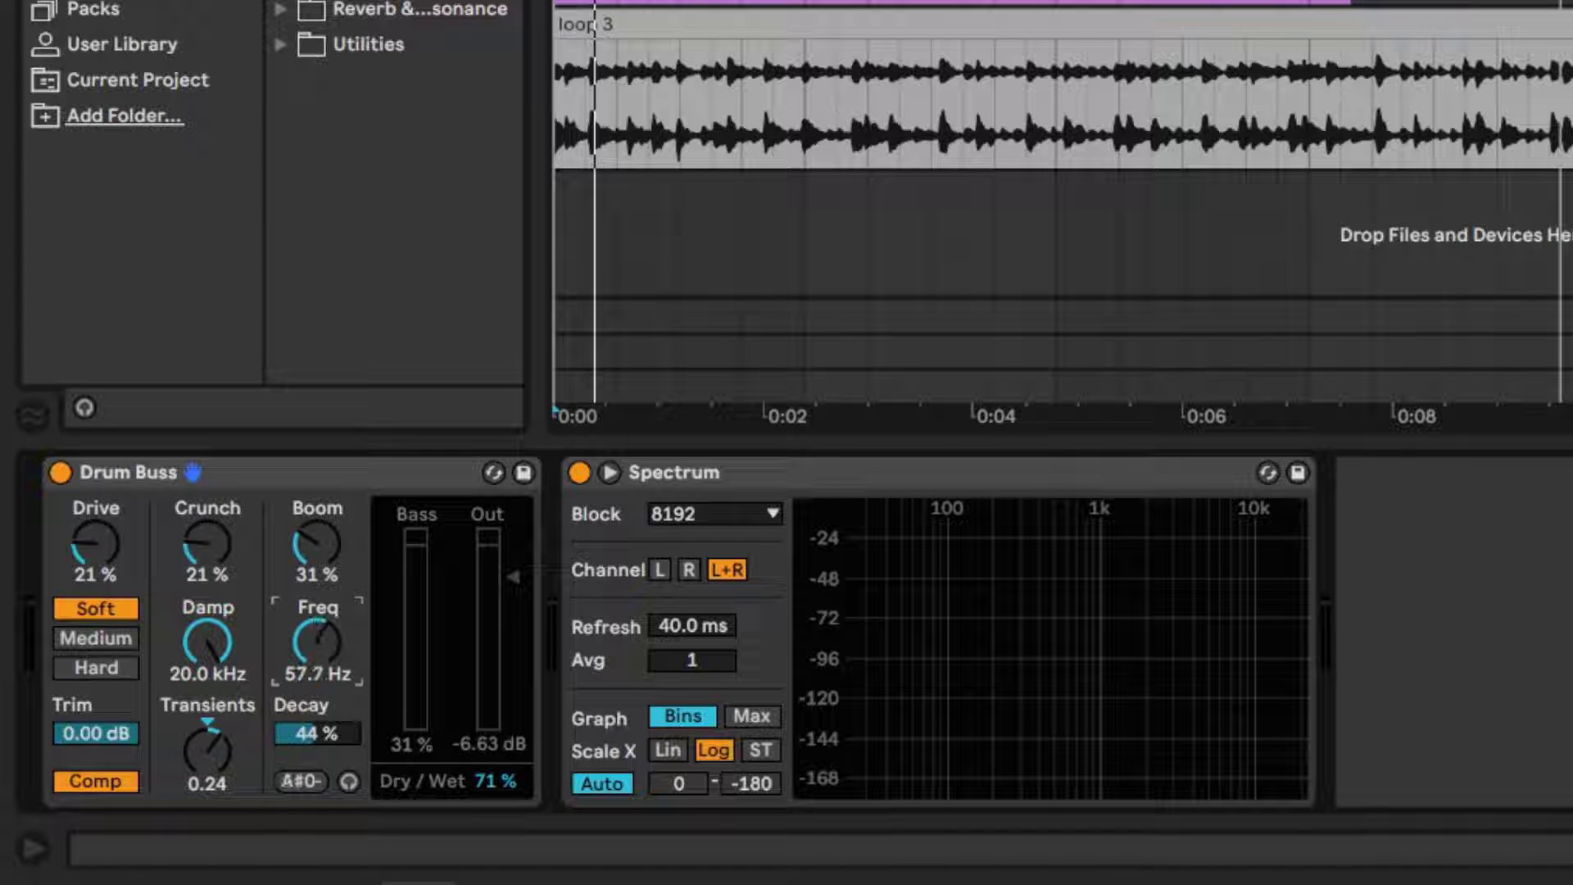
pyautogui.moveTo(318, 643); pyautogui.dragTo(317, 659)
pyautogui.click(315, 475)
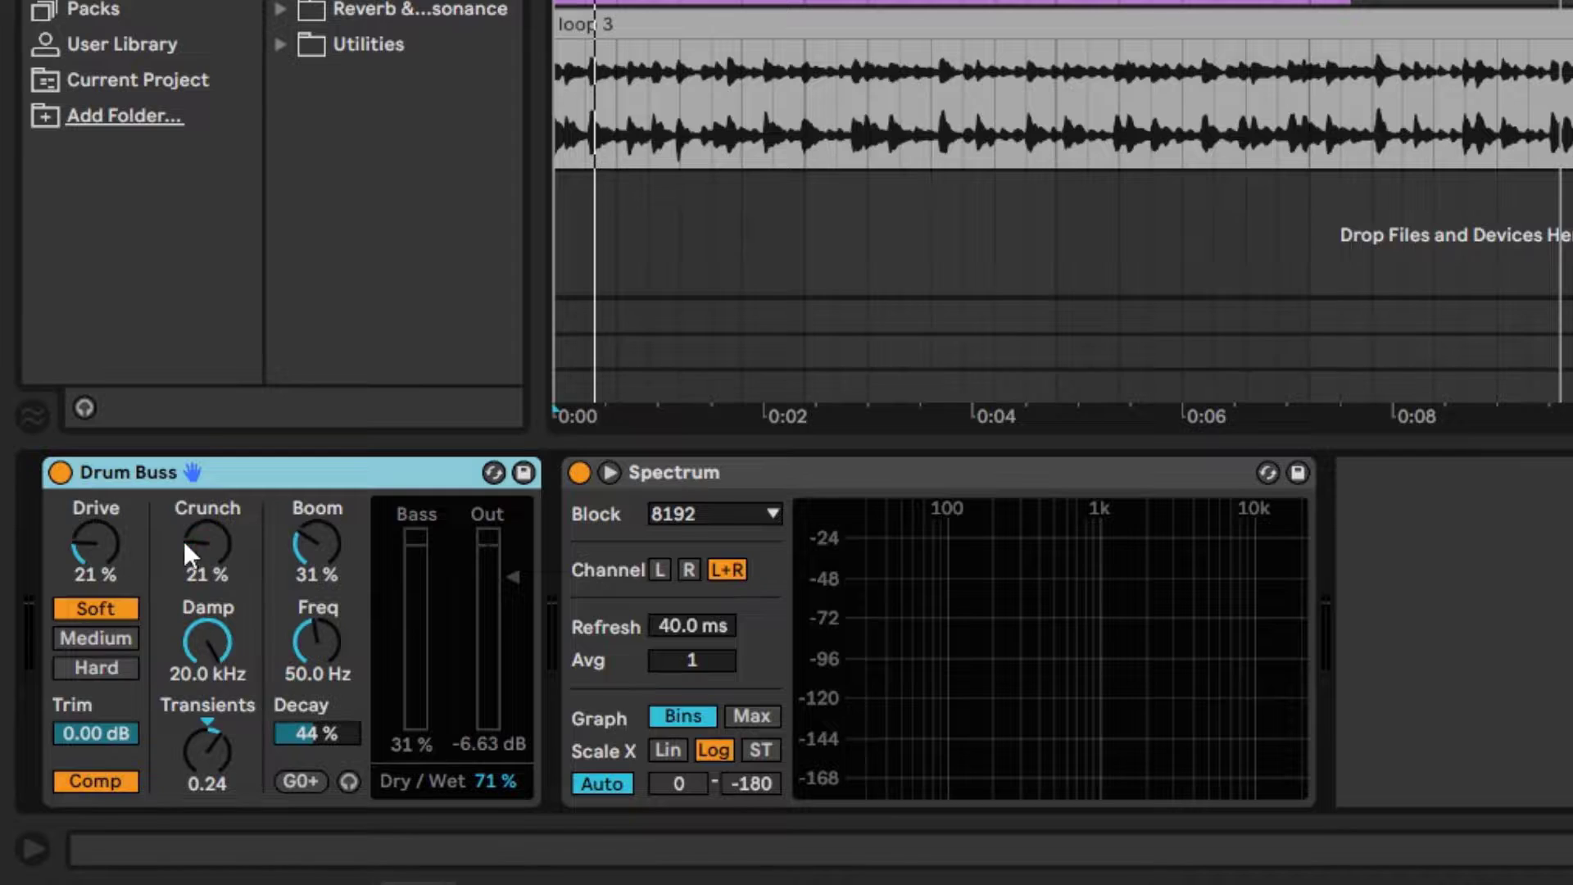
pyautogui.moveTo(183, 541); pyautogui.dragTo(184, 459)
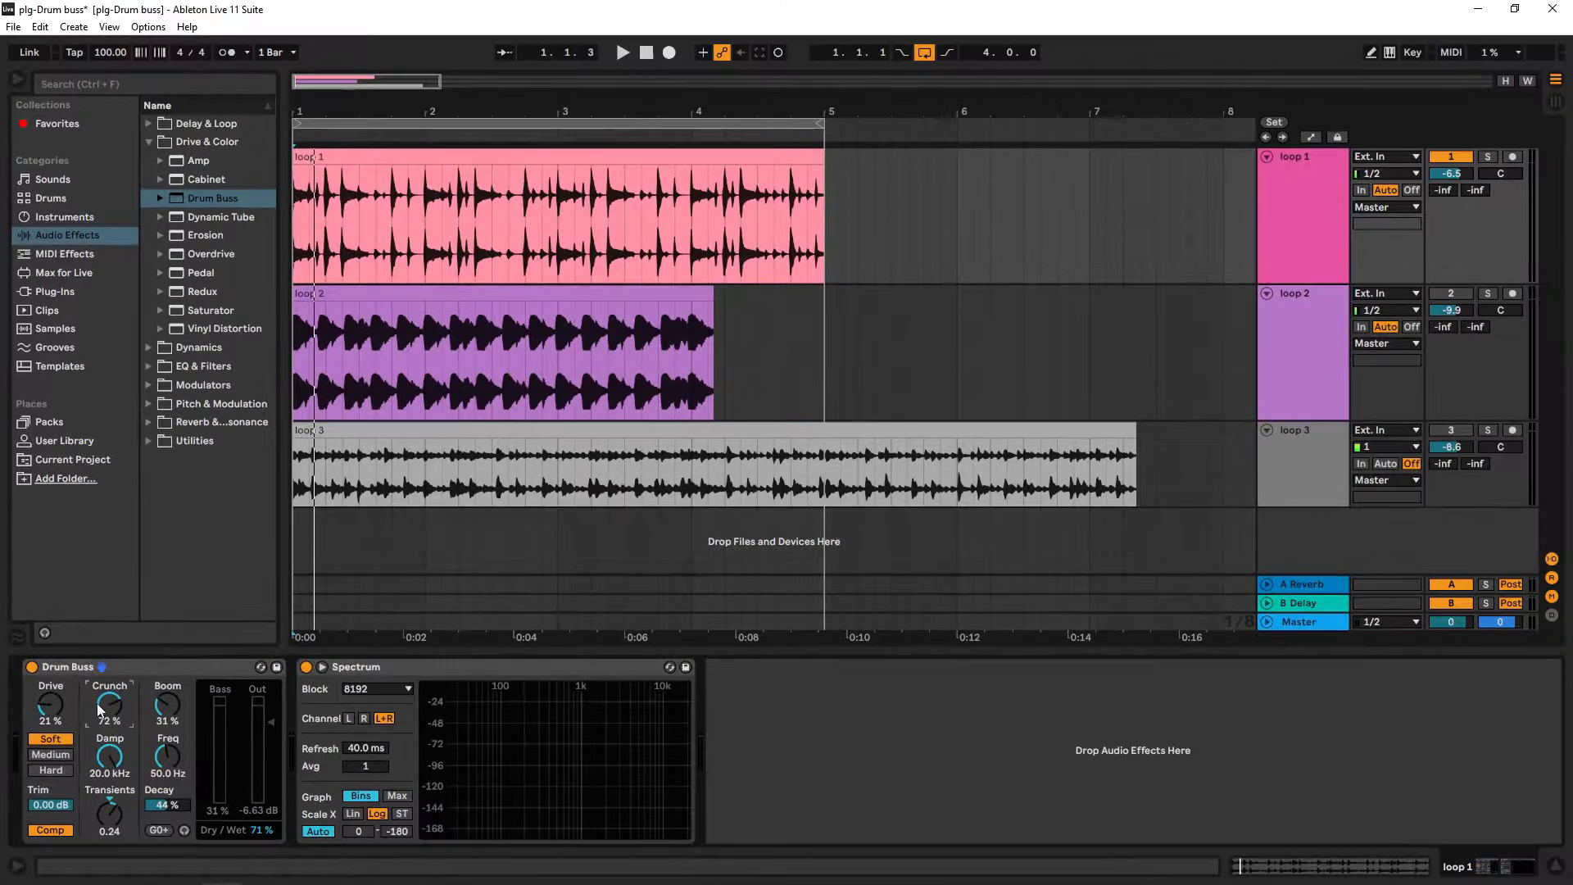